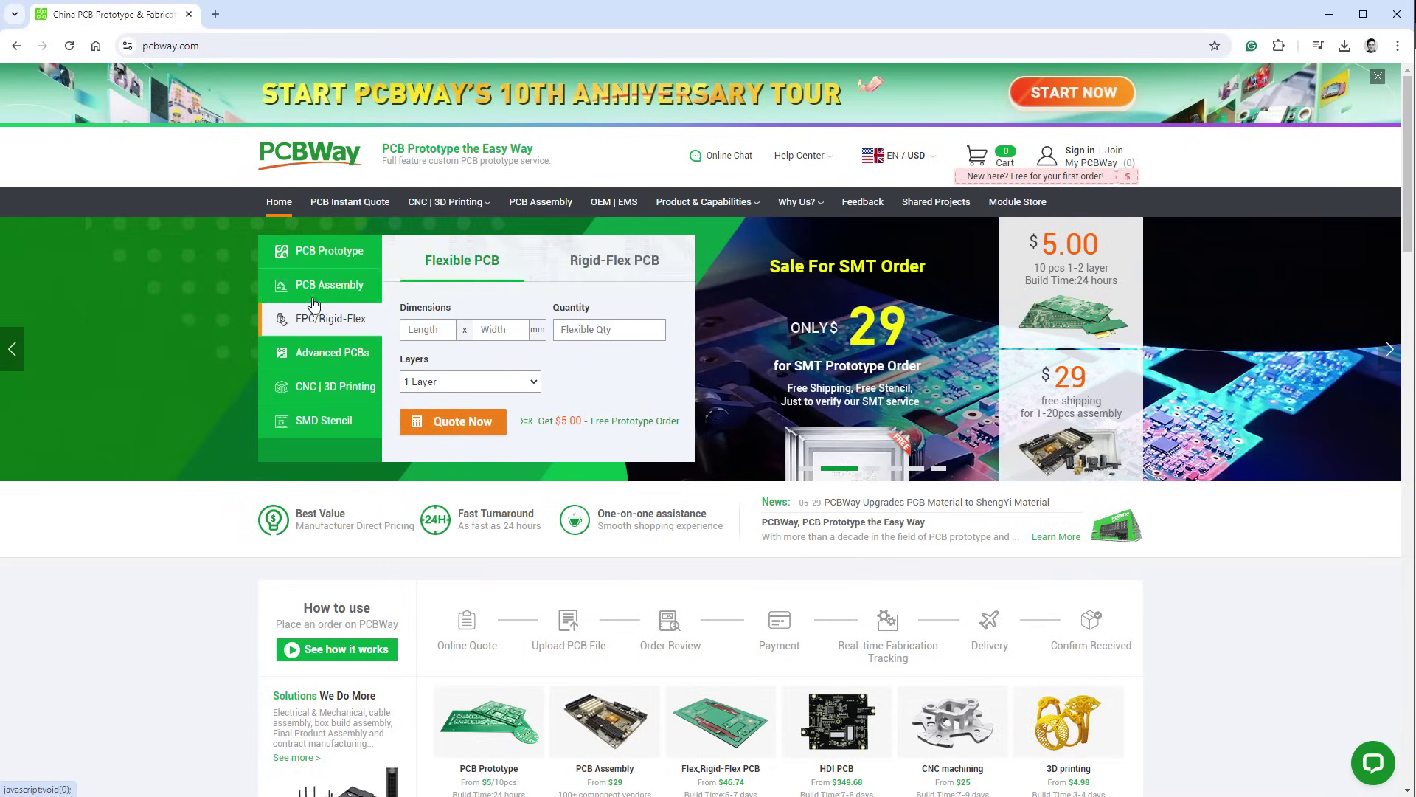
Open PCBWay's CNC and 3D printing page and browse the slides of its manufacturing services.
{"action": "left_click", "coordinate": [430, 211]}
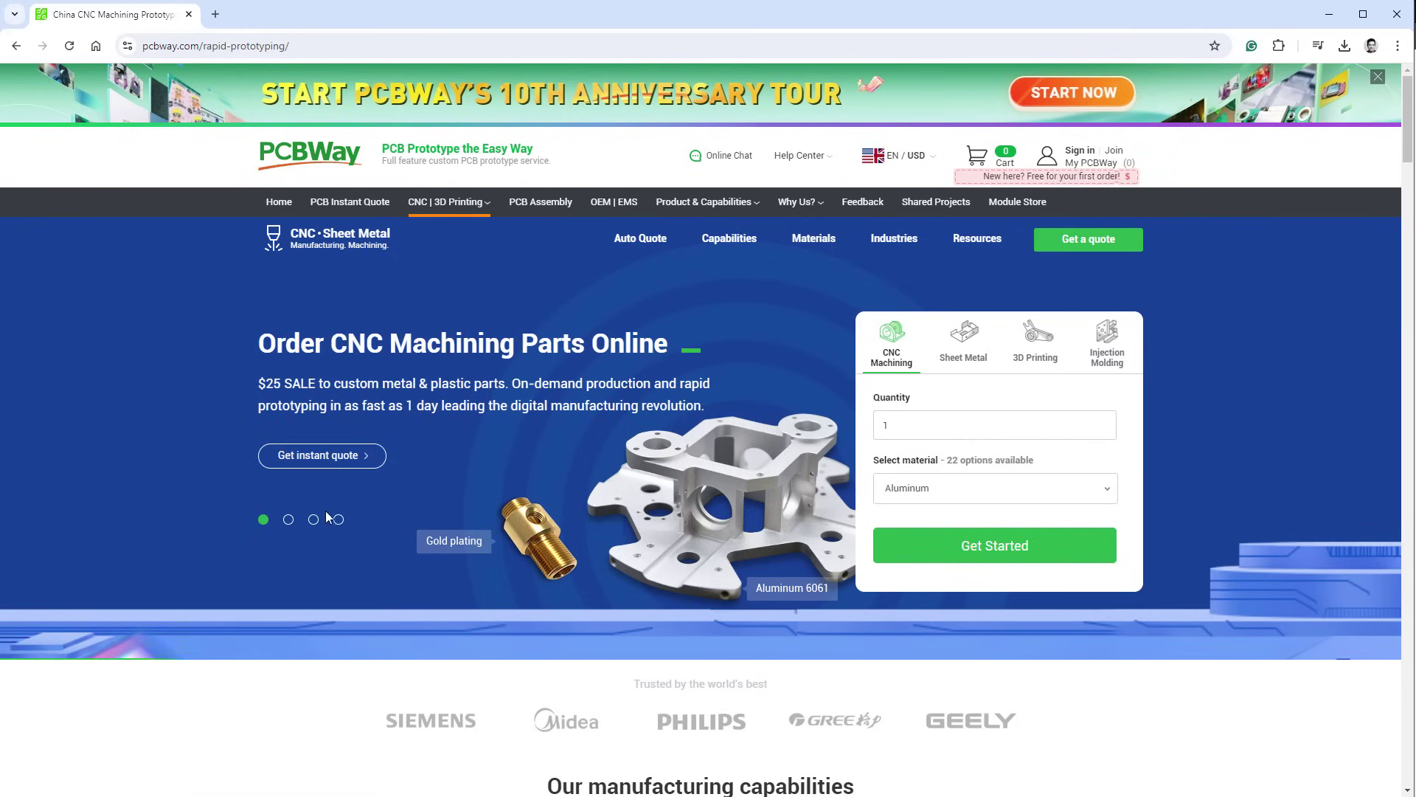
{"action": "left_click", "coordinate": [288, 520]}
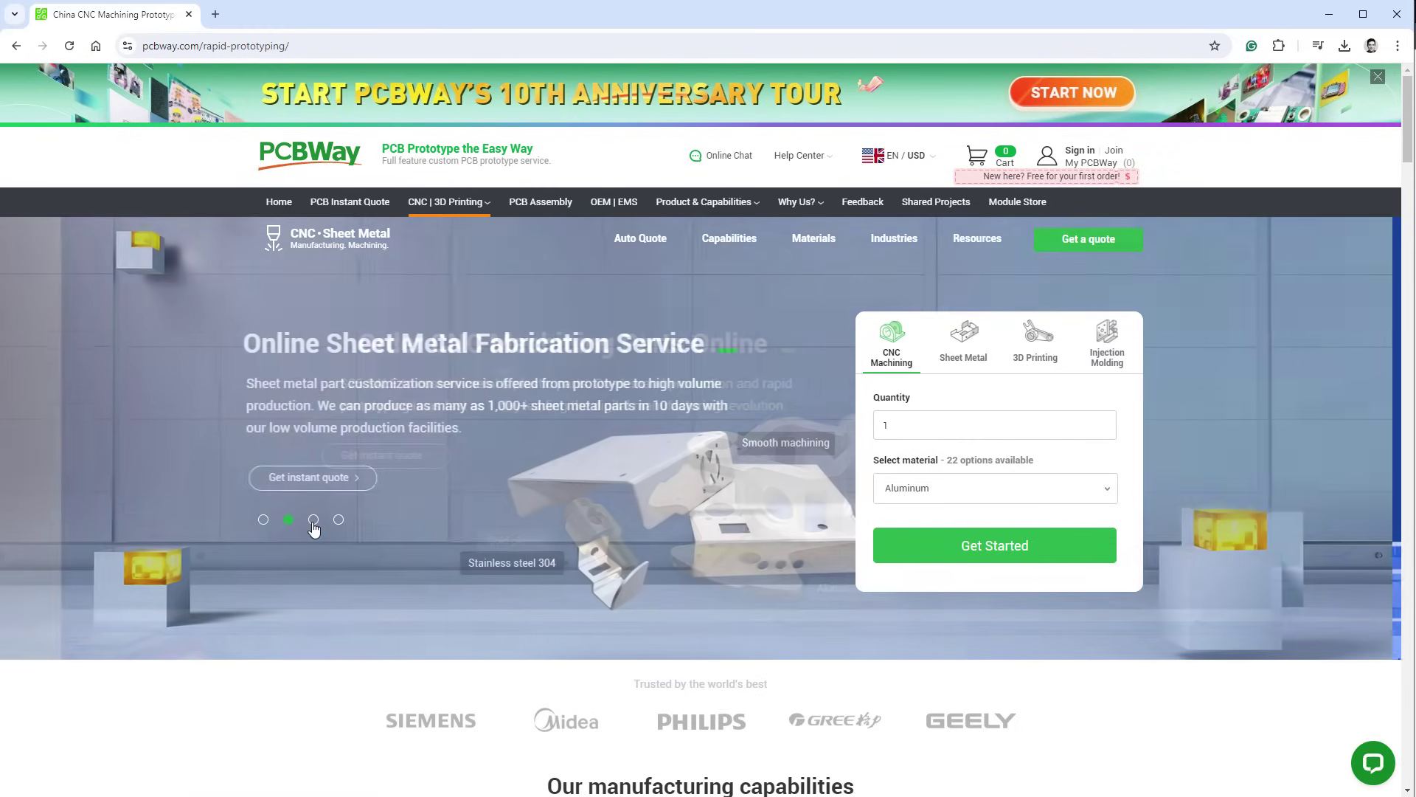
{"action": "left_click", "coordinate": [314, 520]}
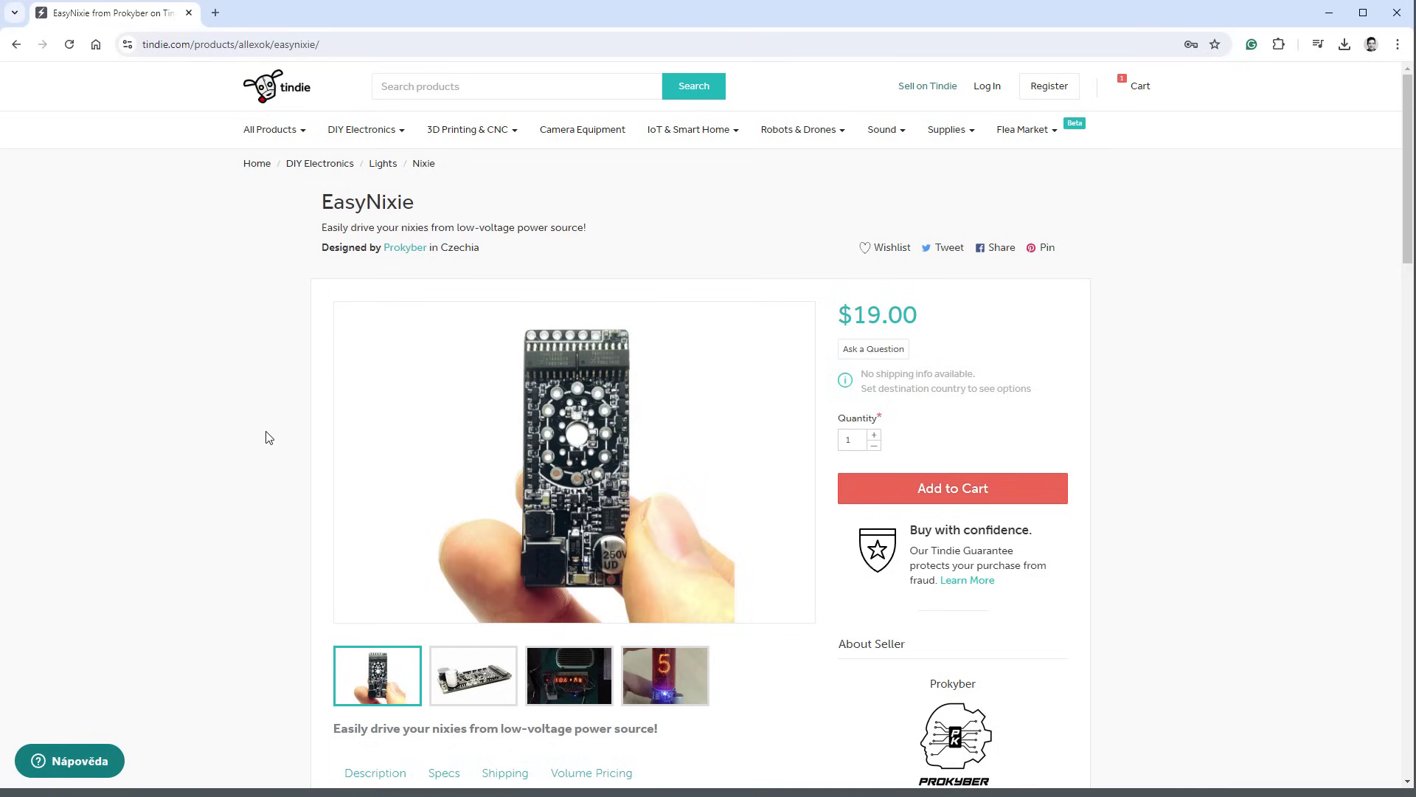
View the additional product photos of the EasyNixie module on its Tindie page.
{"action": "left_click", "coordinate": [473, 675]}
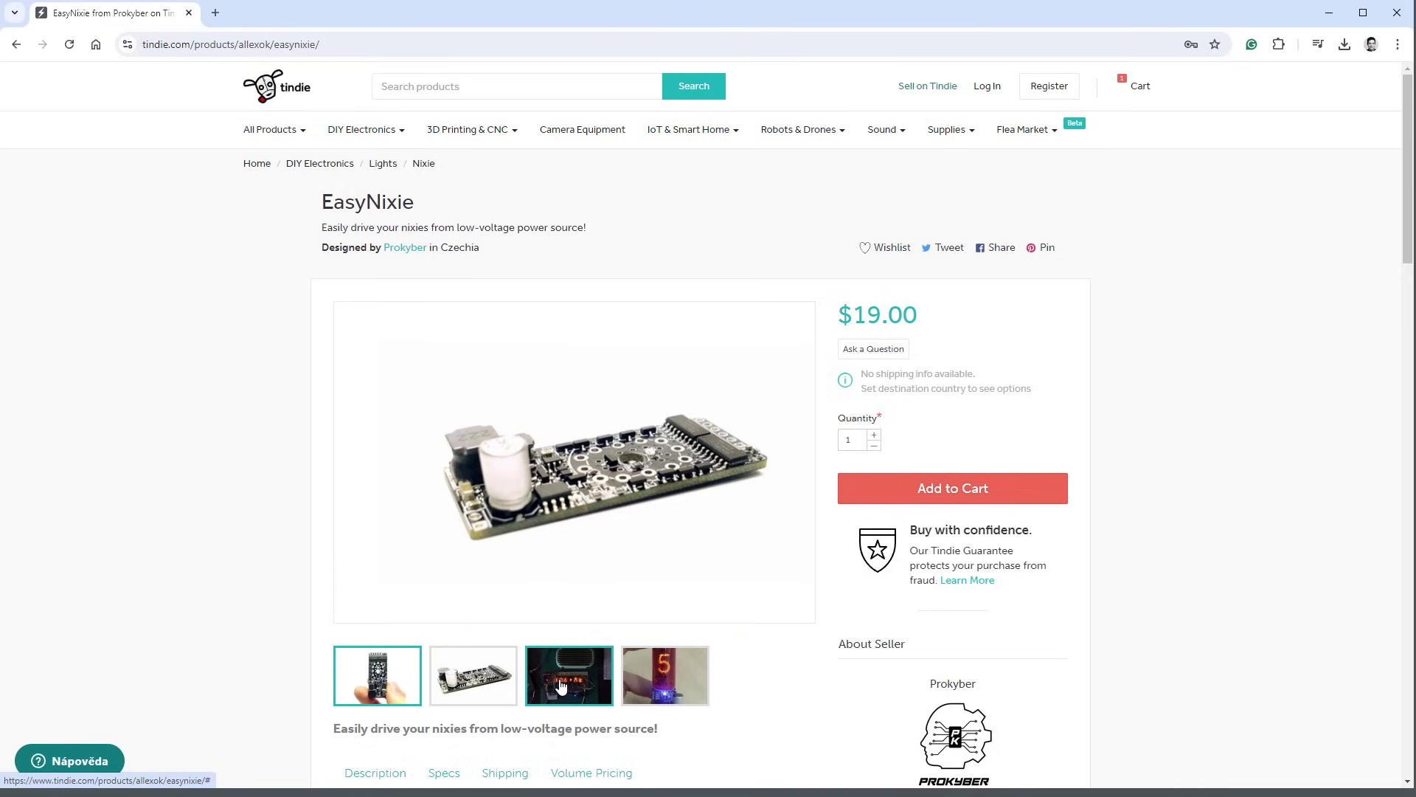
{"action": "left_click", "coordinate": [617, 562]}
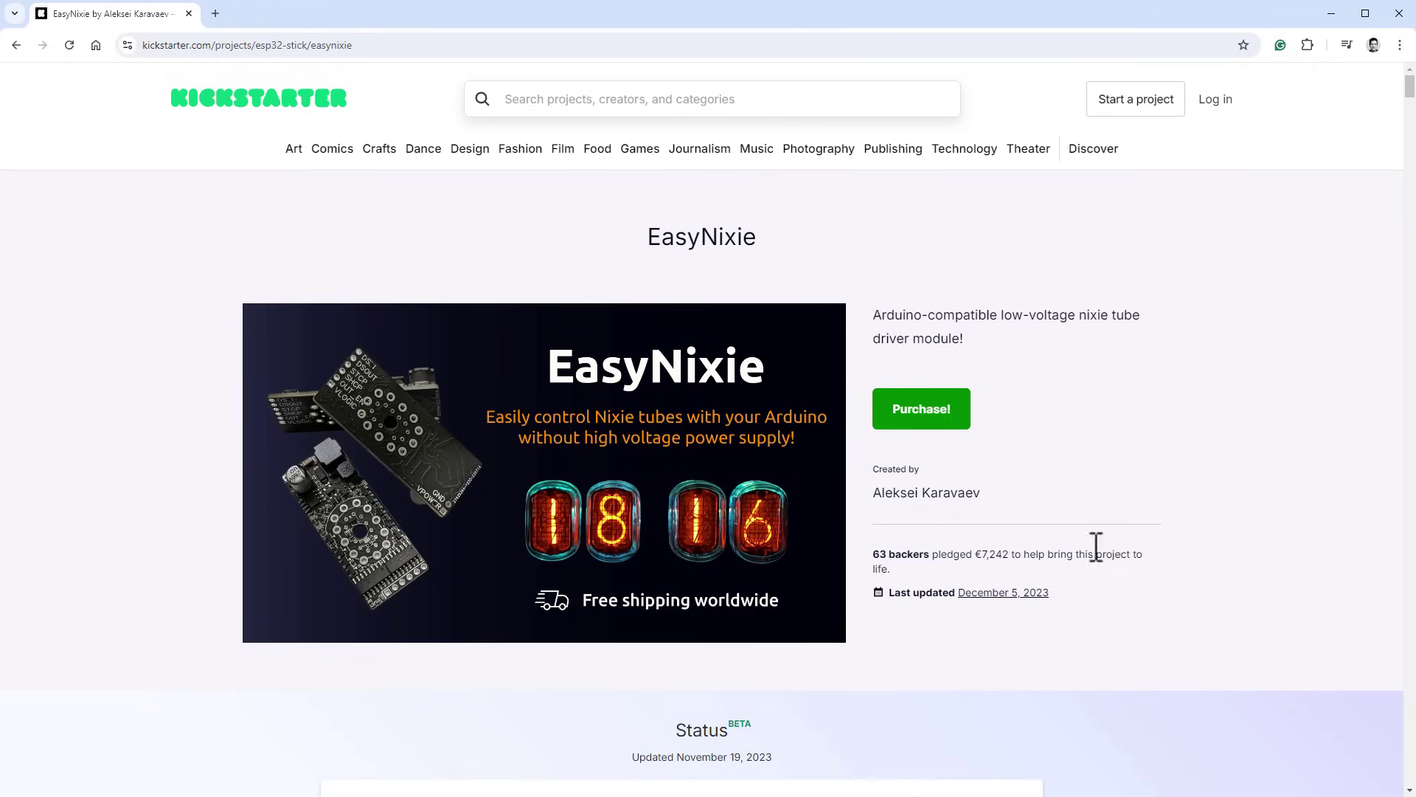
Read down the EasyNixie Kickstarter page to the compatible nixie tubes and highlight the list of supported types.
{"action": "scroll", "coordinate": [881, 475], "scroll_direction": "down", "scroll_amount": 10}
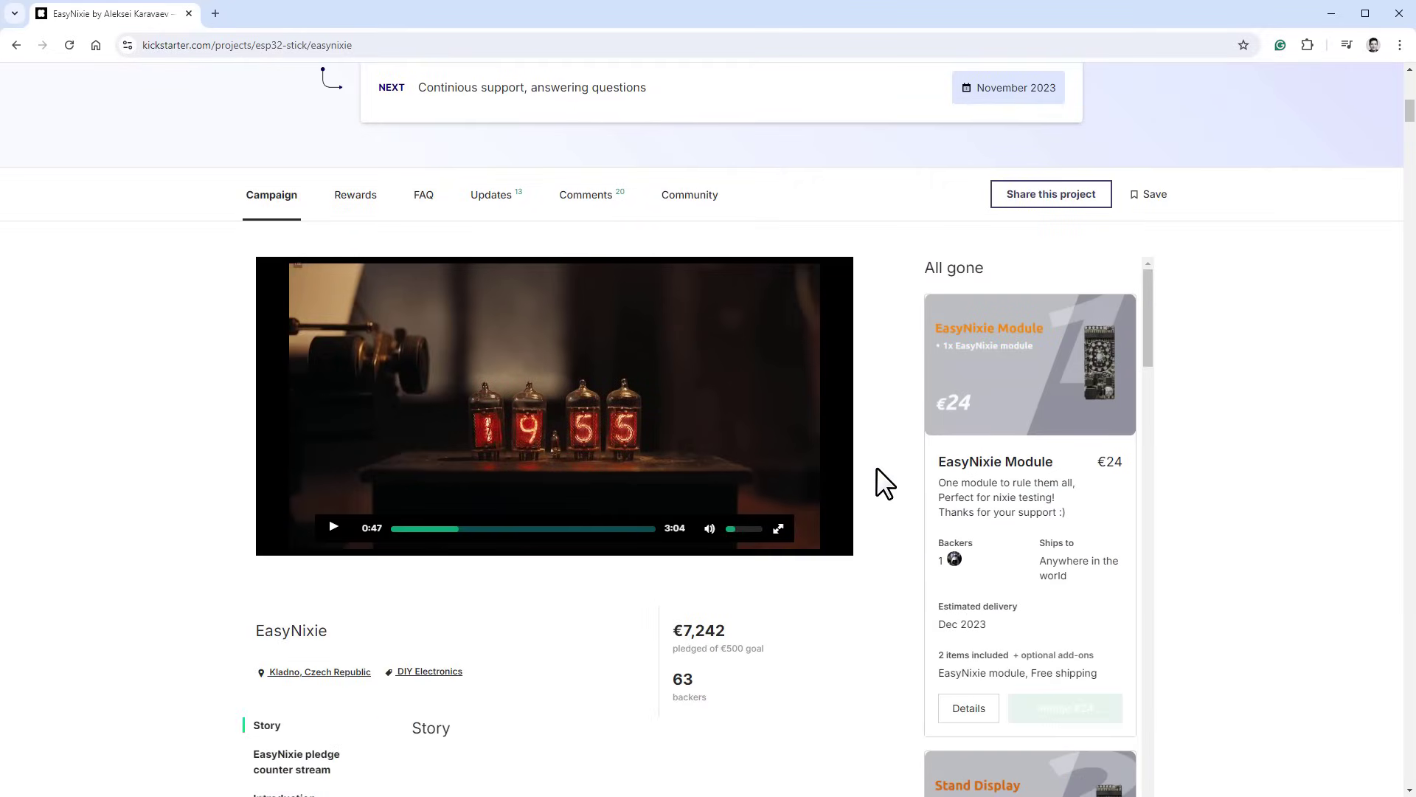
{"action": "scroll", "coordinate": [879, 465], "scroll_direction": "down", "scroll_amount": 10}
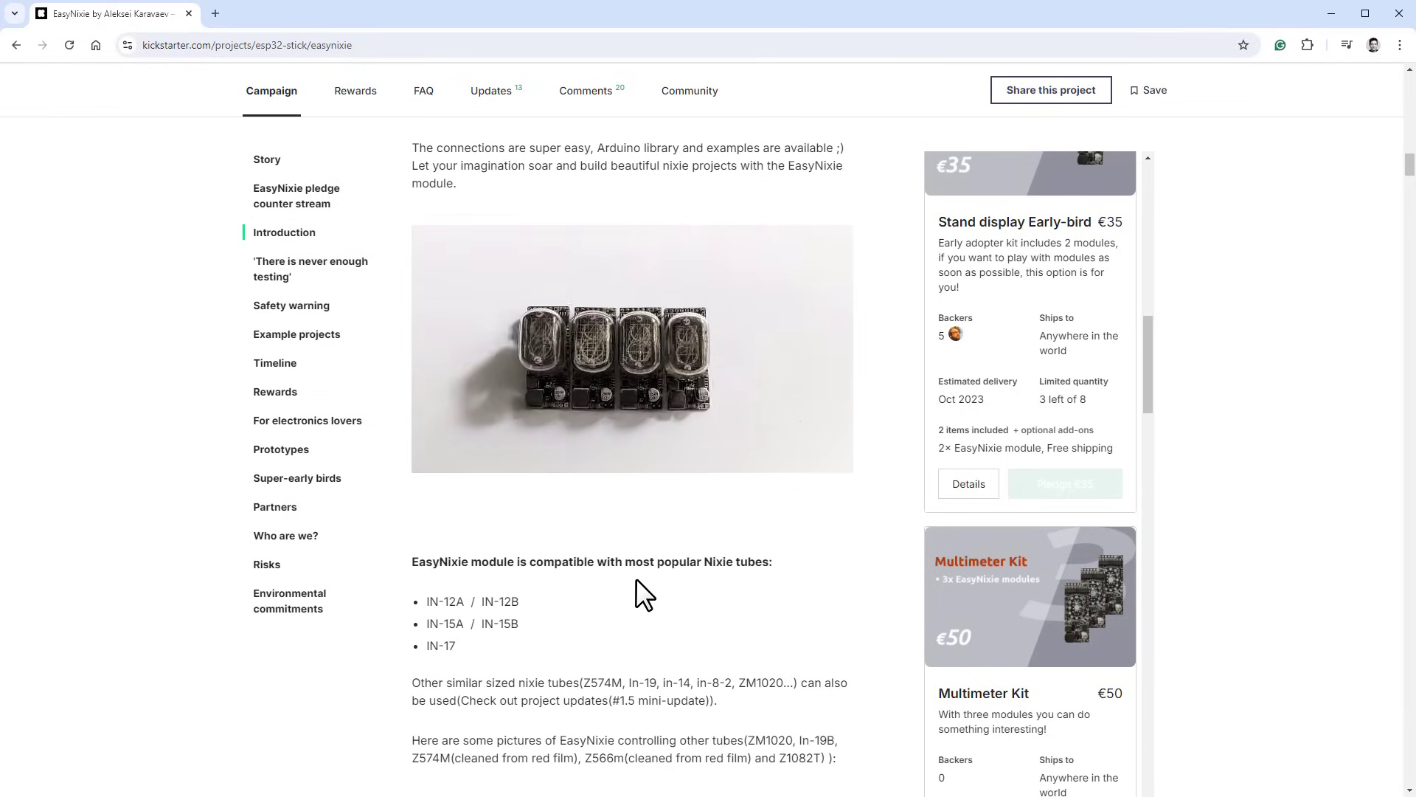
{"action": "left_click_drag", "start_coordinate": [428, 602], "coordinate": [465, 639]}
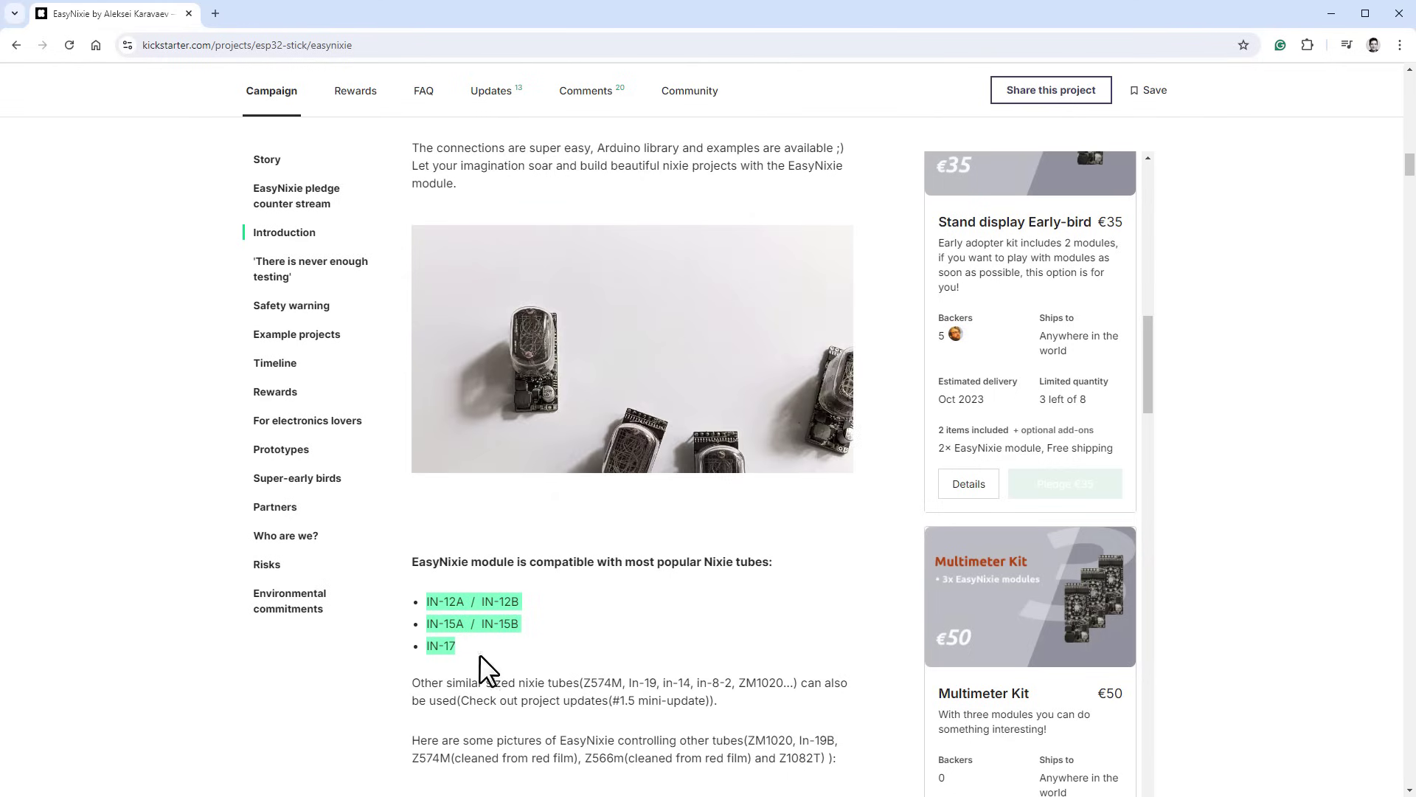
{"action": "left_click", "coordinate": [866, 509]}
Examine the campaign's tube photos, energy consumption table, distinctive features and Arduino Library section.
{"action": "scroll", "coordinate": [866, 509], "scroll_direction": "down", "scroll_amount": 10}
{"action": "scroll", "coordinate": [867, 503], "scroll_direction": "down", "scroll_amount": 6}
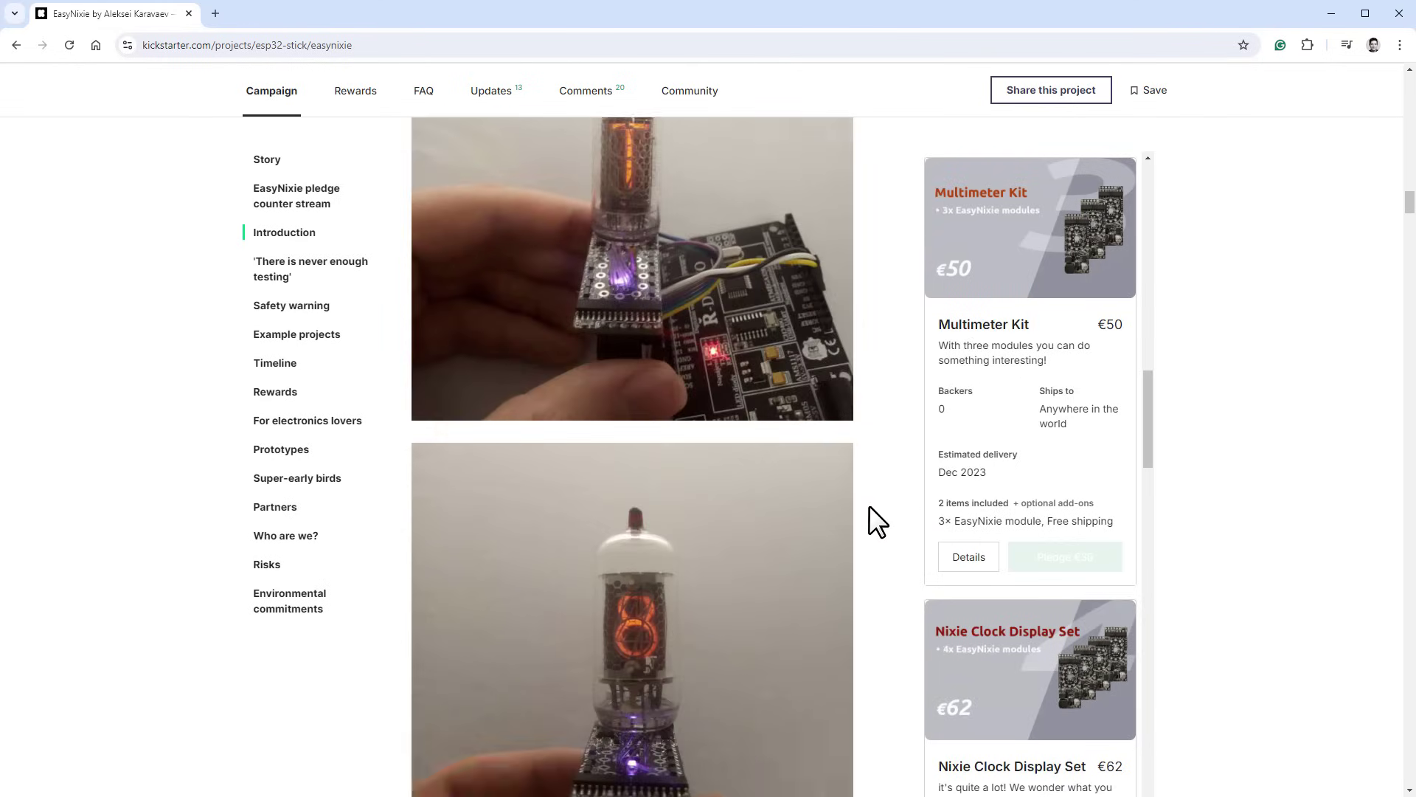
{"action": "scroll", "coordinate": [869, 503], "scroll_direction": "down", "scroll_amount": 13}
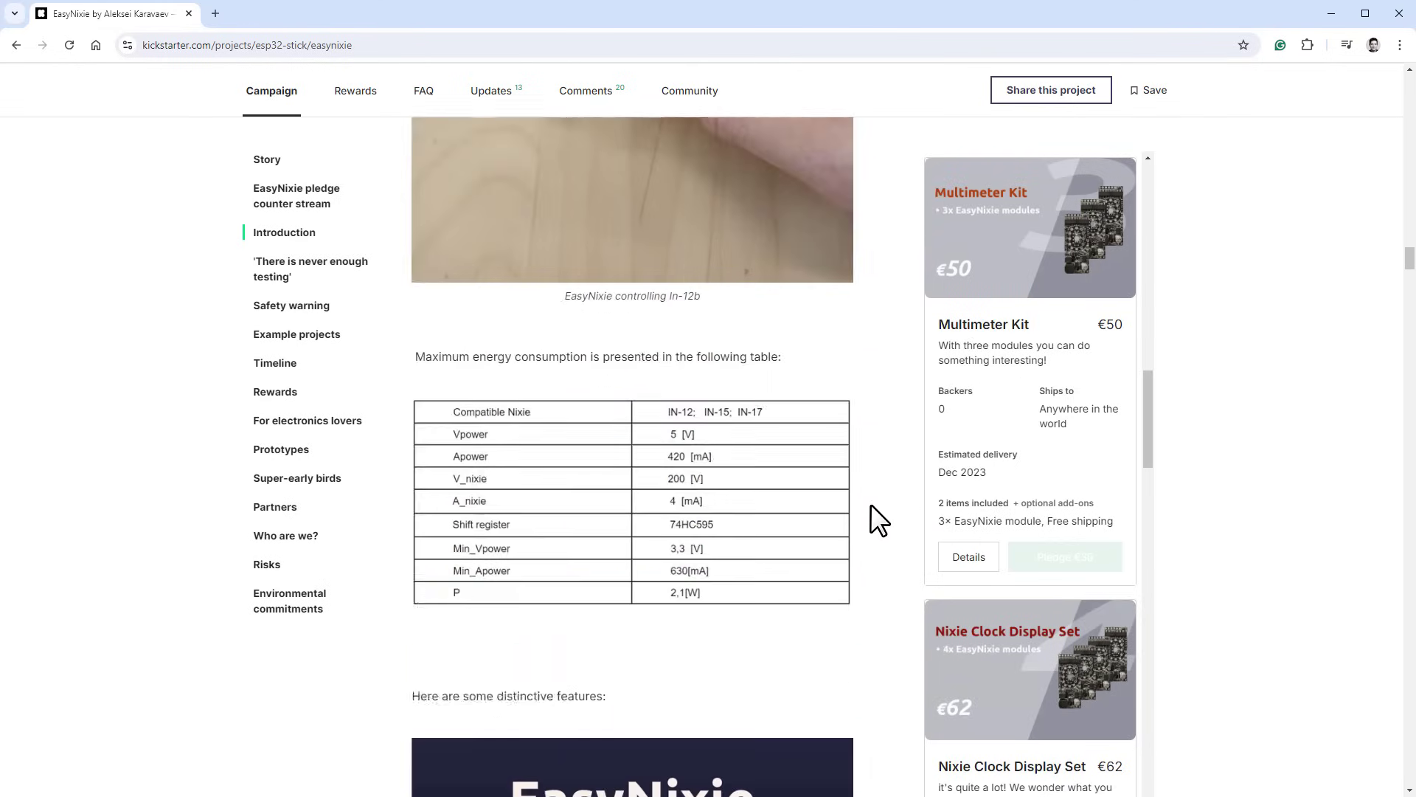
{"action": "scroll", "coordinate": [870, 503], "scroll_direction": "up", "scroll_amount": 9}
{"action": "scroll", "coordinate": [870, 487], "scroll_direction": "down", "scroll_amount": 6}
{"action": "scroll", "coordinate": [870, 486], "scroll_direction": "down", "scroll_amount": 19}
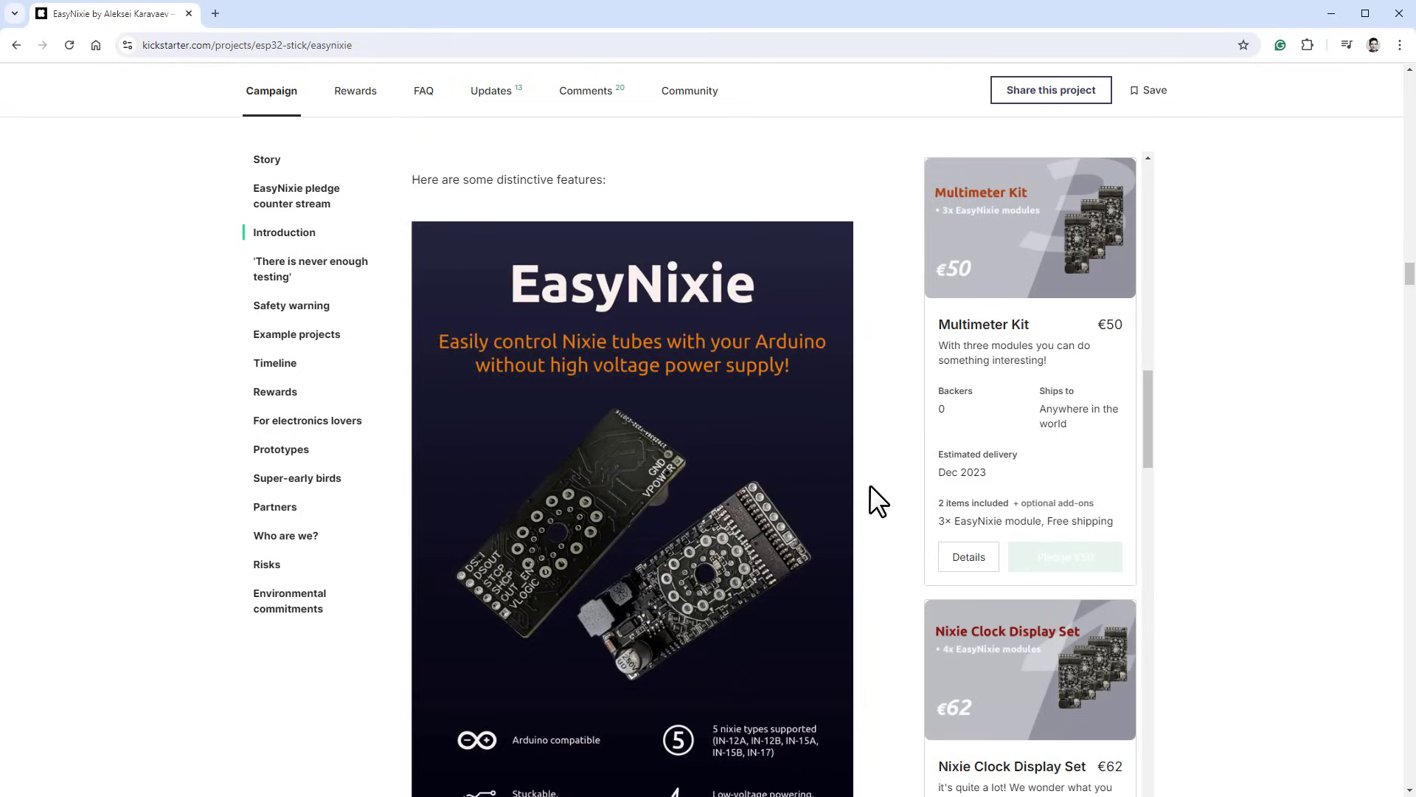
{"action": "scroll", "coordinate": [871, 486], "scroll_direction": "down", "scroll_amount": 13}
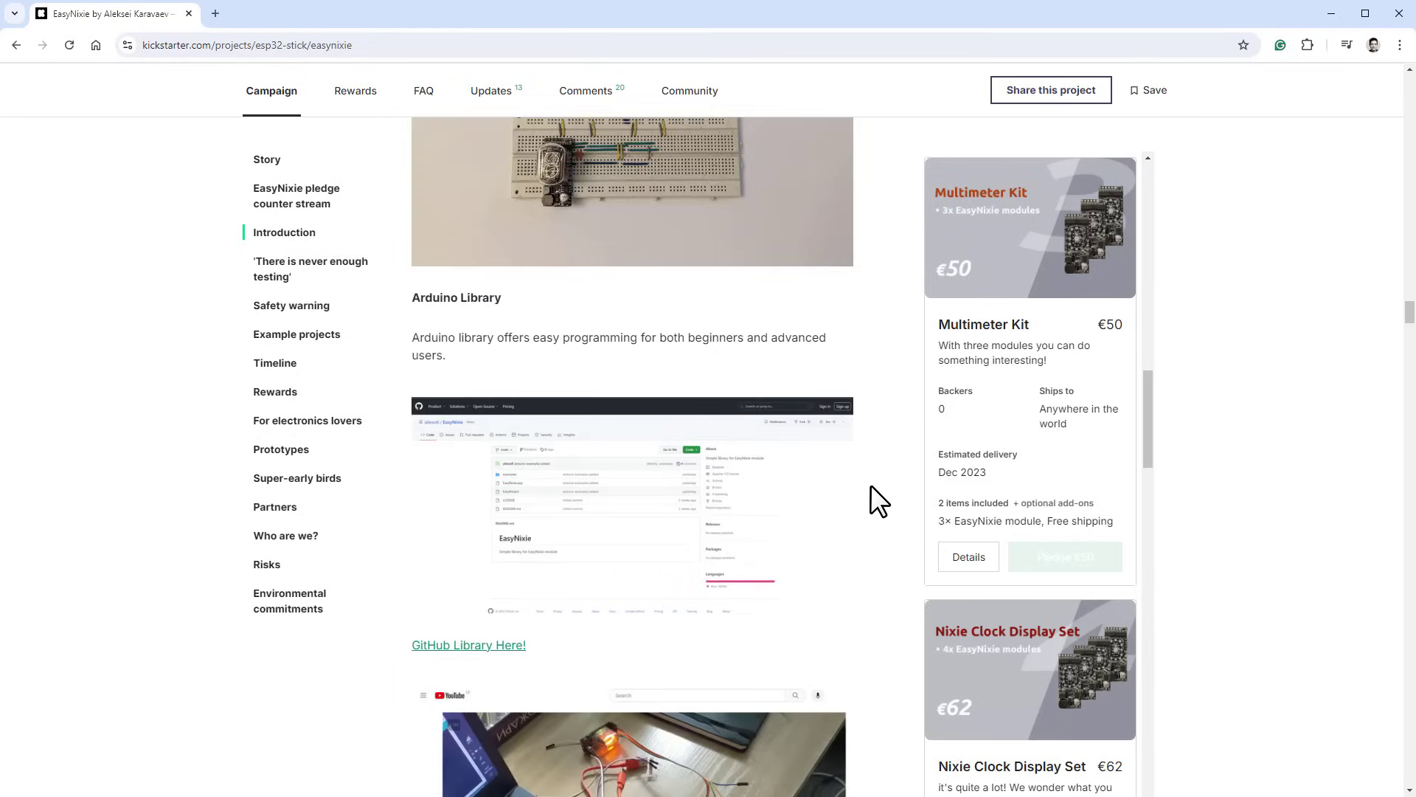
{"action": "scroll", "coordinate": [870, 486], "scroll_direction": "up", "scroll_amount": 2}
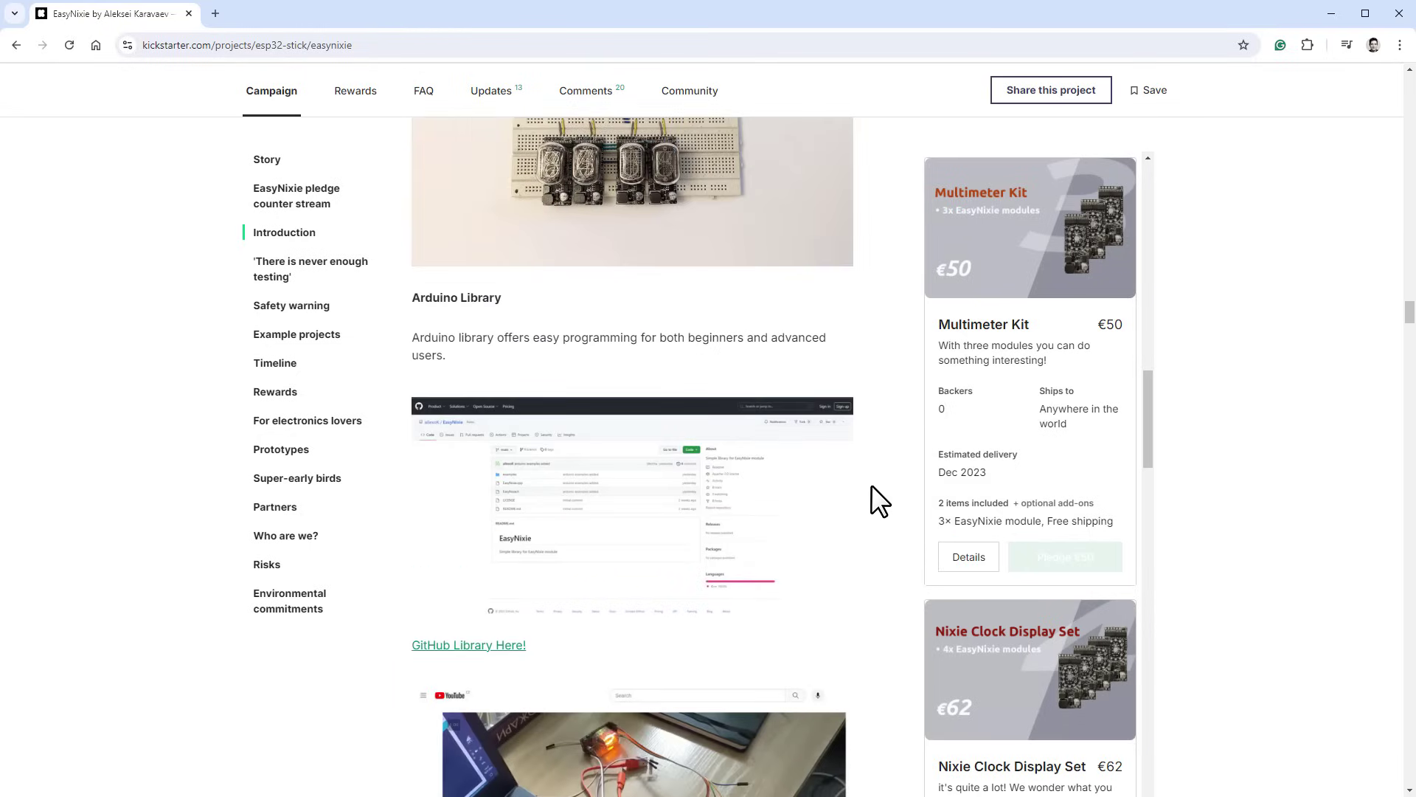
Open the GitHub library linked from the campaign in a new tab and look over its README and repository page.
{"action": "middle_click", "coordinate": [474, 644]}
{"action": "scroll", "coordinate": [474, 645], "scroll_direction": "up", "scroll_amount": 1}
{"action": "left_click", "coordinate": [253, 17]}
{"action": "scroll", "coordinate": [917, 453], "scroll_direction": "down", "scroll_amount": 12}
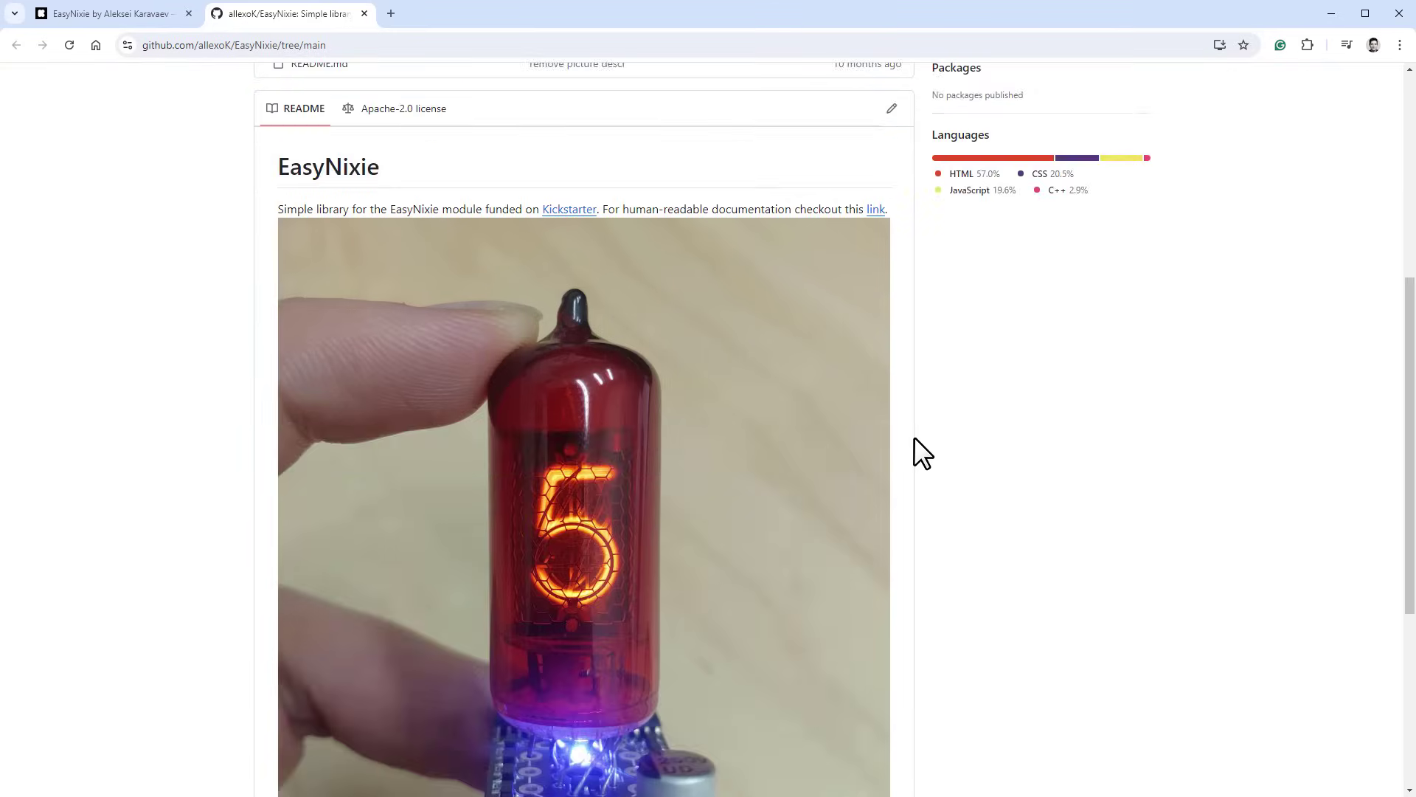
{"action": "scroll", "coordinate": [913, 457], "scroll_direction": "up", "scroll_amount": 12}
{"action": "left_click", "coordinate": [897, 215]}
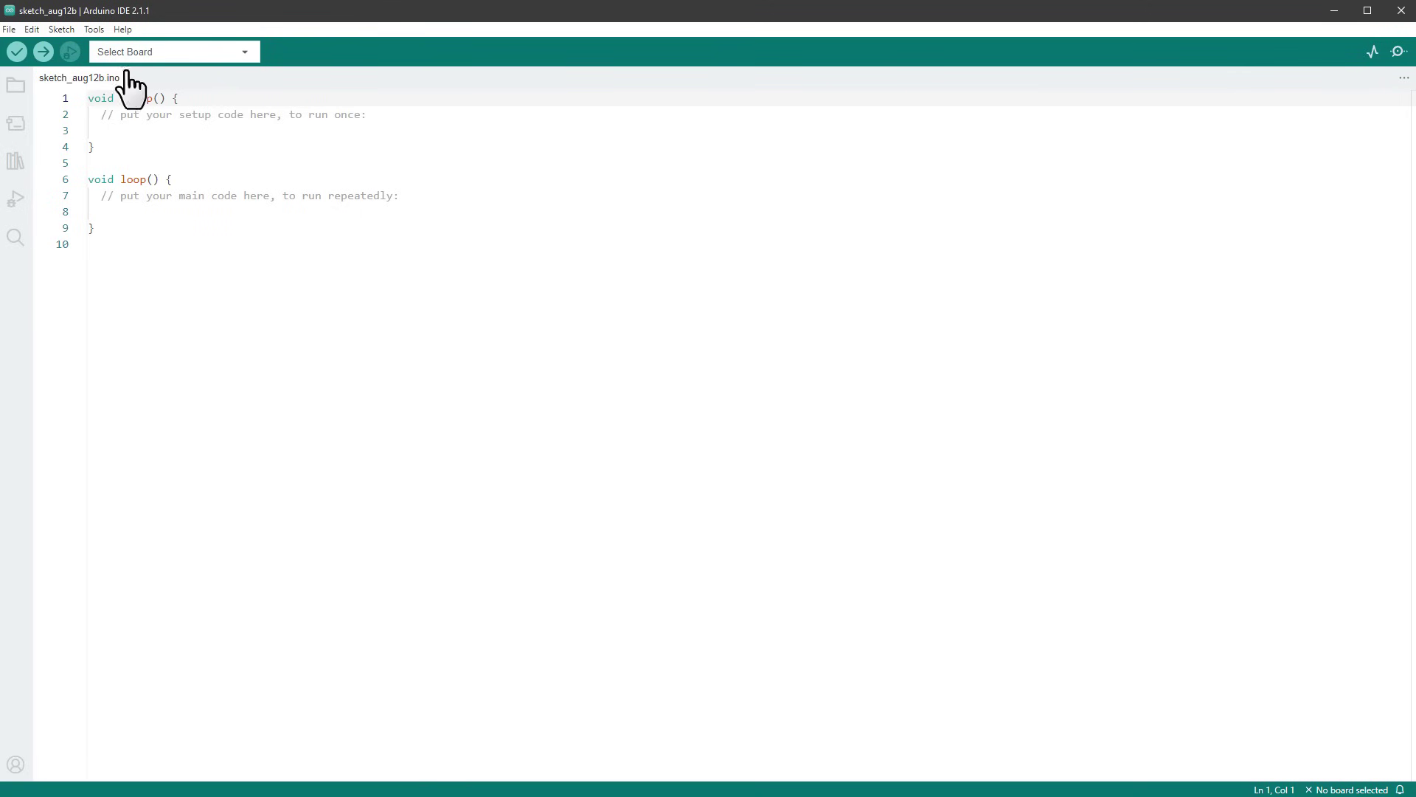
In Arduino IDE, install the EasyNixie library from the downloaded EasyNixie-main.zip file.
{"action": "left_click", "coordinate": [59, 28]}
{"action": "mouse_move", "coordinate": [111, 183]}
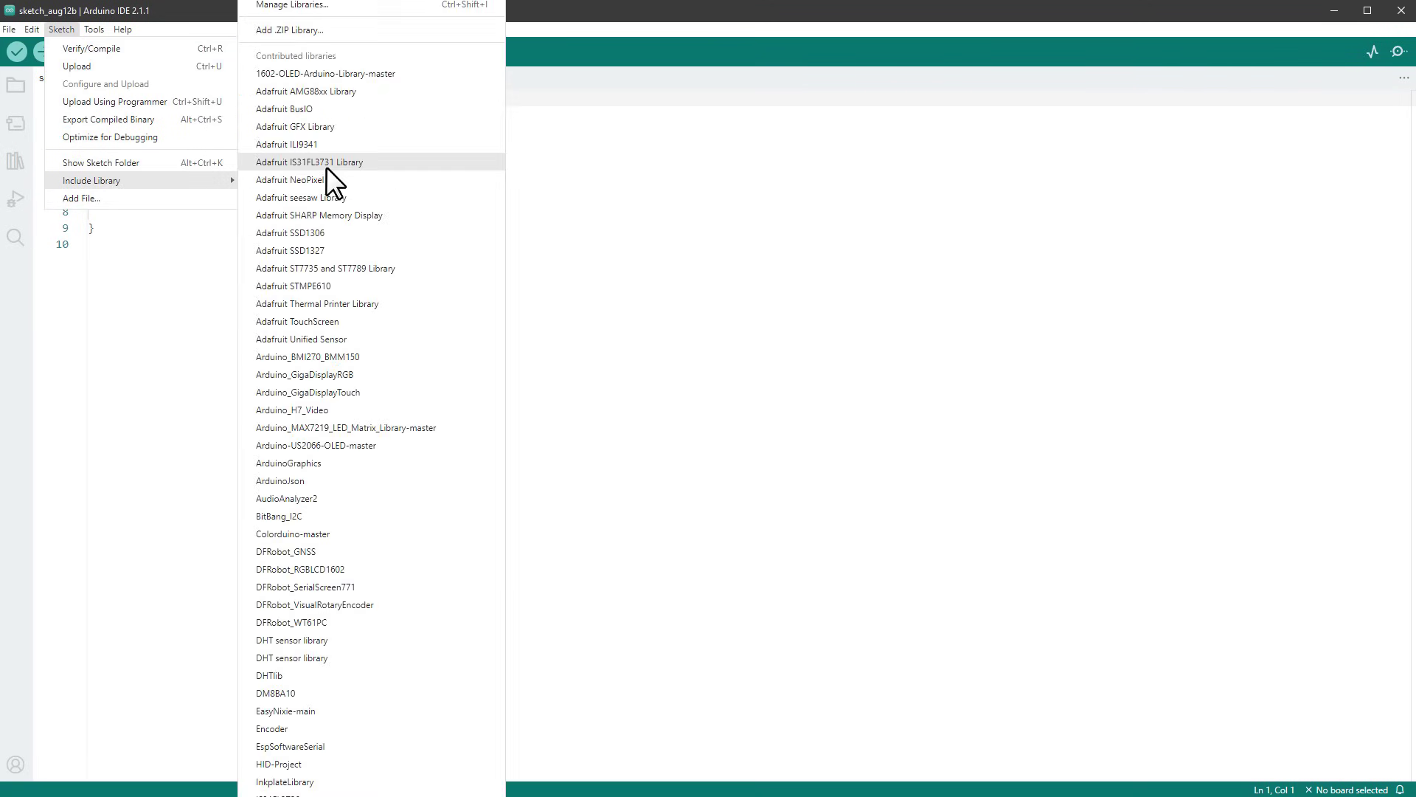
{"action": "left_click", "coordinate": [299, 29]}
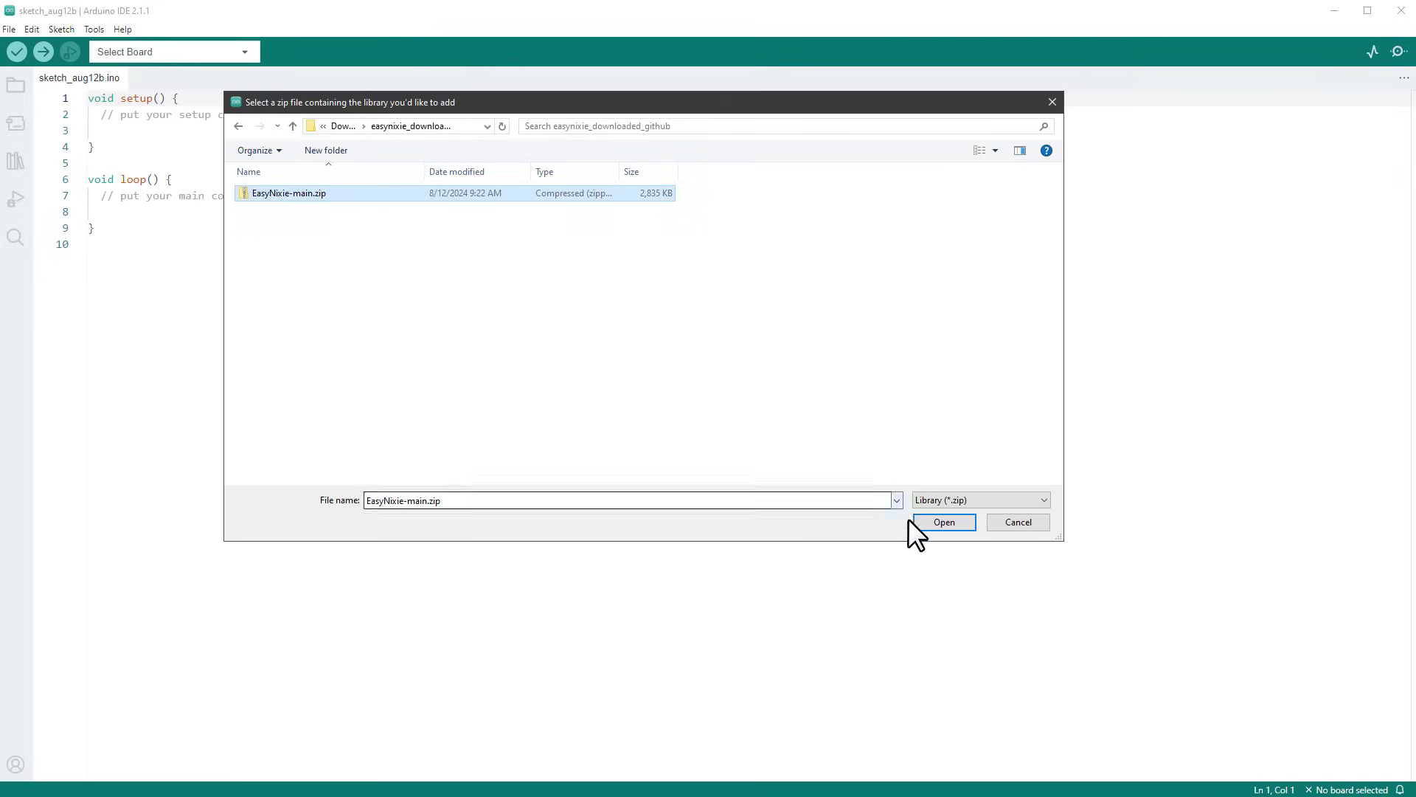
{"action": "left_click", "coordinate": [932, 521]}
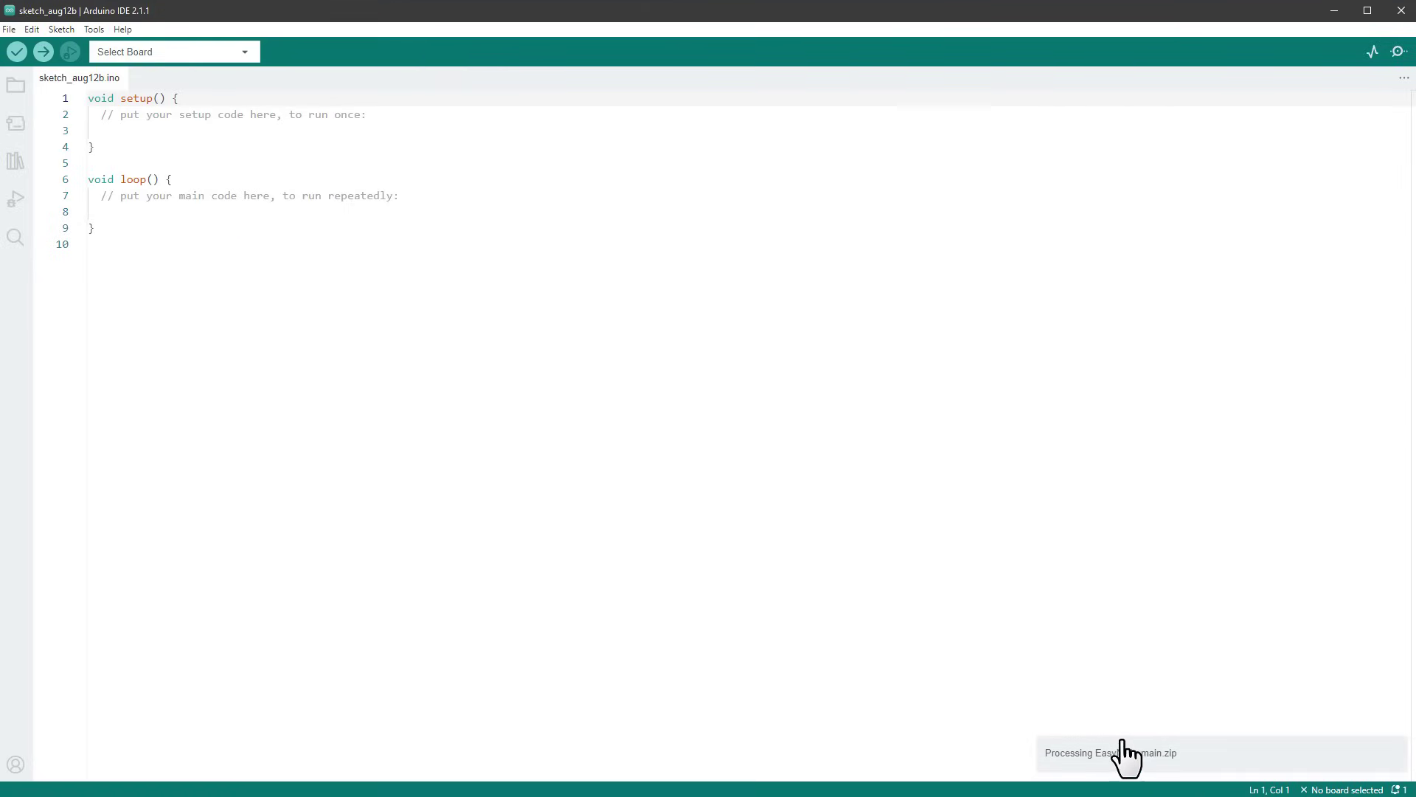
{"action": "left_click", "coordinate": [259, 266]}
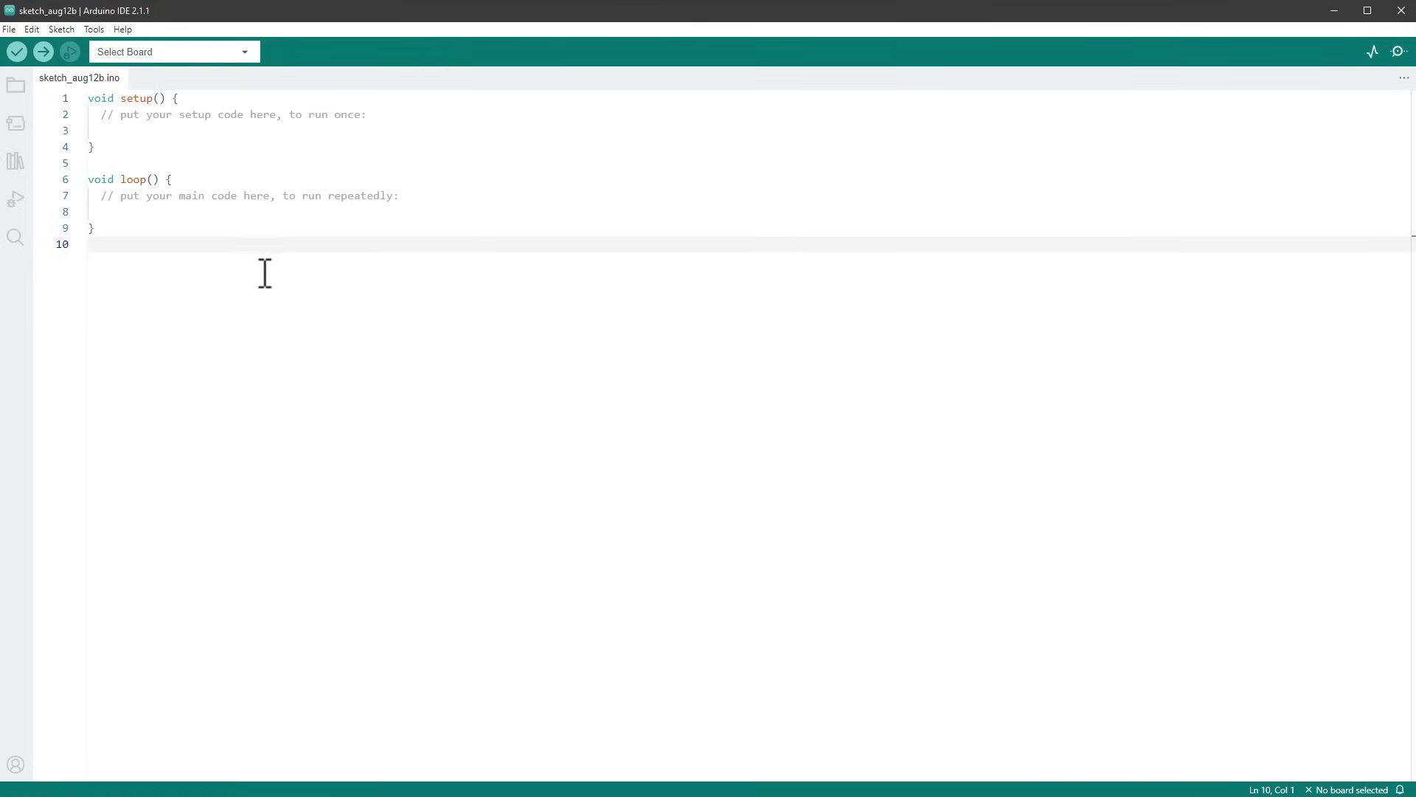
Open the Baisic_LED example sketch from the EasyNixie-main library.
{"action": "left_click", "coordinate": [9, 29]}
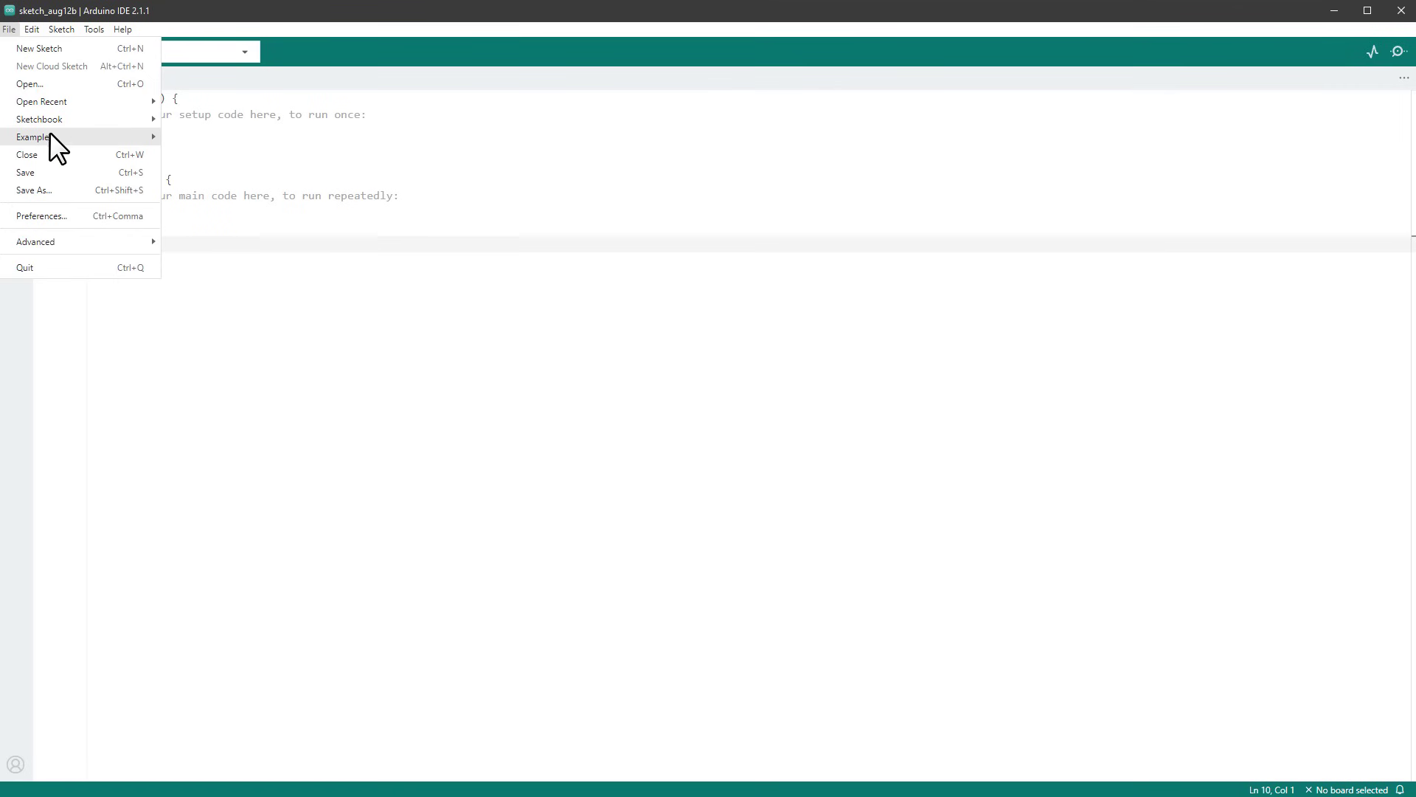
{"action": "mouse_move", "coordinate": [47, 137]}
{"action": "scroll", "coordinate": [288, 535], "scroll_direction": "down", "scroll_amount": 3}
{"action": "mouse_move", "coordinate": [287, 535]}
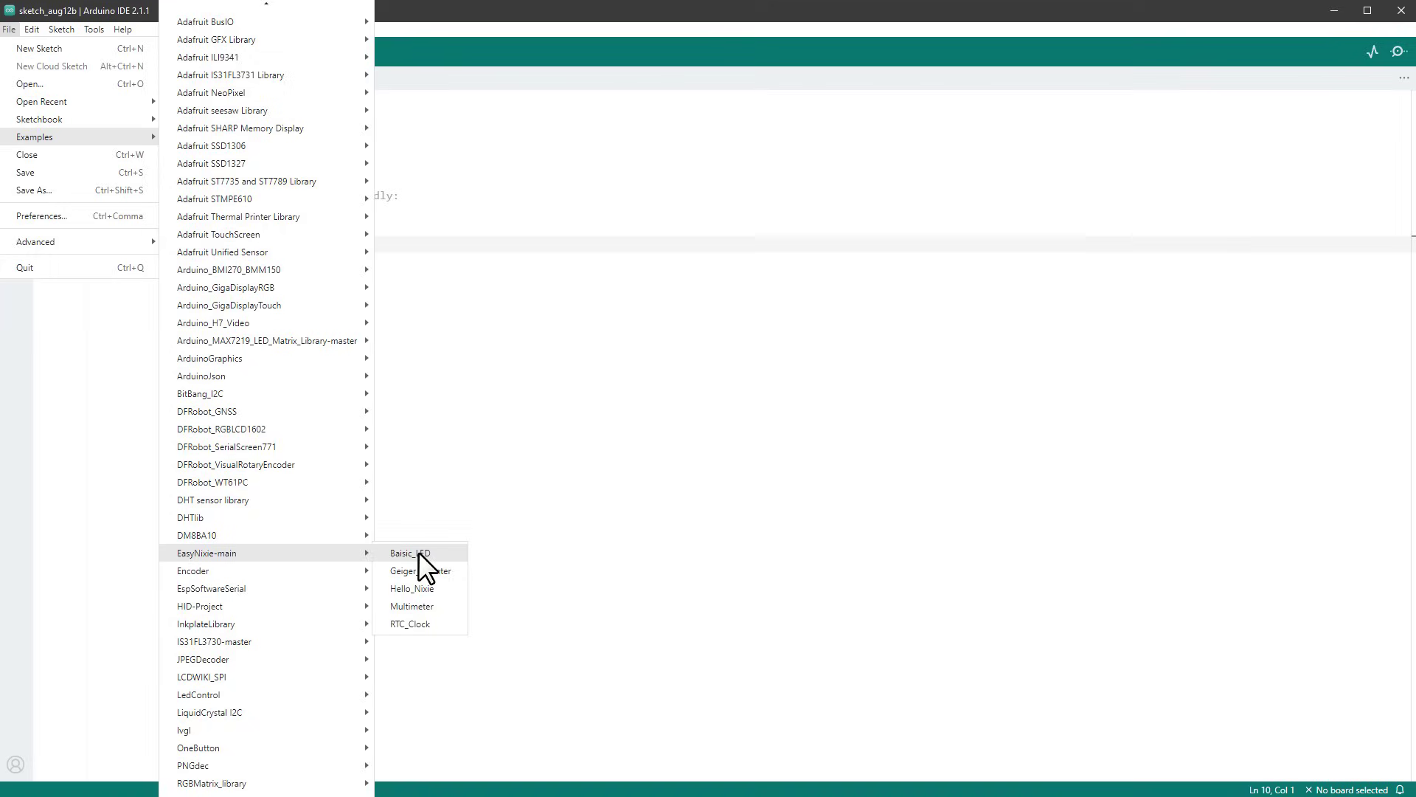
{"action": "left_click", "coordinate": [420, 553]}
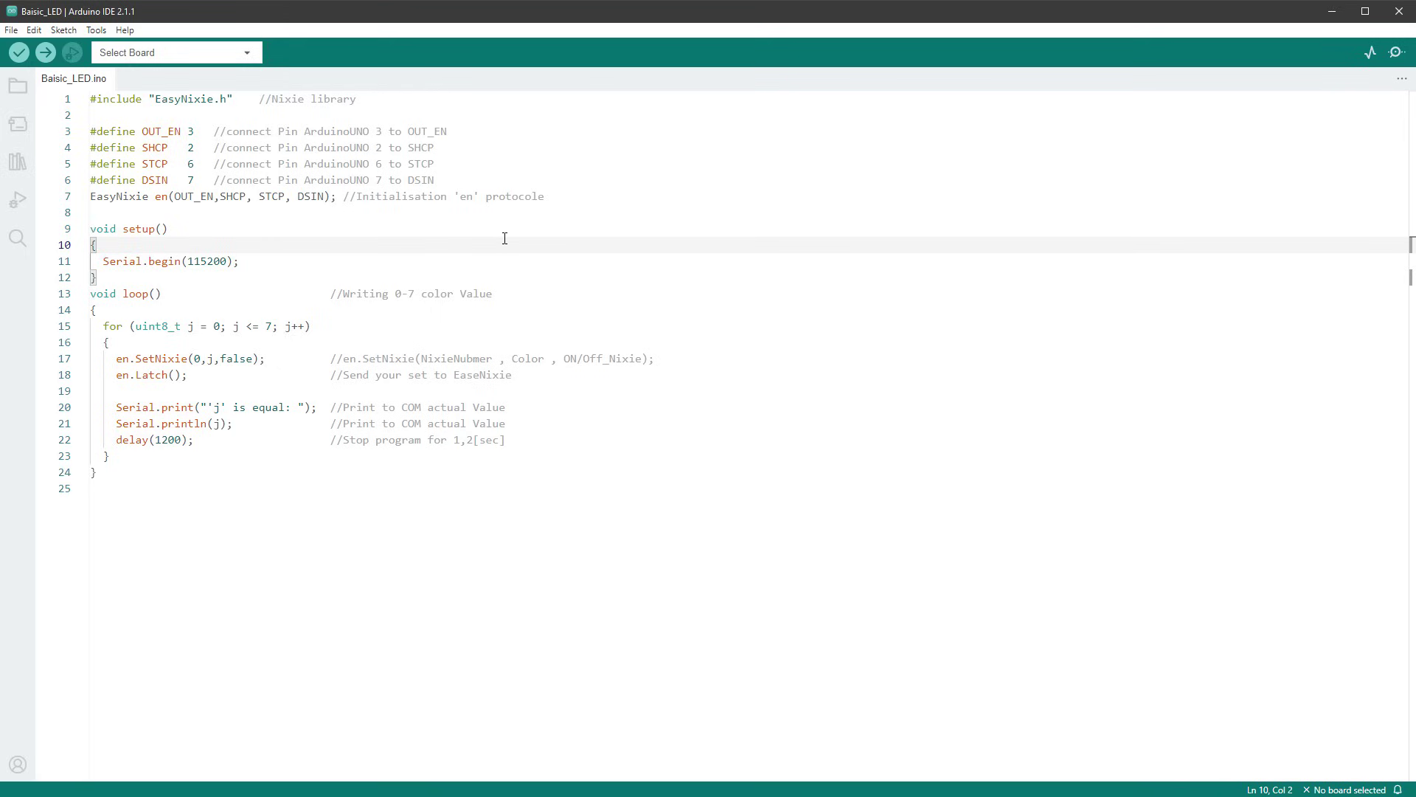
Highlight the sketch's pin definitions and check them against the Connection list on the Kickstarter page.
{"action": "left_click_drag", "start_coordinate": [440, 180], "coordinate": [134, 131]}
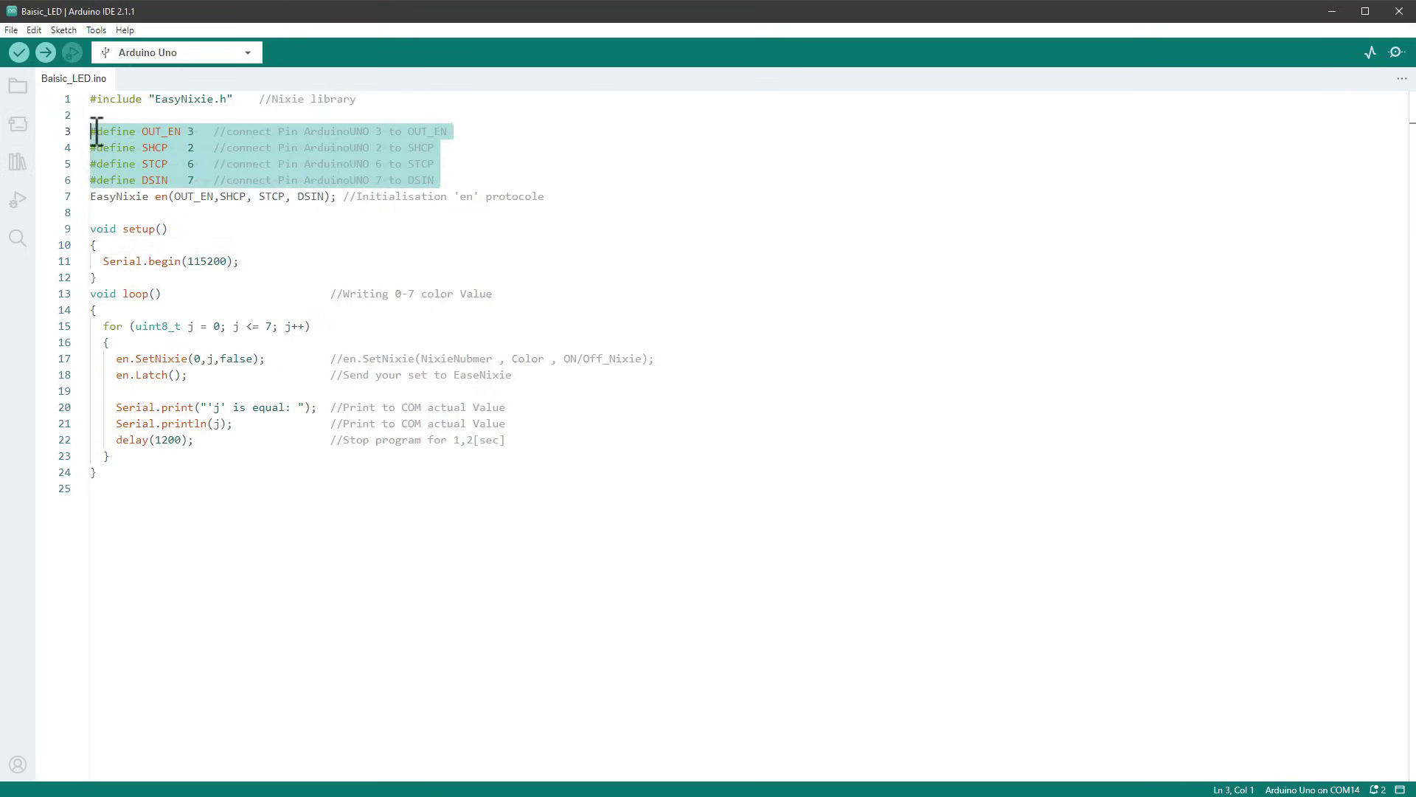
{"action": "key", "text": "alt+Tab"}
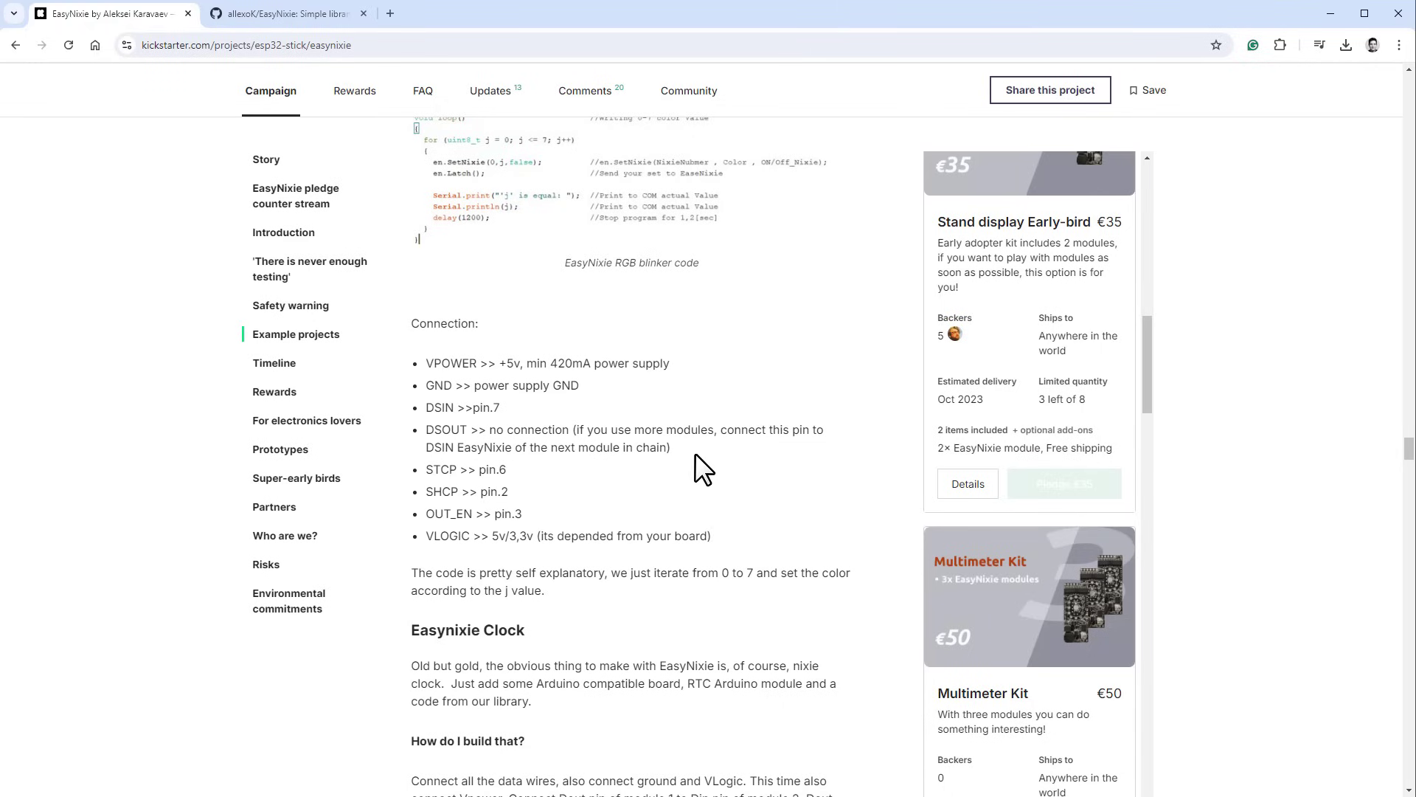
{"action": "left_click_drag", "start_coordinate": [554, 415], "coordinate": [683, 528]}
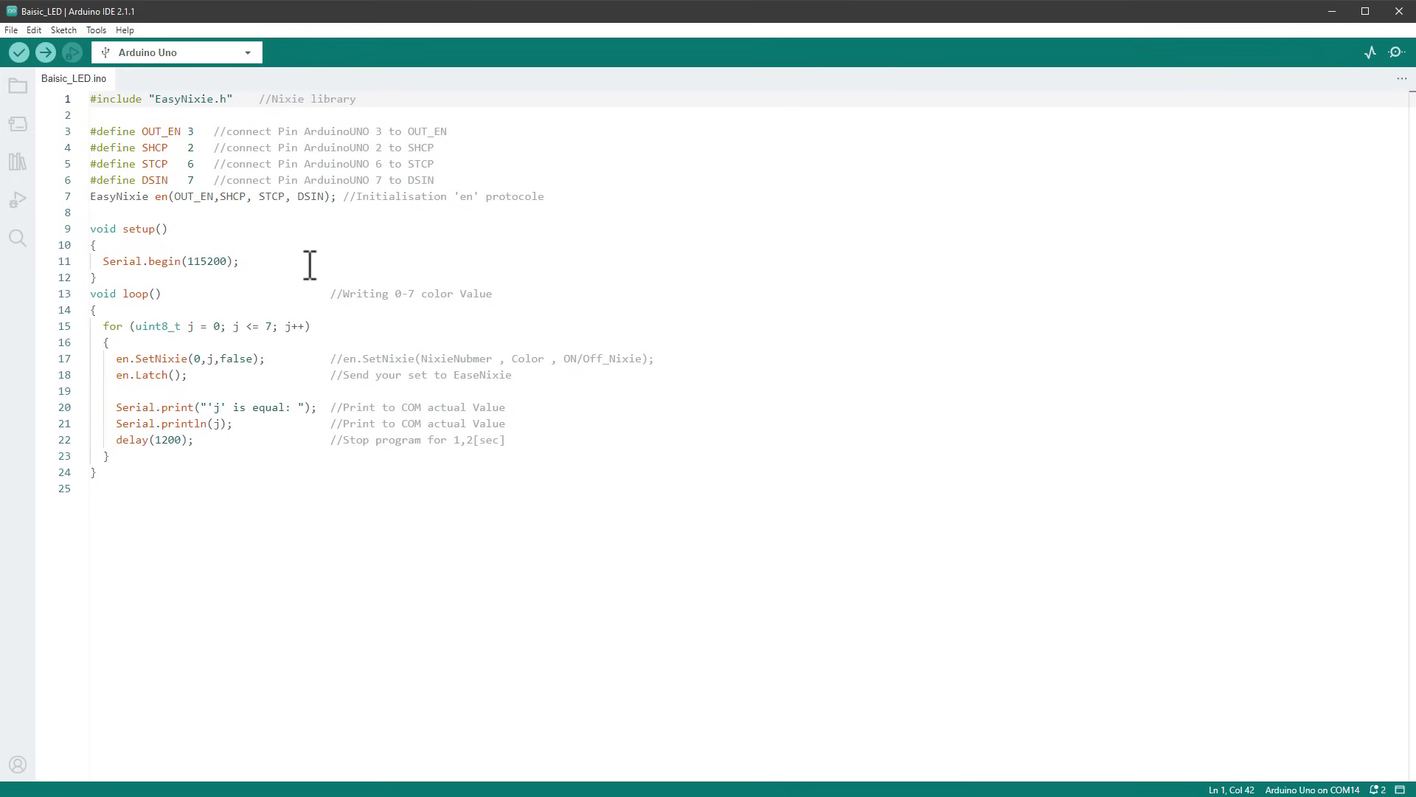
In Arduino IDE, select the connected Arduino Uno and upload the Baisic_LED sketch to it.
{"action": "left_click", "coordinate": [134, 52]}
{"action": "left_click", "coordinate": [148, 78]}
{"action": "left_click", "coordinate": [46, 54]}
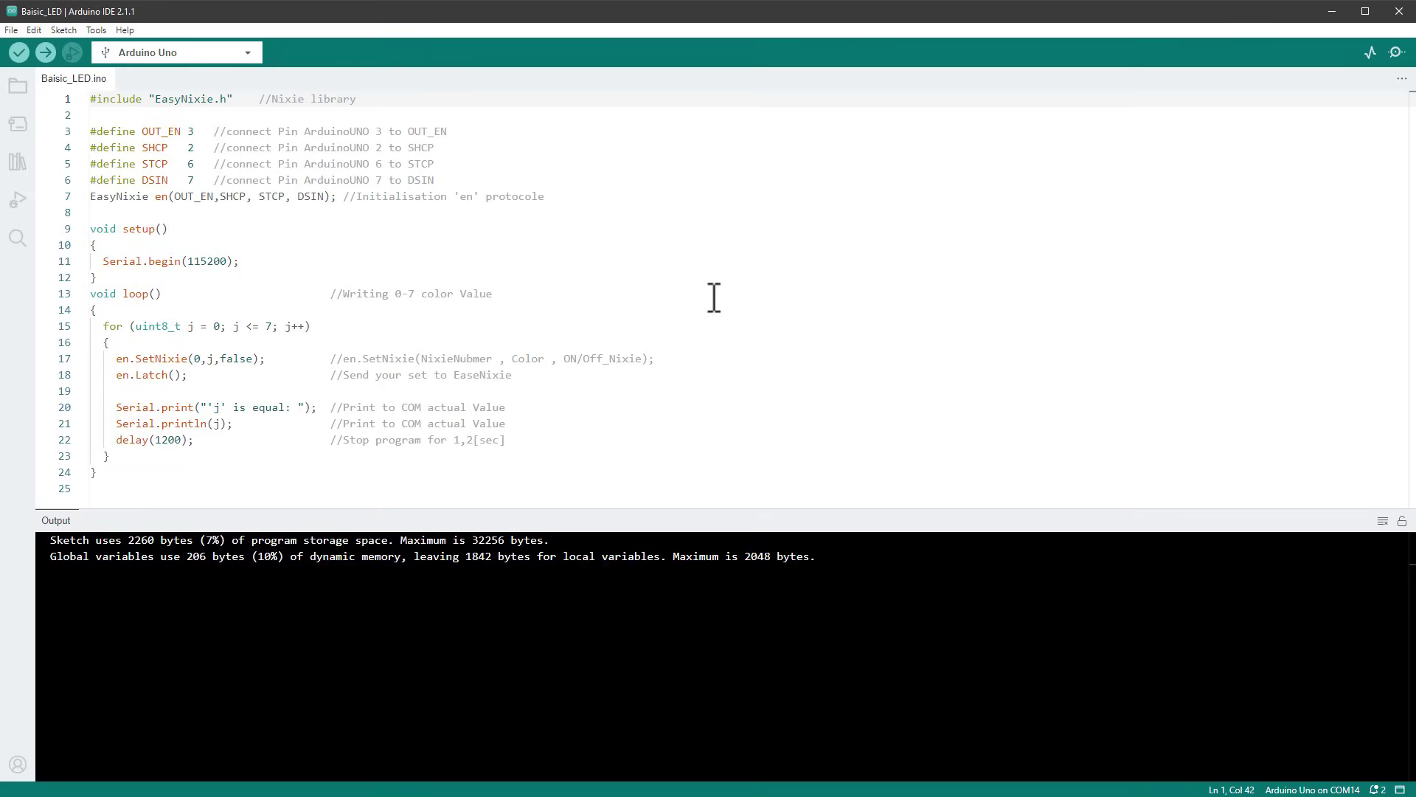
Open the Hello_Nixie example from the EasyNixie-main library and select the Arduino Uno on COM14 as its board.
{"action": "left_click", "coordinate": [11, 31]}
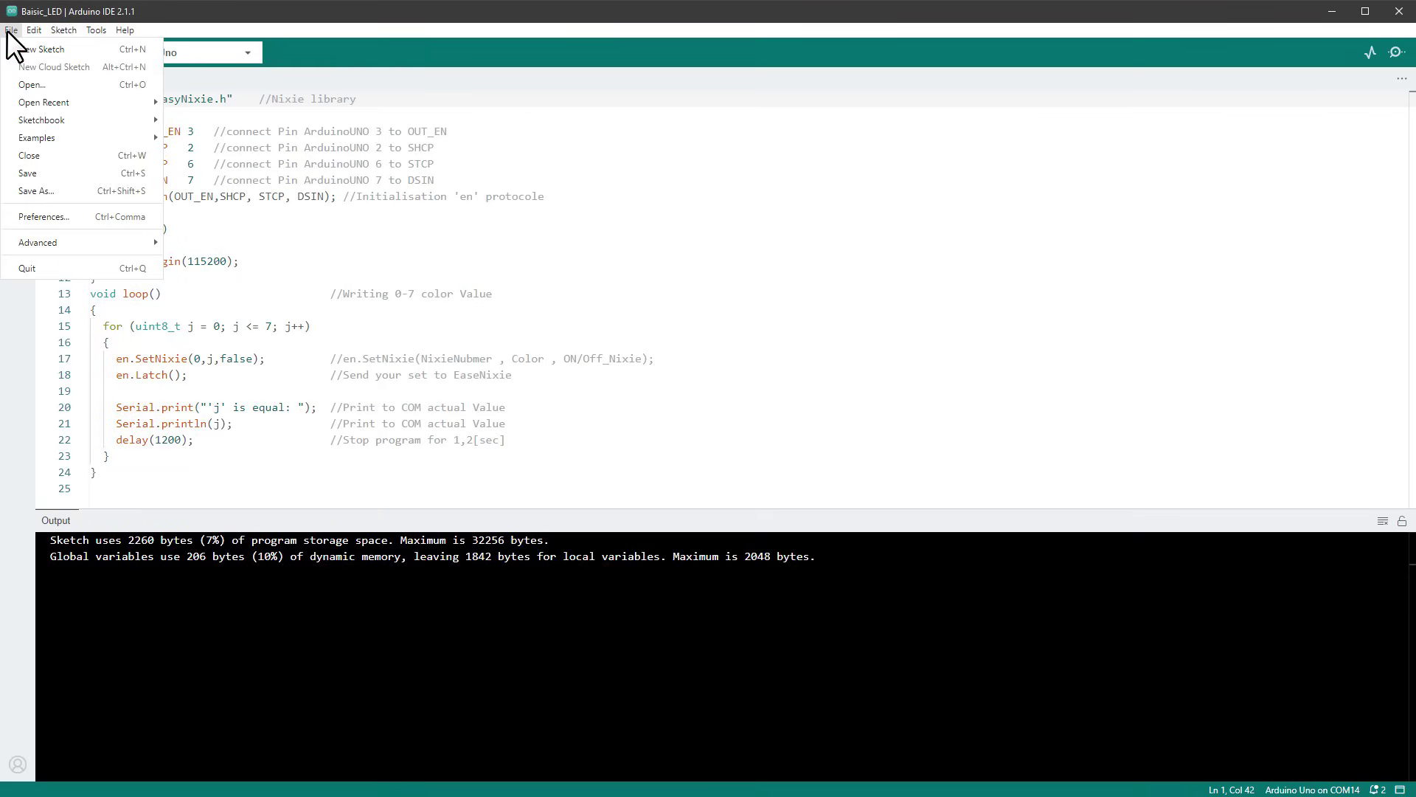
{"action": "mouse_move", "coordinate": [59, 138]}
{"action": "scroll", "coordinate": [222, 728], "scroll_direction": "down", "scroll_amount": 8}
{"action": "mouse_move", "coordinate": [205, 445]}
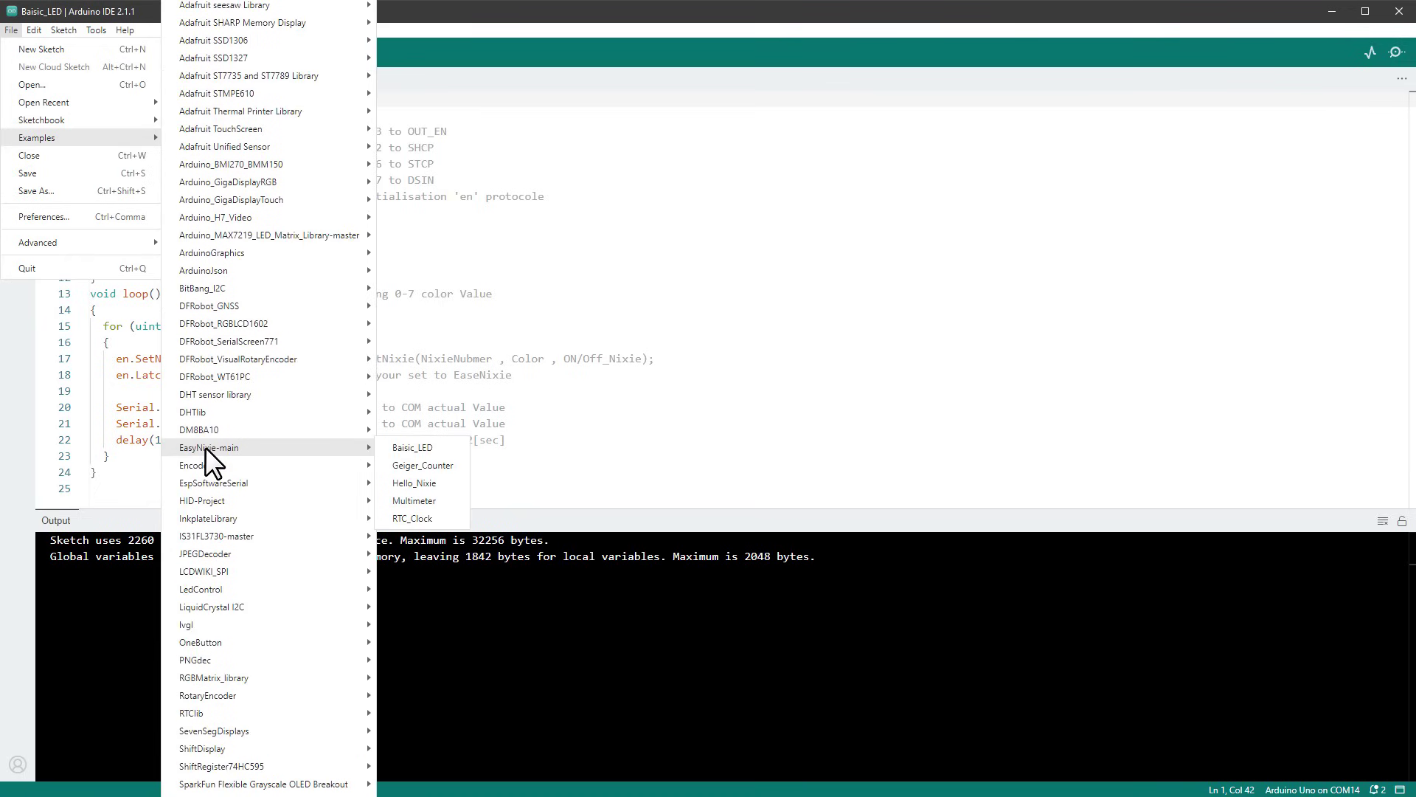
{"action": "left_click", "coordinate": [414, 483]}
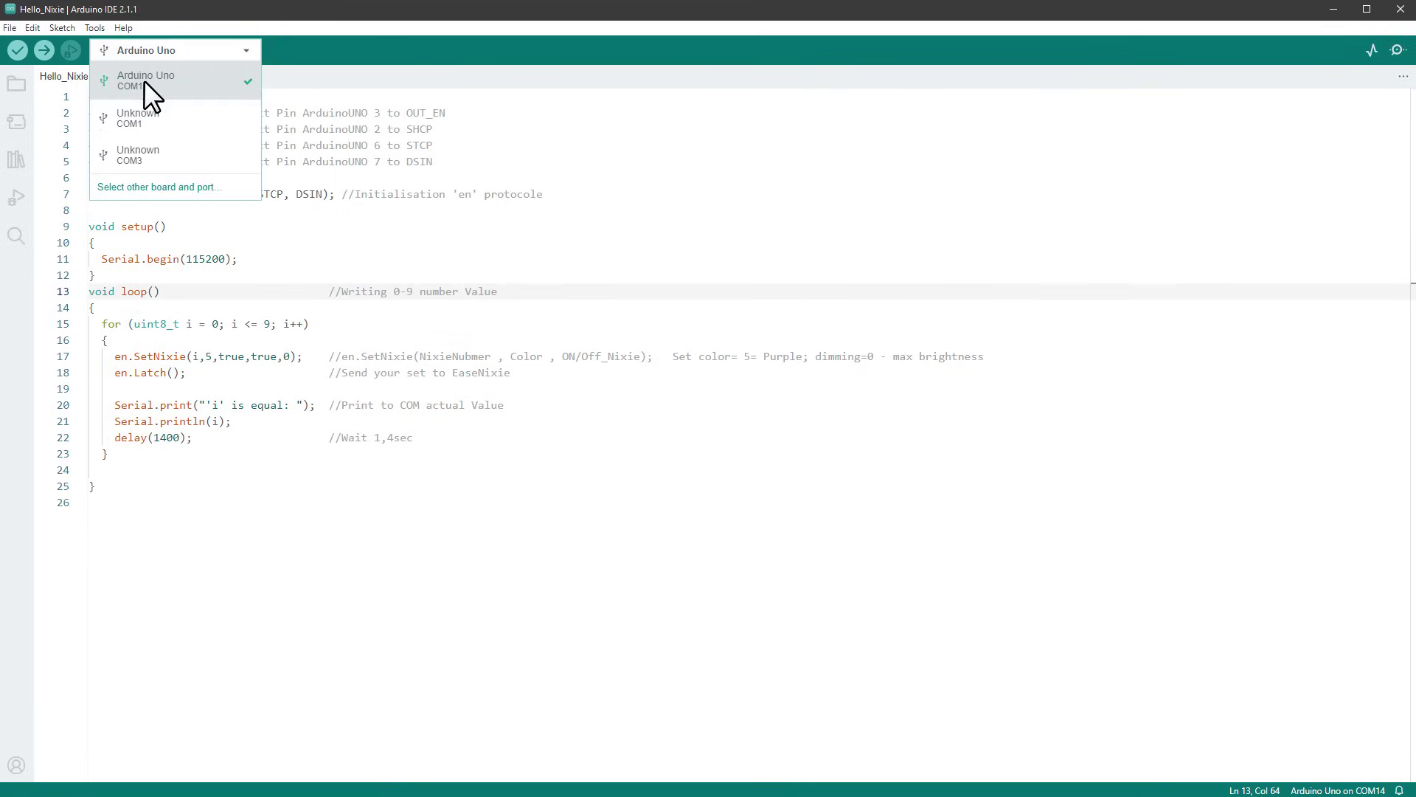
{"action": "left_click", "coordinate": [145, 81]}
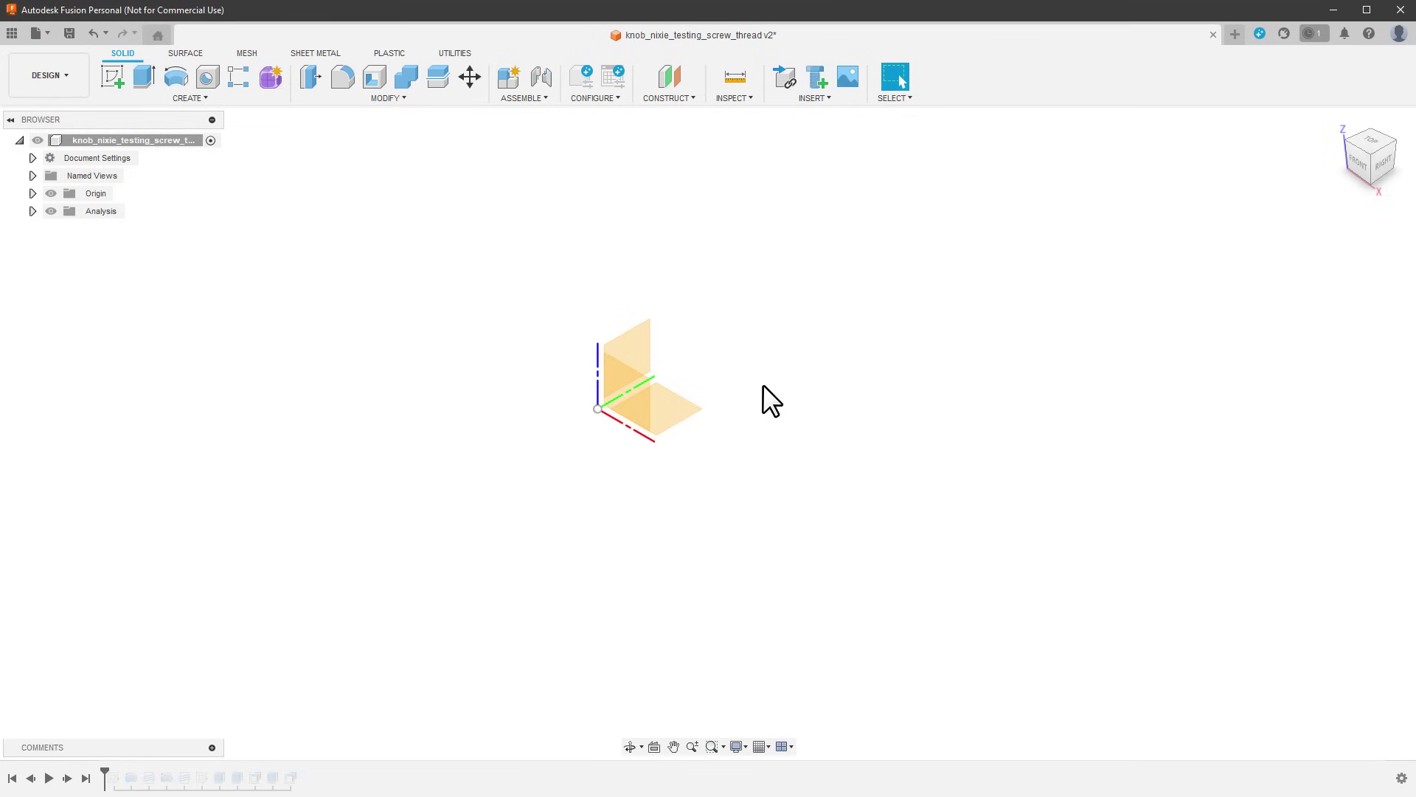
Advance the timeline to the outer ring, open the thread on its inner face, and toggle the Modeled option off and on.
{"action": "left_click", "coordinate": [67, 778]}
{"action": "left_click", "coordinate": [67, 778]}
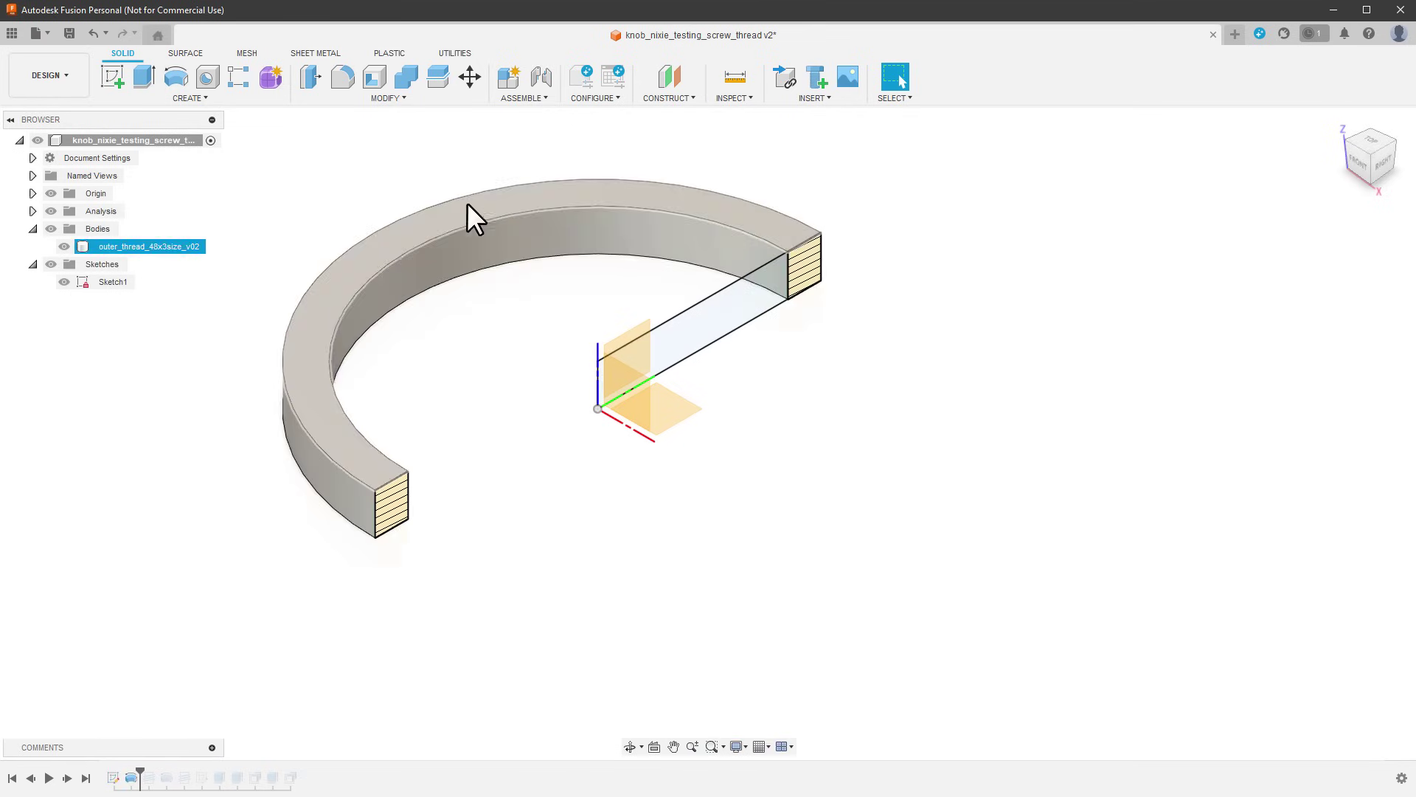
{"action": "left_click", "coordinate": [188, 98]}
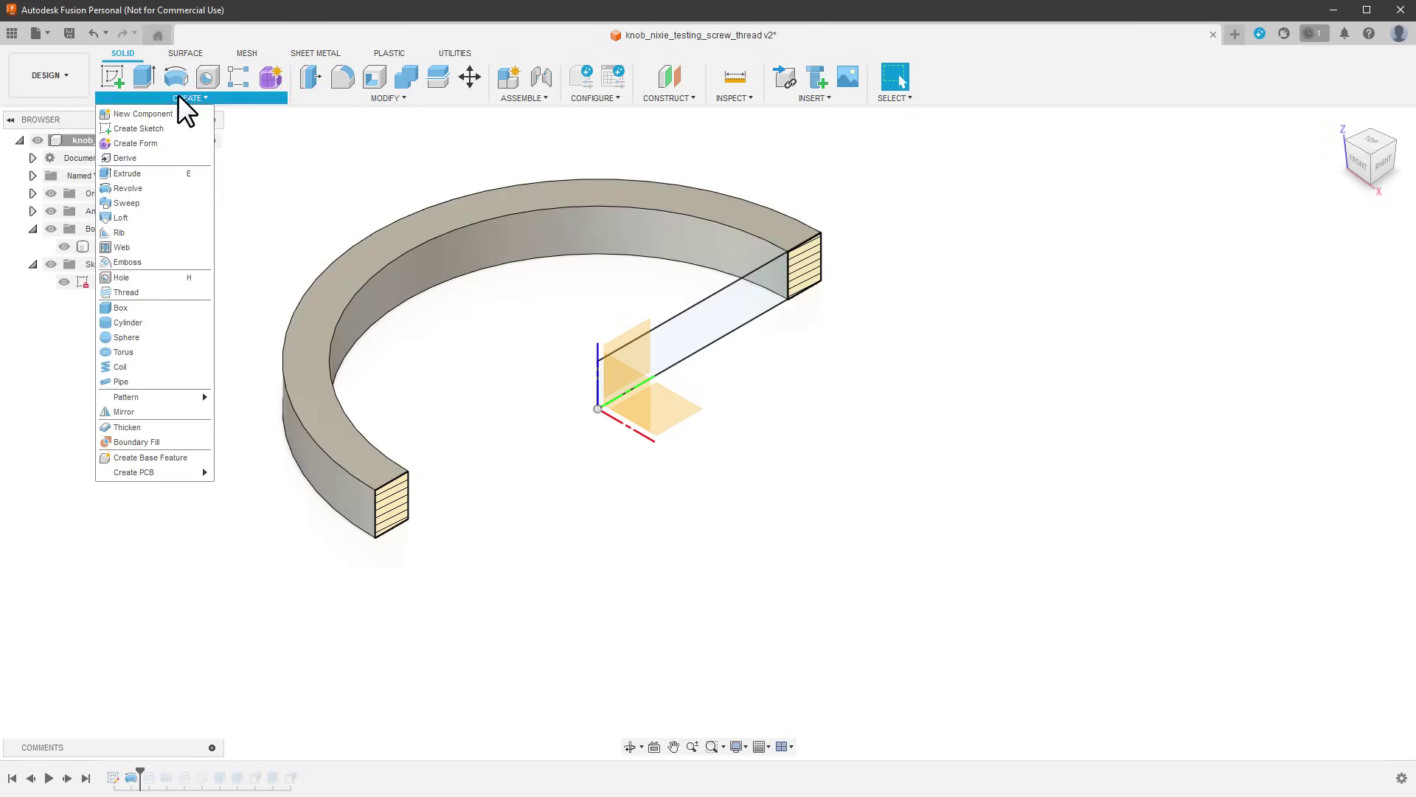
{"action": "left_click", "coordinate": [528, 215]}
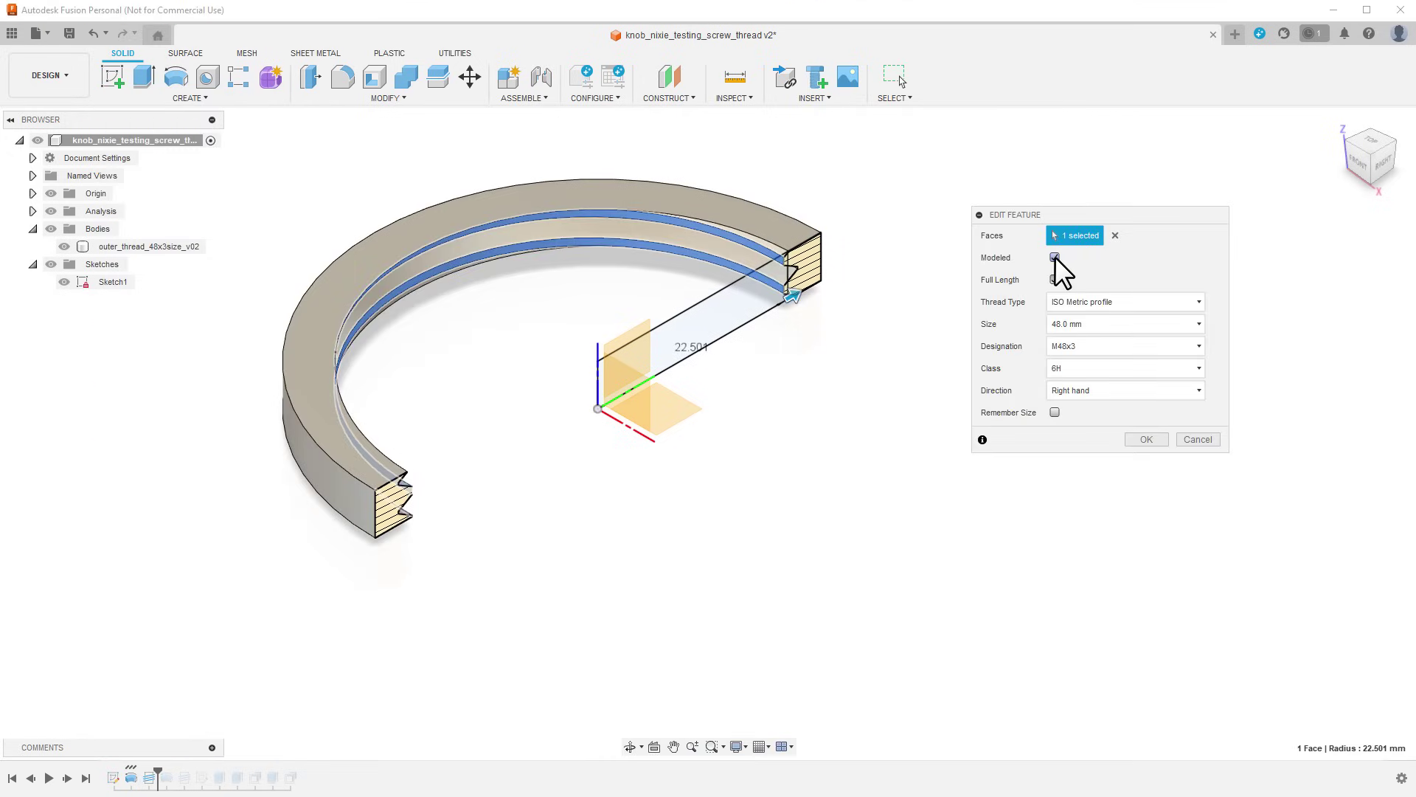
{"action": "left_click", "coordinate": [1055, 257]}
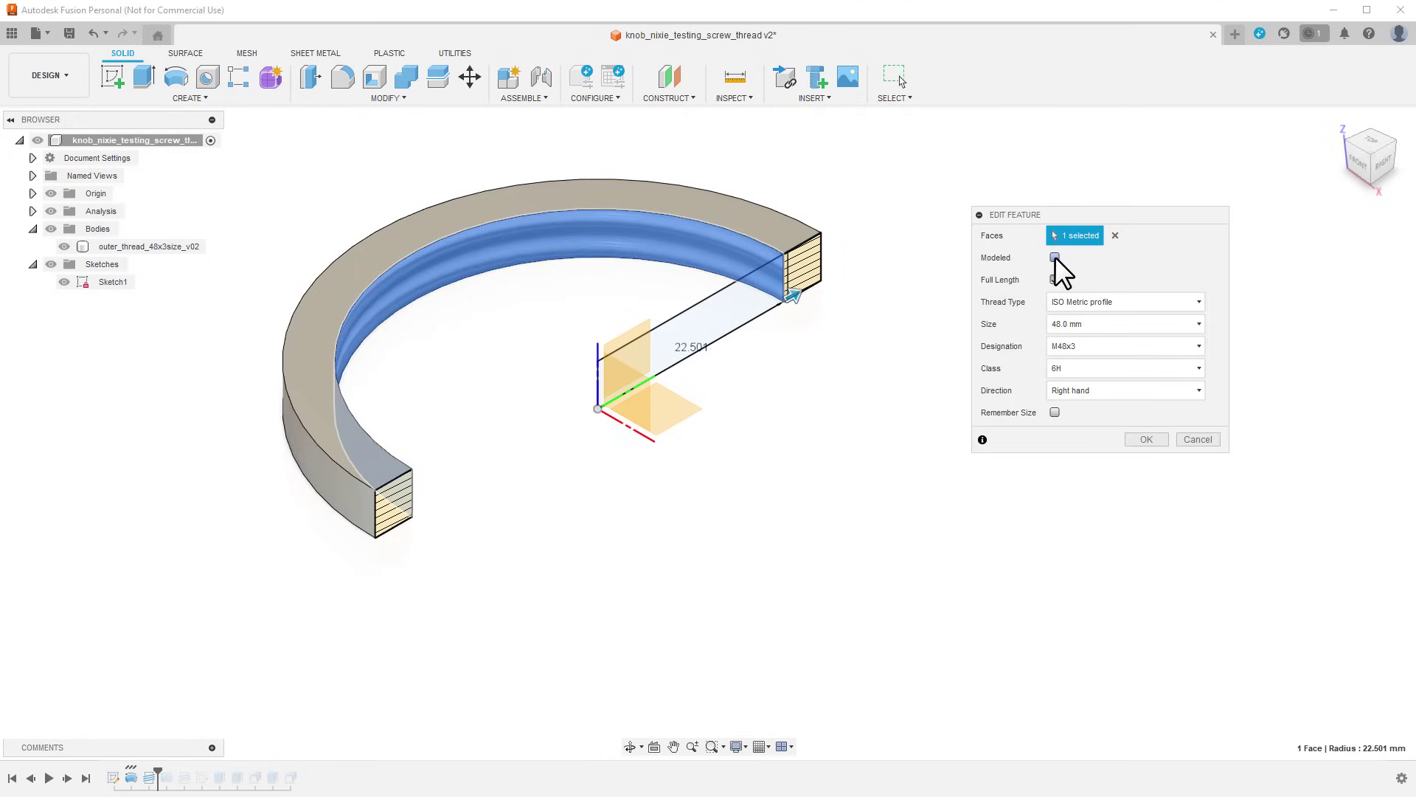
{"action": "left_click", "coordinate": [1055, 256]}
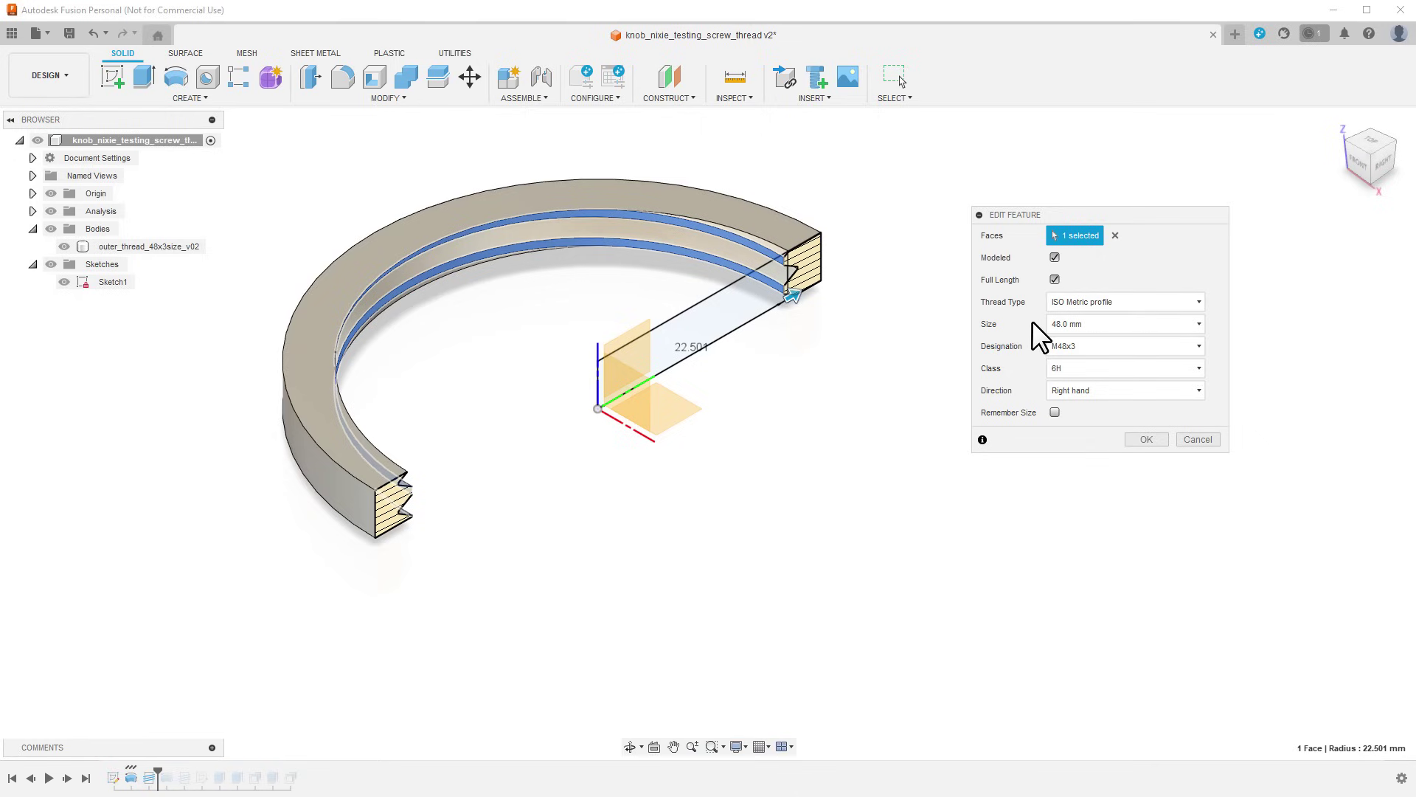
Try the M48x1.5 and M48x5 designations on the ring's 48 mm thread, return to M48x3, and cancel the edit.
{"action": "left_click", "coordinate": [1085, 322]}
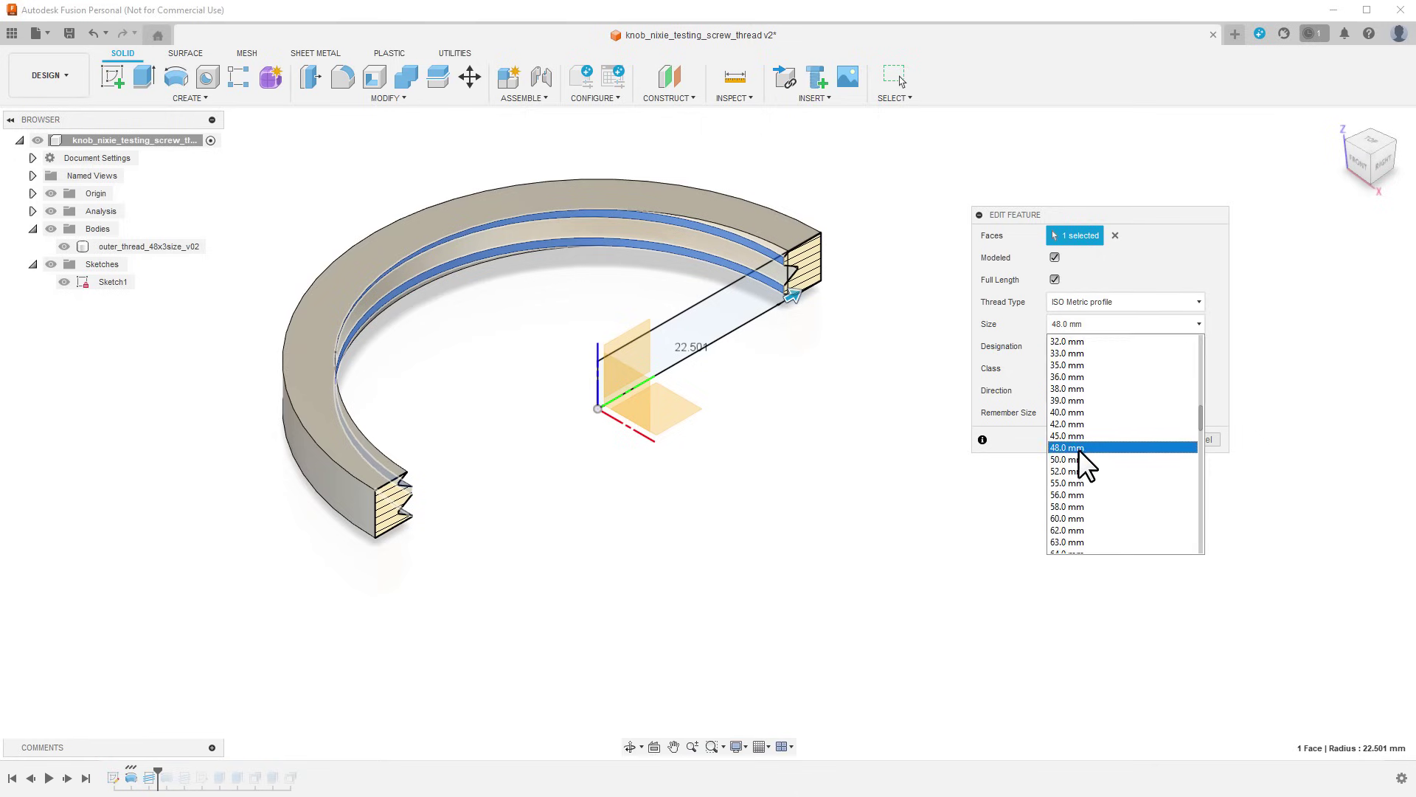
{"action": "left_click", "coordinate": [1100, 322]}
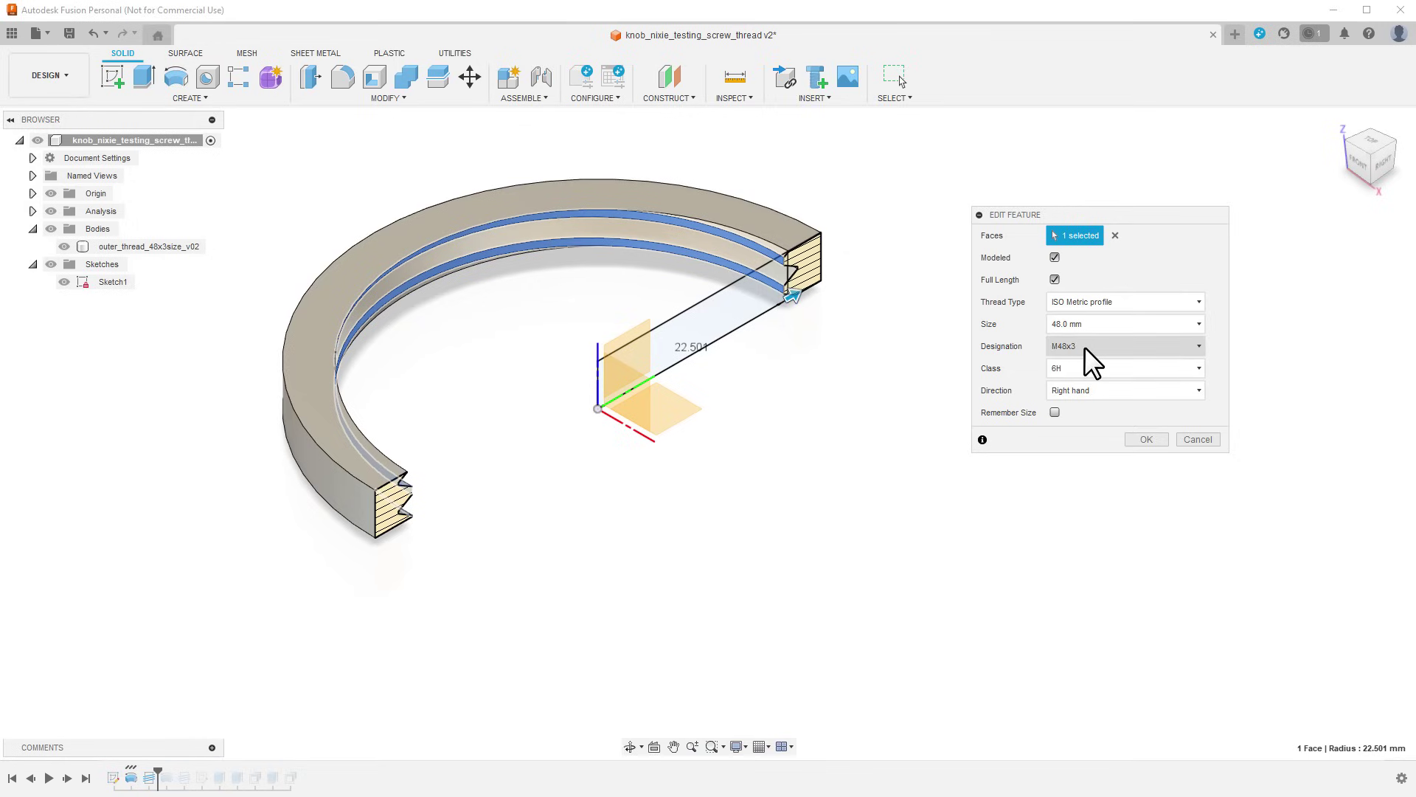
{"action": "left_click", "coordinate": [1059, 347]}
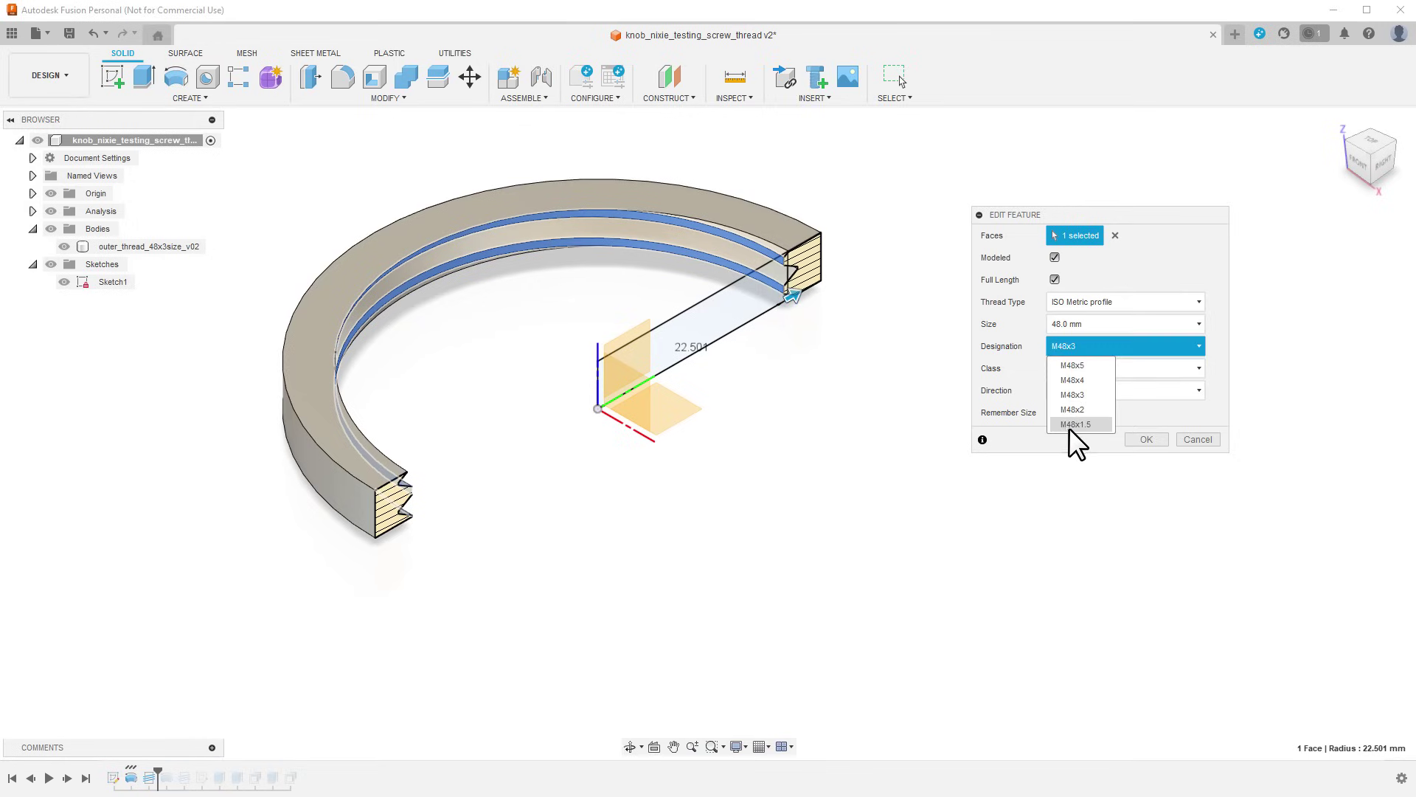
{"action": "left_click", "coordinate": [1069, 426]}
{"action": "left_click", "coordinate": [1052, 342]}
{"action": "left_click", "coordinate": [1077, 395]}
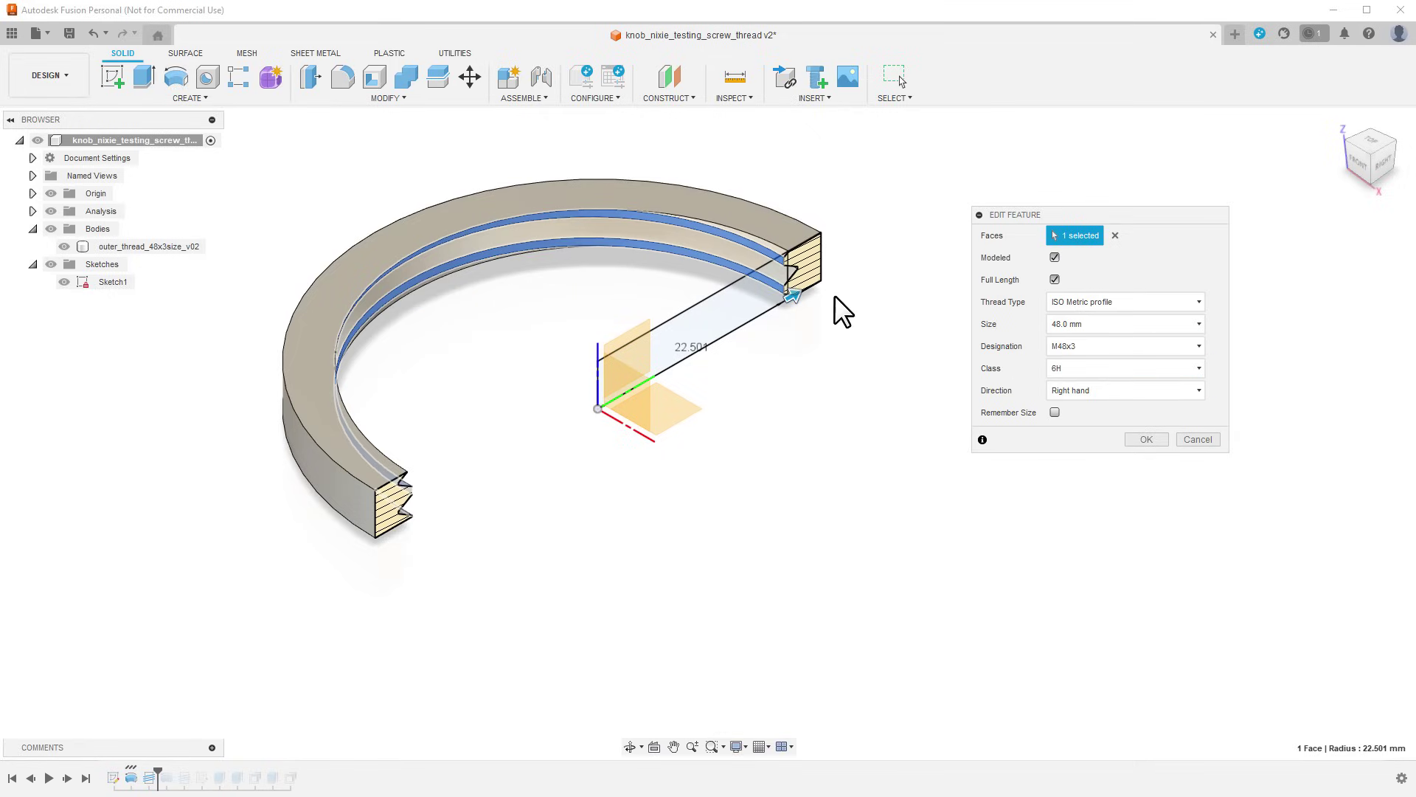
{"action": "left_click", "coordinate": [1060, 343]}
{"action": "left_click", "coordinate": [1074, 362]}
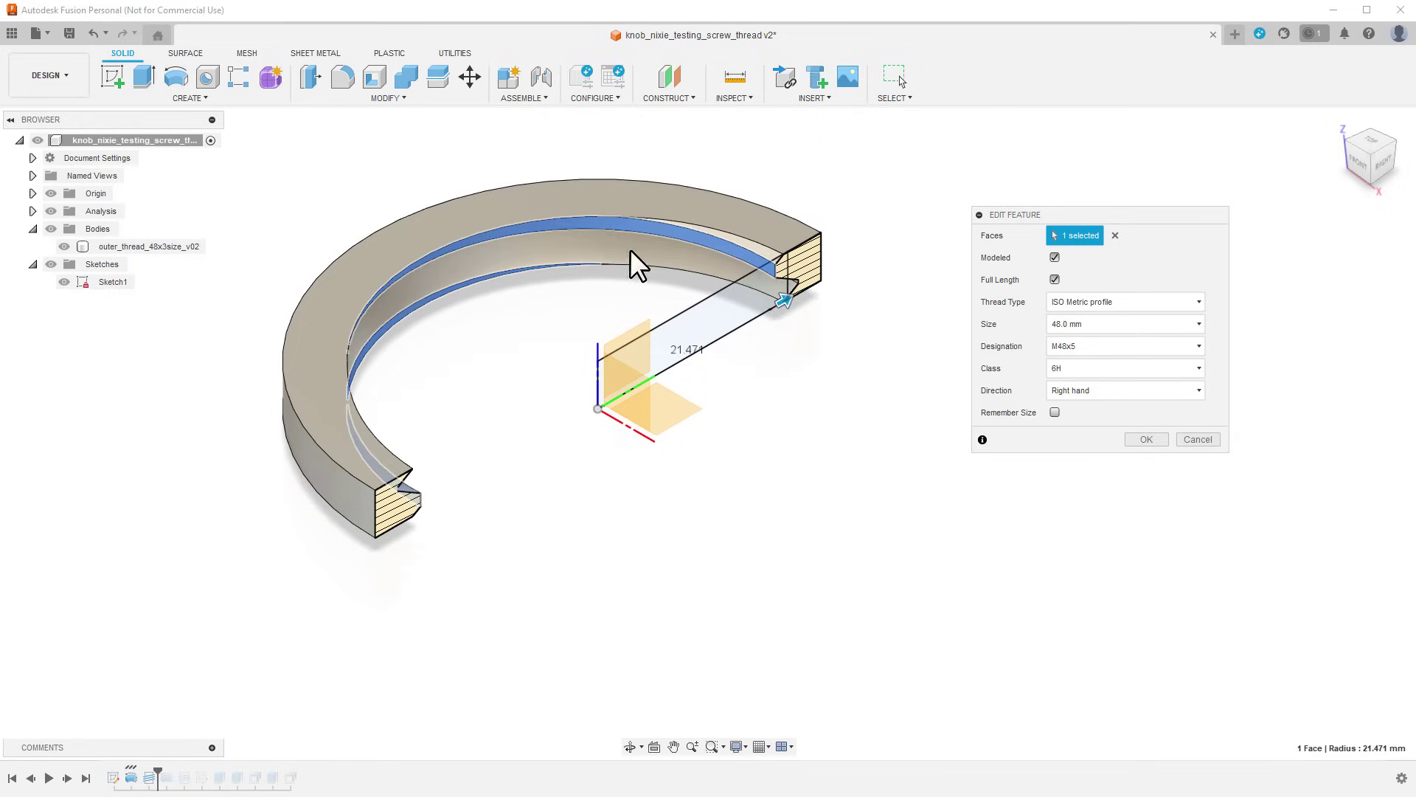
{"action": "scroll", "coordinate": [1065, 342], "scroll_direction": "down", "scroll_amount": 1}
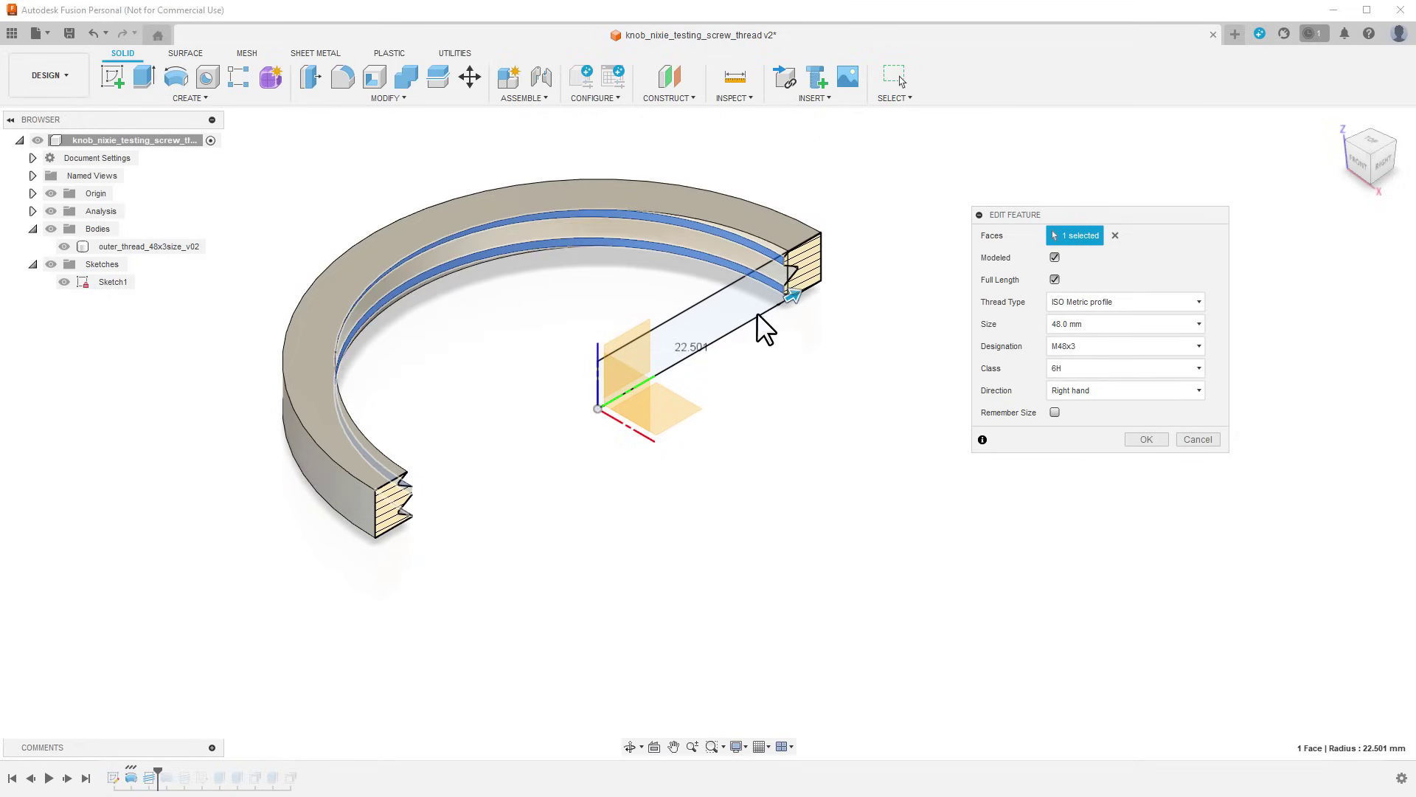
{"action": "left_click", "coordinate": [1187, 441]}
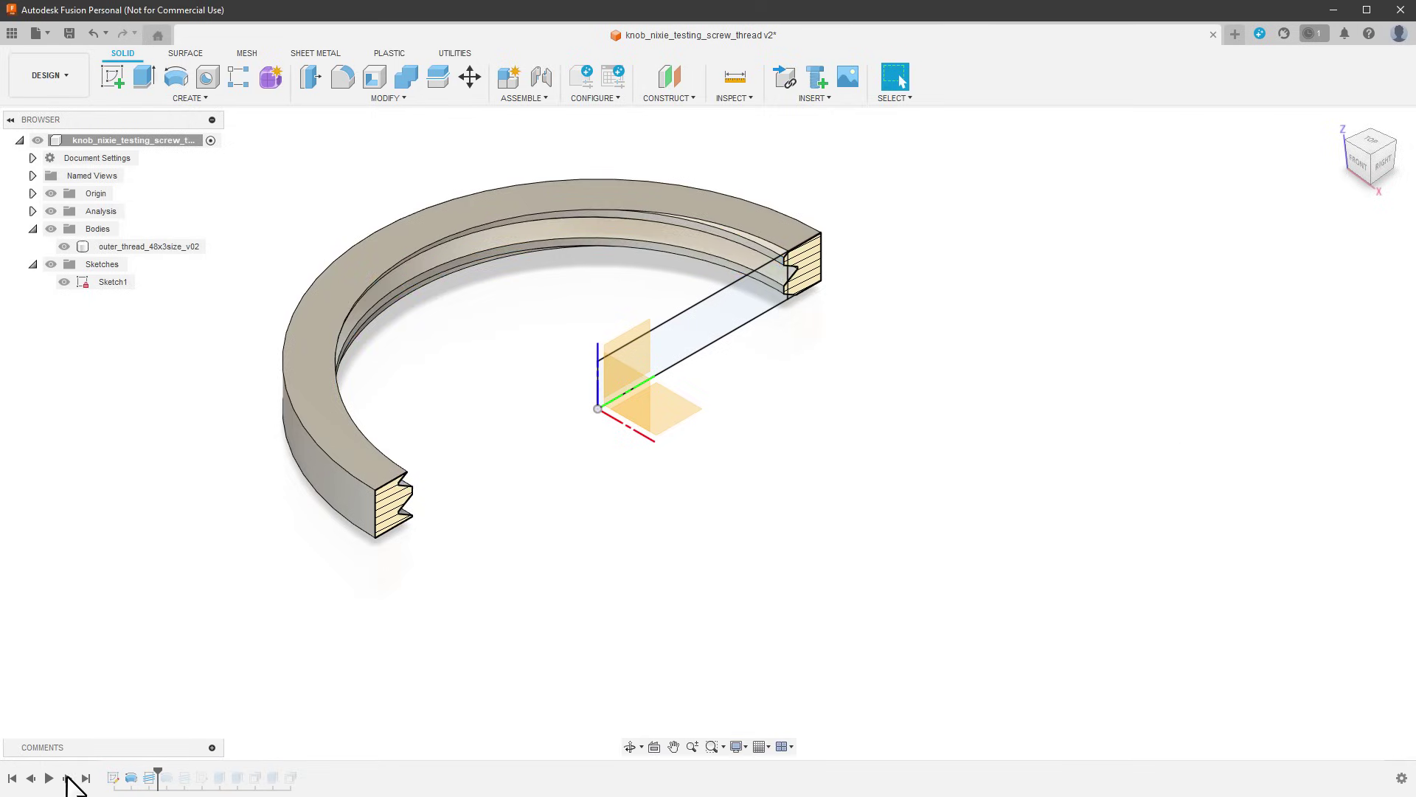
Hide the outer ring and apply a modeled, full-length M48x3 ISO Metric thread of class 6g to the inner disc's edge.
{"action": "left_click", "coordinate": [64, 246]}
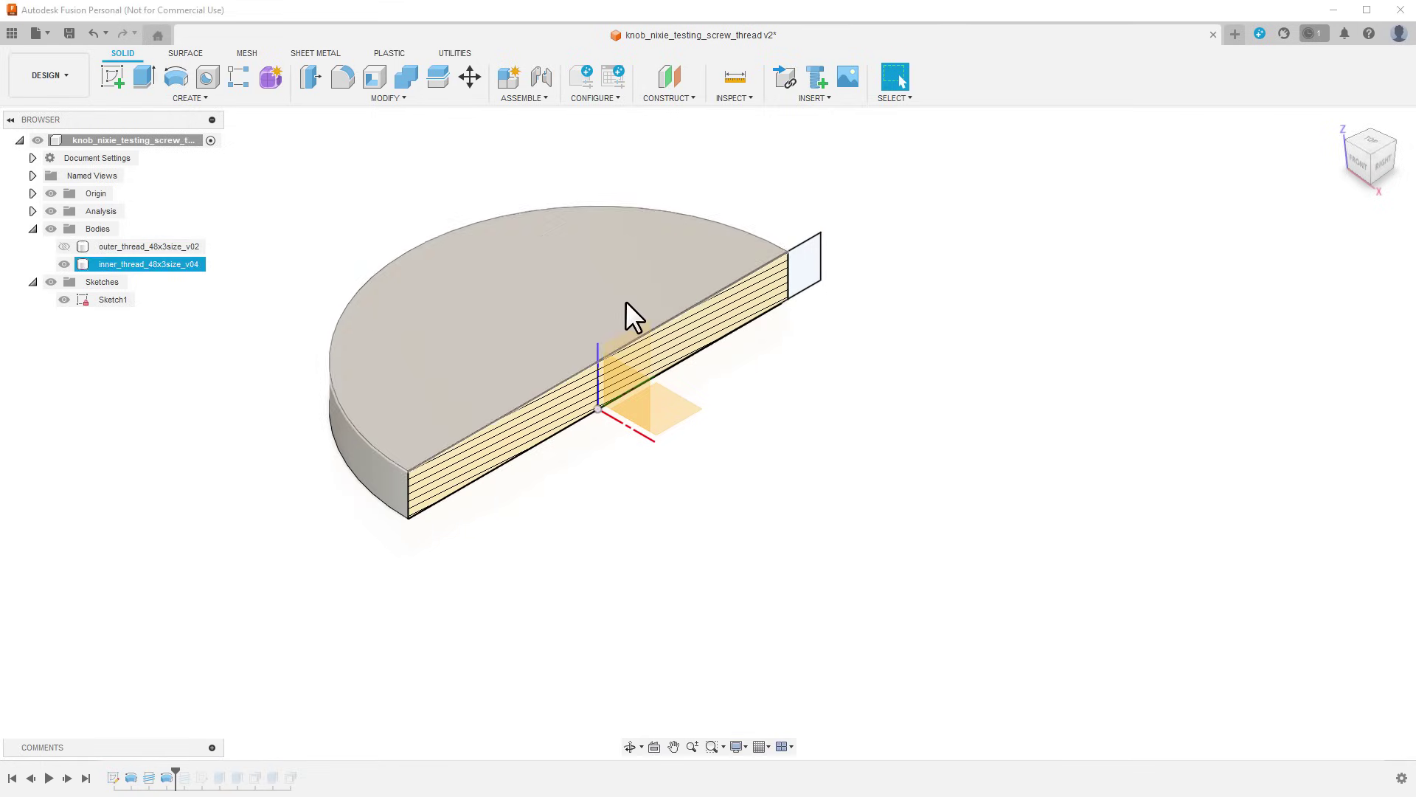
{"action": "left_click", "coordinate": [190, 99]}
{"action": "left_click", "coordinate": [140, 291]}
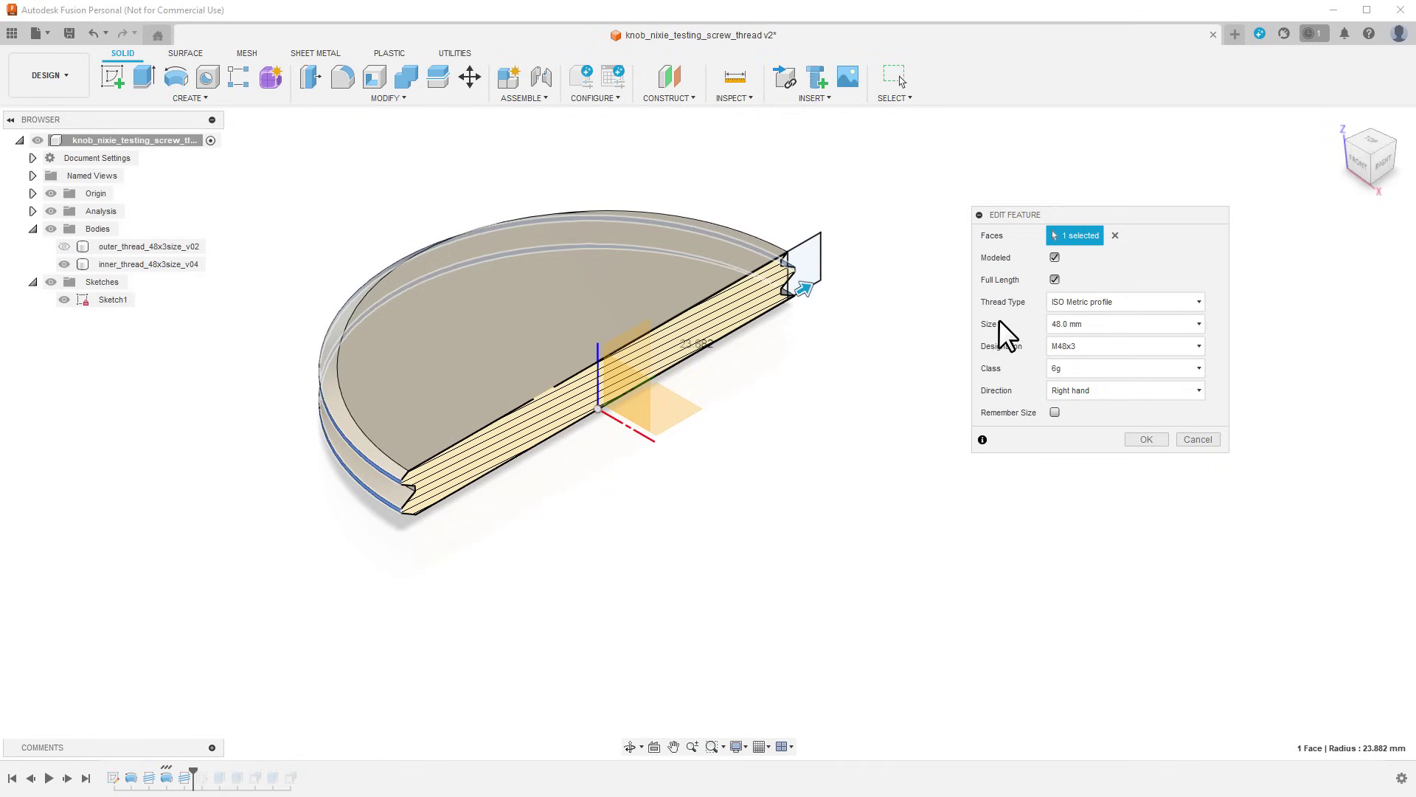
{"action": "left_click", "coordinate": [1145, 439]}
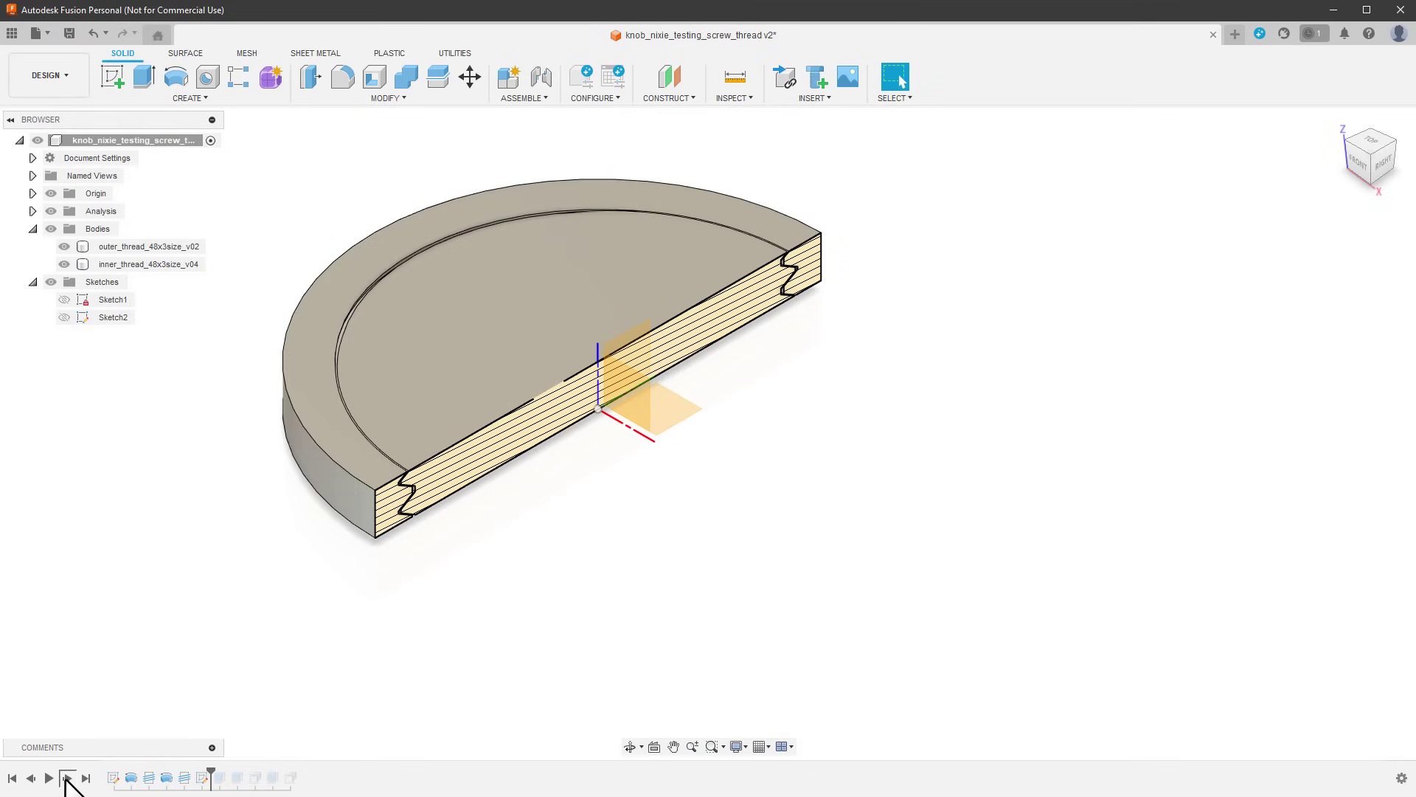
Advance the timeline through the features that shape the hexagonal outer nut and the raised hexagonal inner body.
{"action": "left_click", "coordinate": [67, 778]}
{"action": "left_click", "coordinate": [67, 778]}
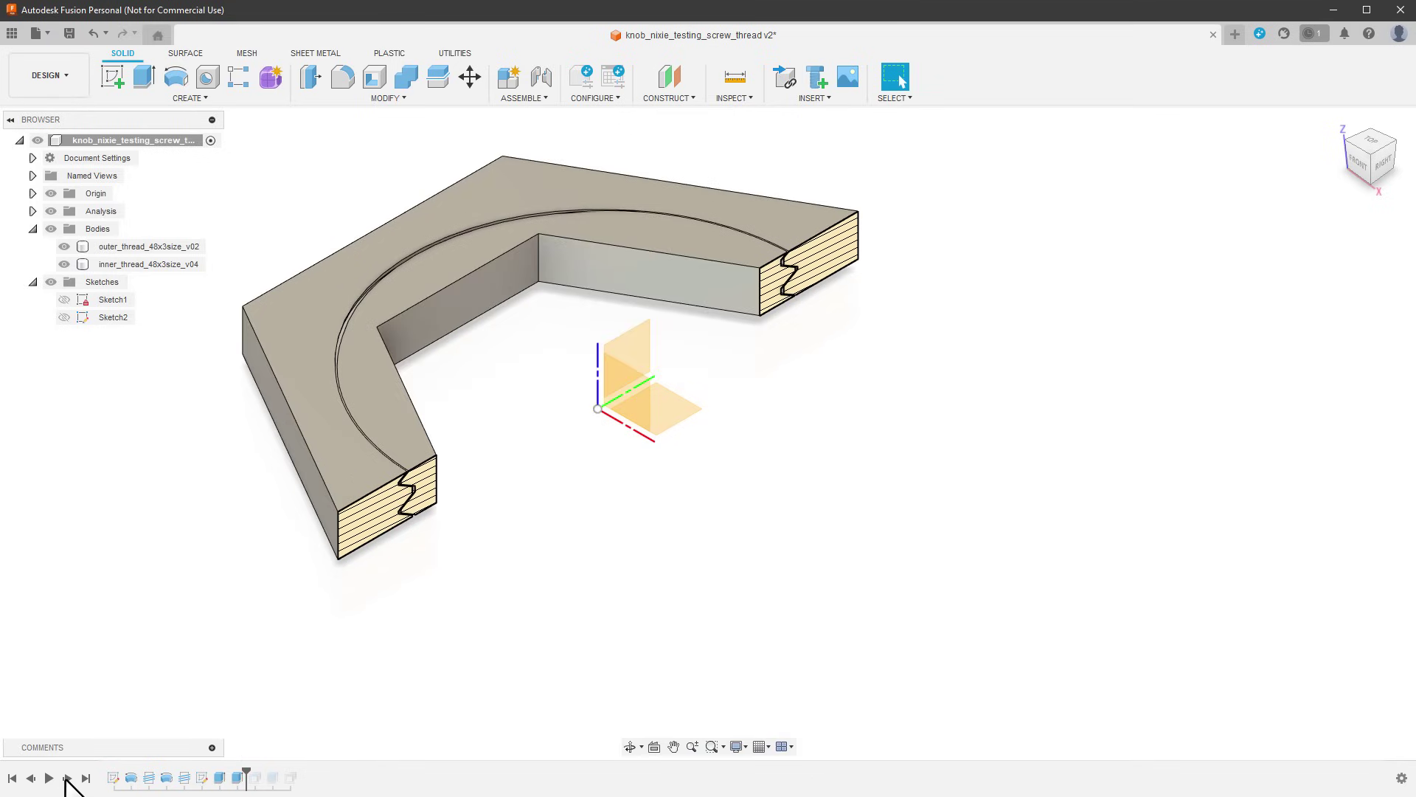
{"action": "left_click", "coordinate": [67, 778]}
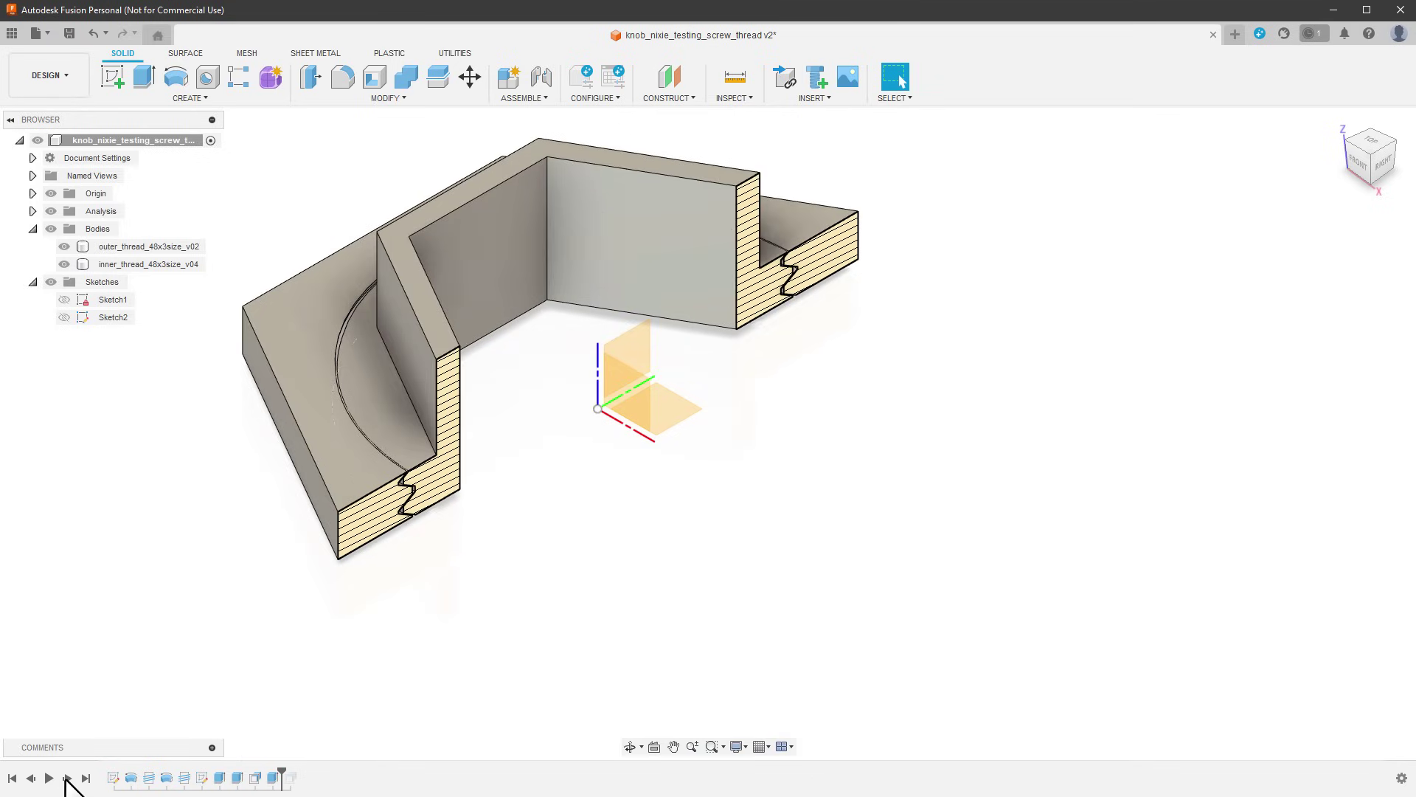
Examine the clearance between the inner and outer threads close up in the section seen from the right side.
{"action": "key", "text": "F6"}
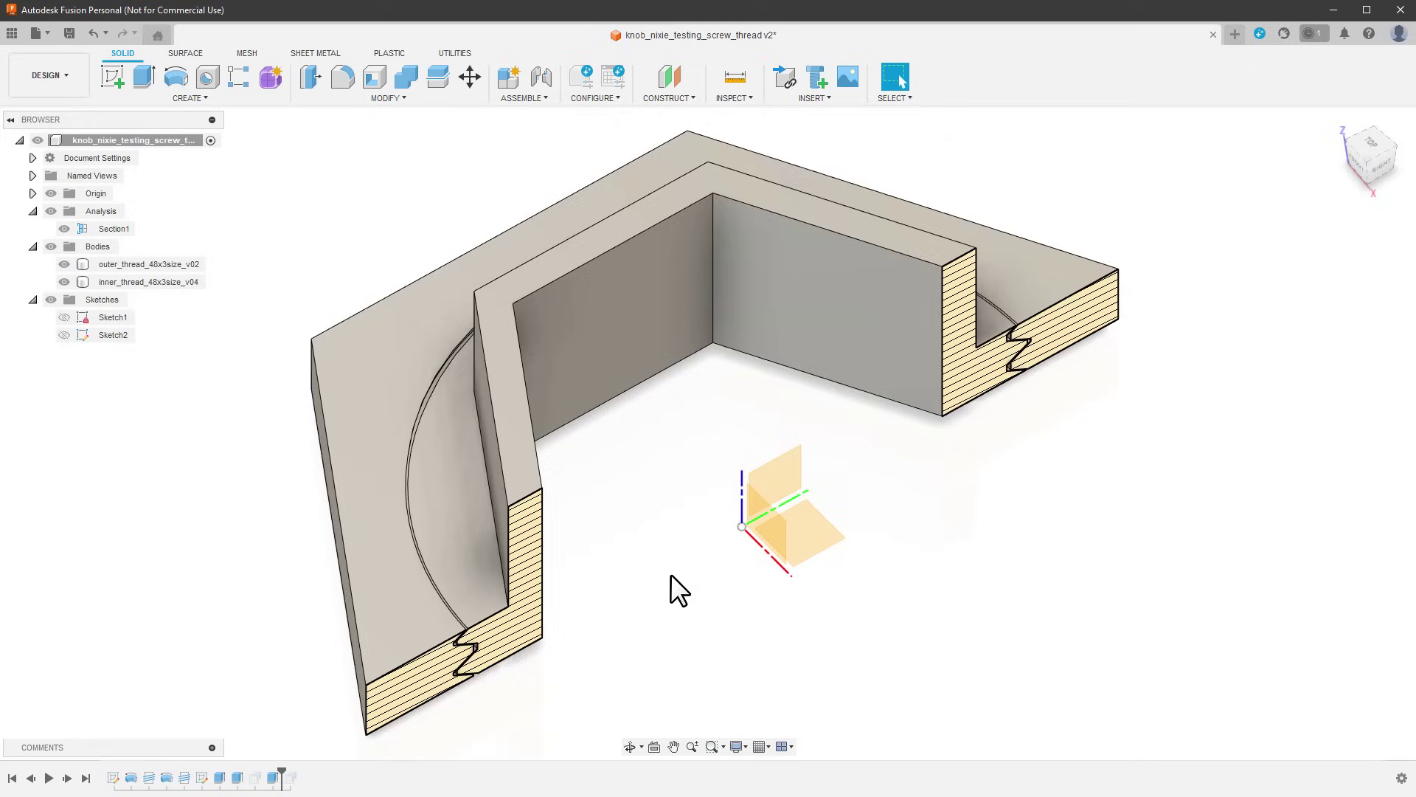
{"action": "left_click", "coordinate": [1380, 164]}
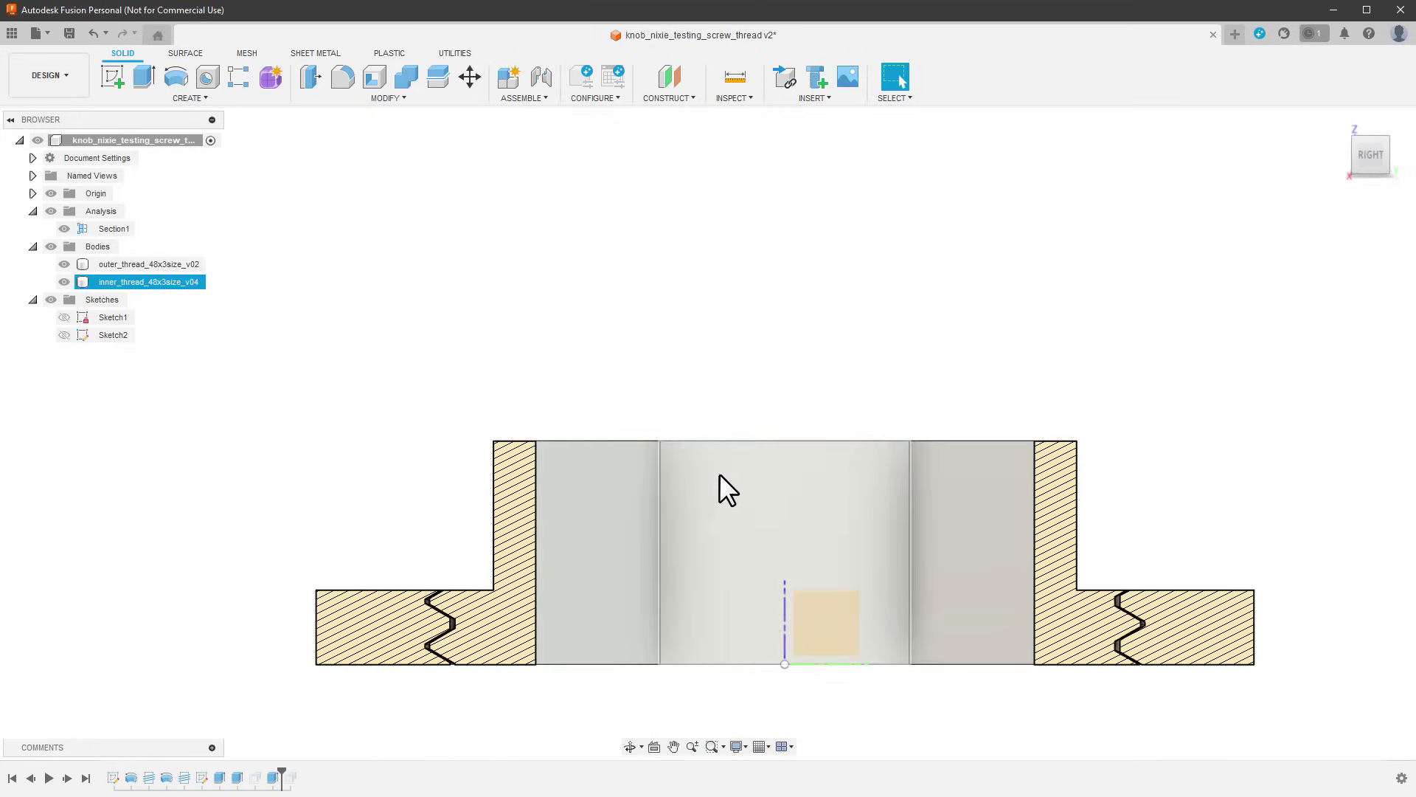
{"action": "left_click_drag", "start_coordinate": [719, 472], "coordinate": [742, 344]}
{"action": "key", "text": "Escape"}
{"action": "scroll", "coordinate": [588, 375], "scroll_direction": "up", "scroll_amount": 10}
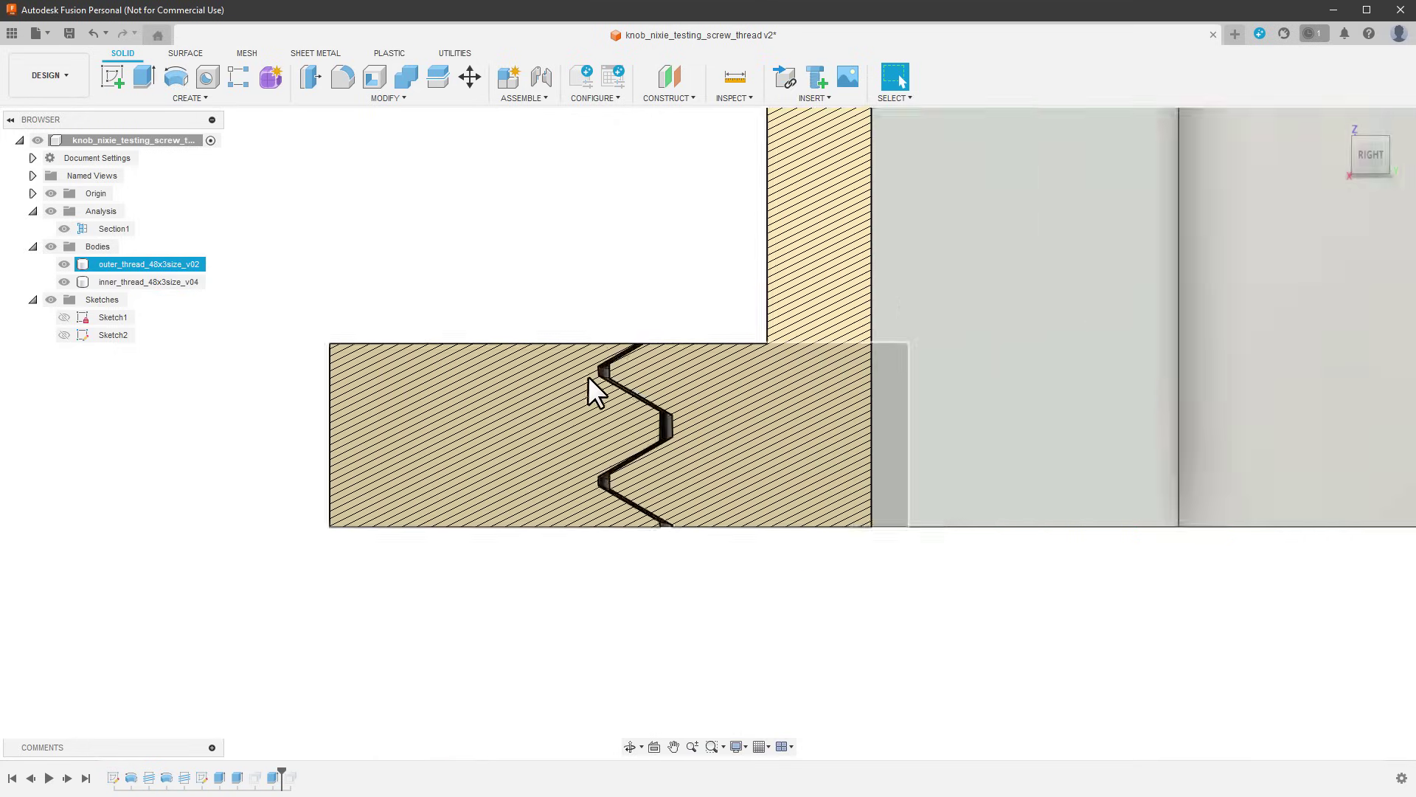
{"action": "key", "text": "ctrl+2"}
{"action": "mouse_move", "coordinate": [689, 286]}
{"action": "left_mouse_down"}
{"action": "mouse_move", "coordinate": [636, 362]}
{"action": "mouse_move", "coordinate": [708, 448]}
{"action": "mouse_move", "coordinate": [648, 538]}
{"action": "mouse_move", "coordinate": [721, 581]}
{"action": "mouse_move", "coordinate": [726, 622]}
{"action": "left_mouse_up"}
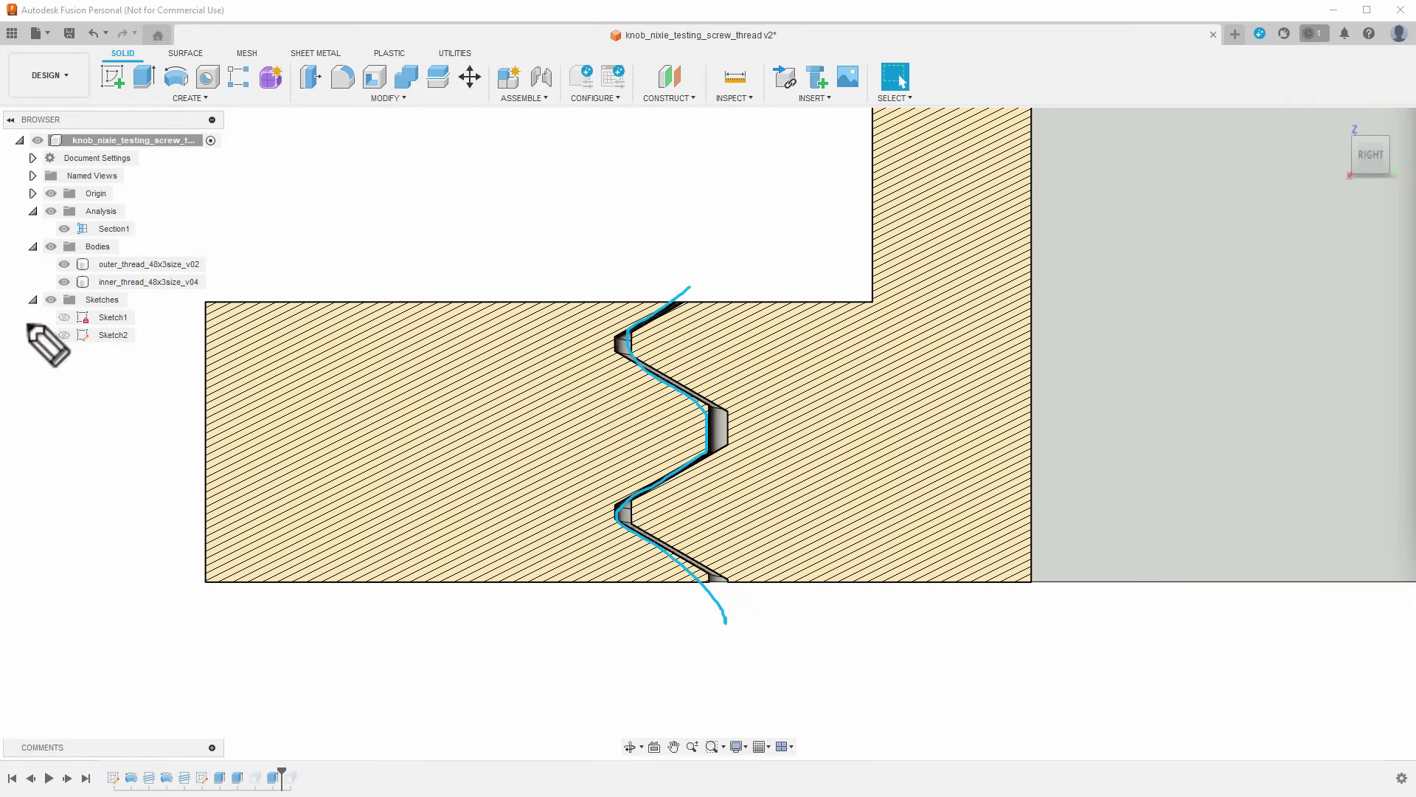
{"action": "key", "text": "Escape"}
{"action": "left_click", "coordinate": [385, 98]}
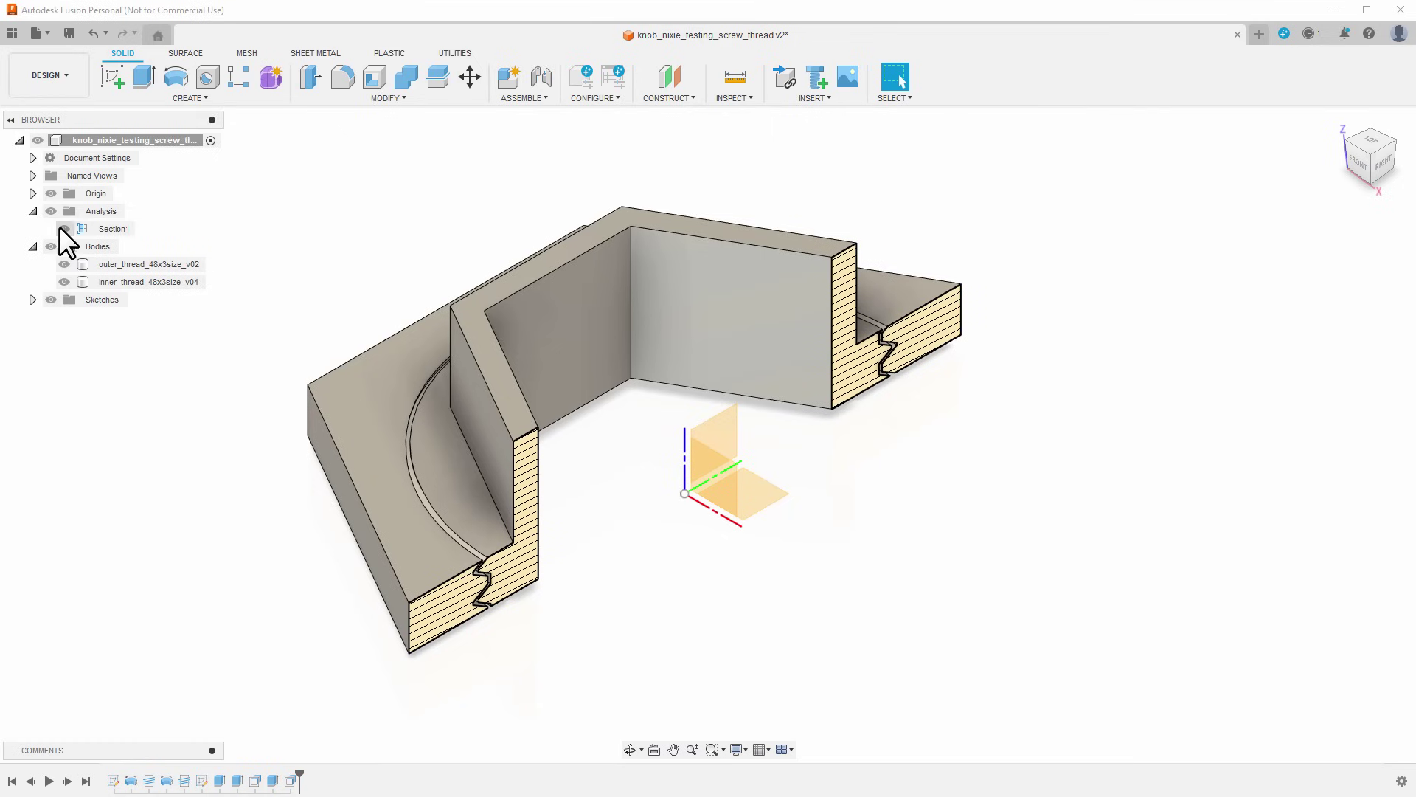
Hide the Section1 analysis, open the mesh export for the outer_thread_48x3size_v02 body, and close it without exporting.
{"action": "left_click", "coordinate": [64, 228]}
{"action": "left_click", "coordinate": [116, 262]}
{"action": "right_click", "coordinate": [116, 259]}
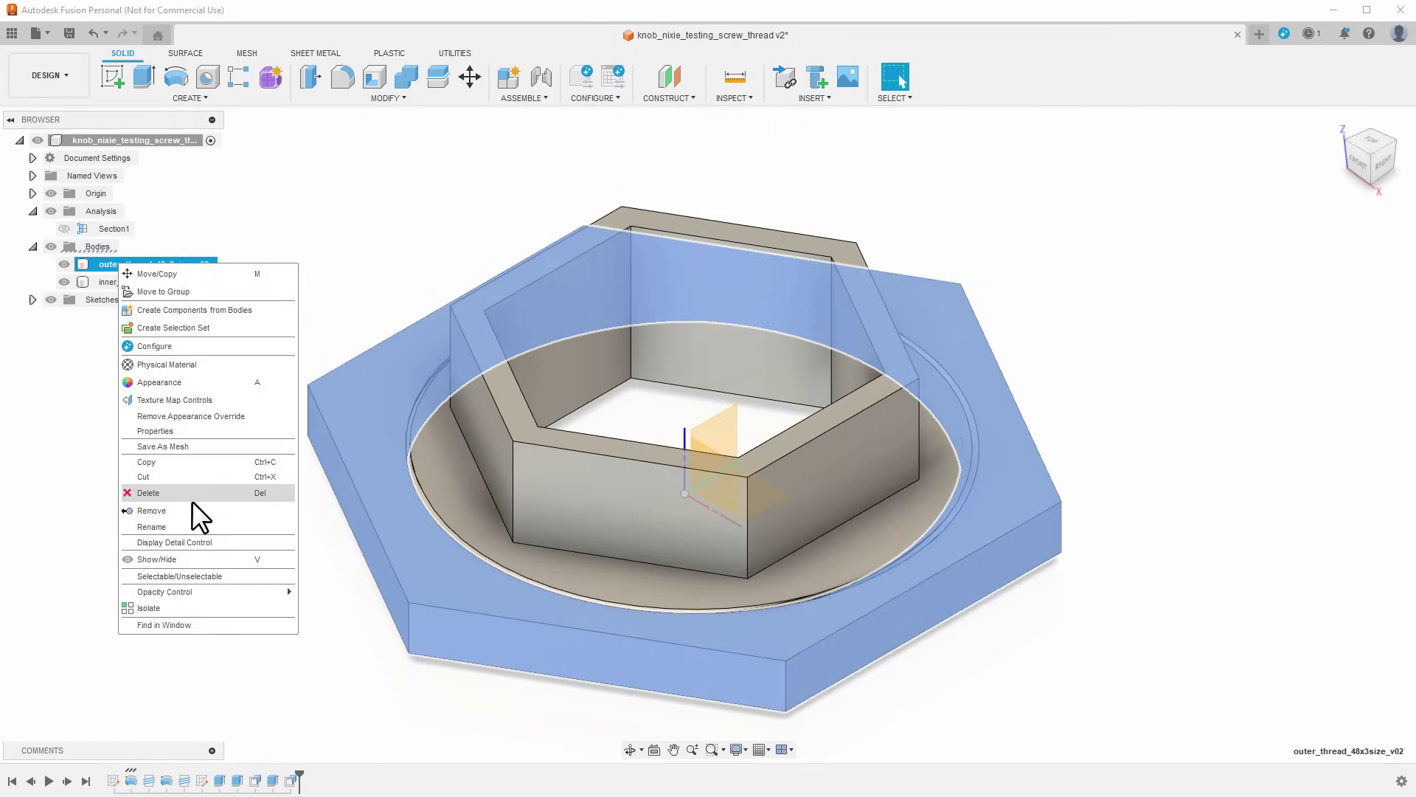
{"action": "left_click", "coordinate": [180, 446]}
{"action": "left_click_drag", "start_coordinate": [1299, 209], "coordinate": [1275, 210]}
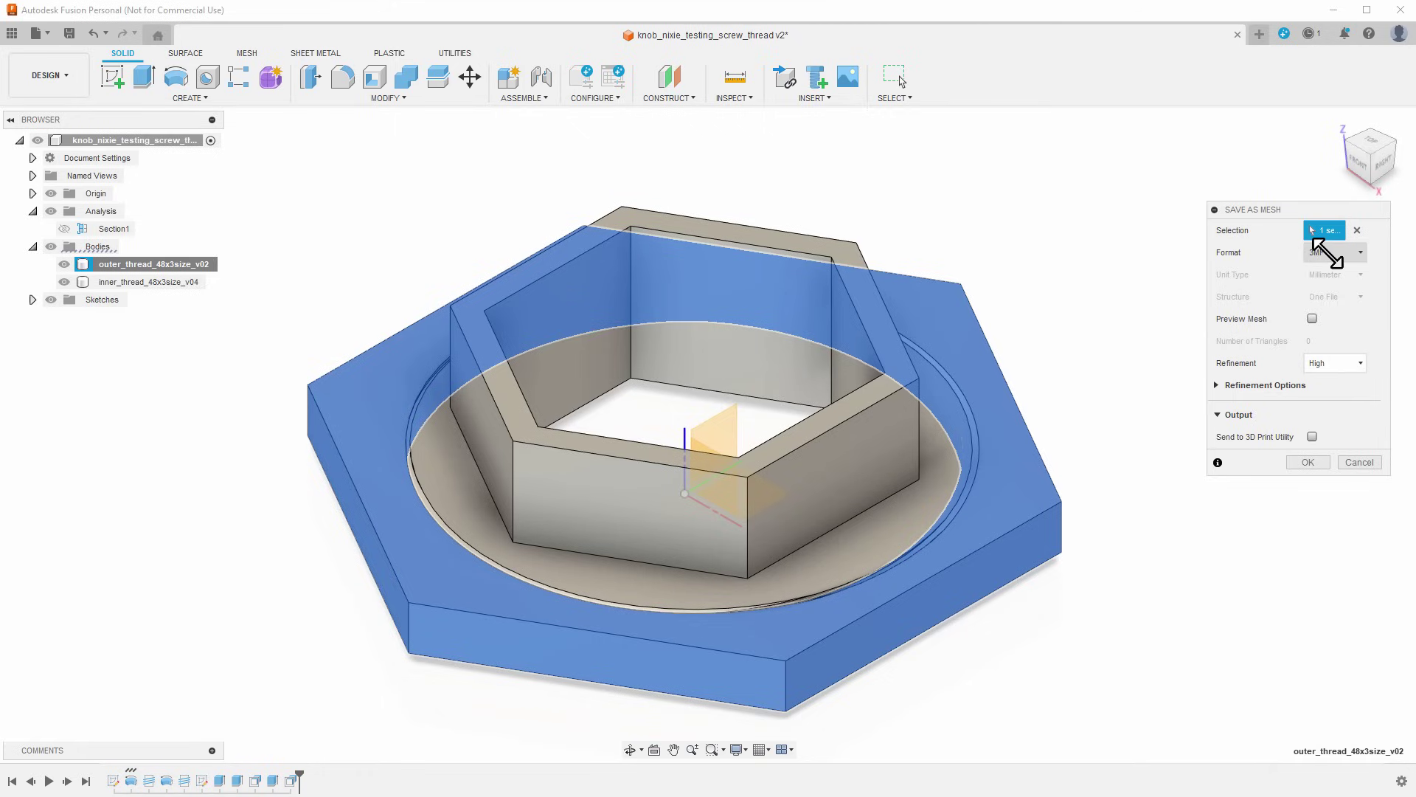
{"action": "key", "text": "Escape"}
Send the inner_thread_48x3size_v04 body as 3MF to Bambu Studio for 3D printing.
{"action": "left_click", "coordinate": [36, 33]}
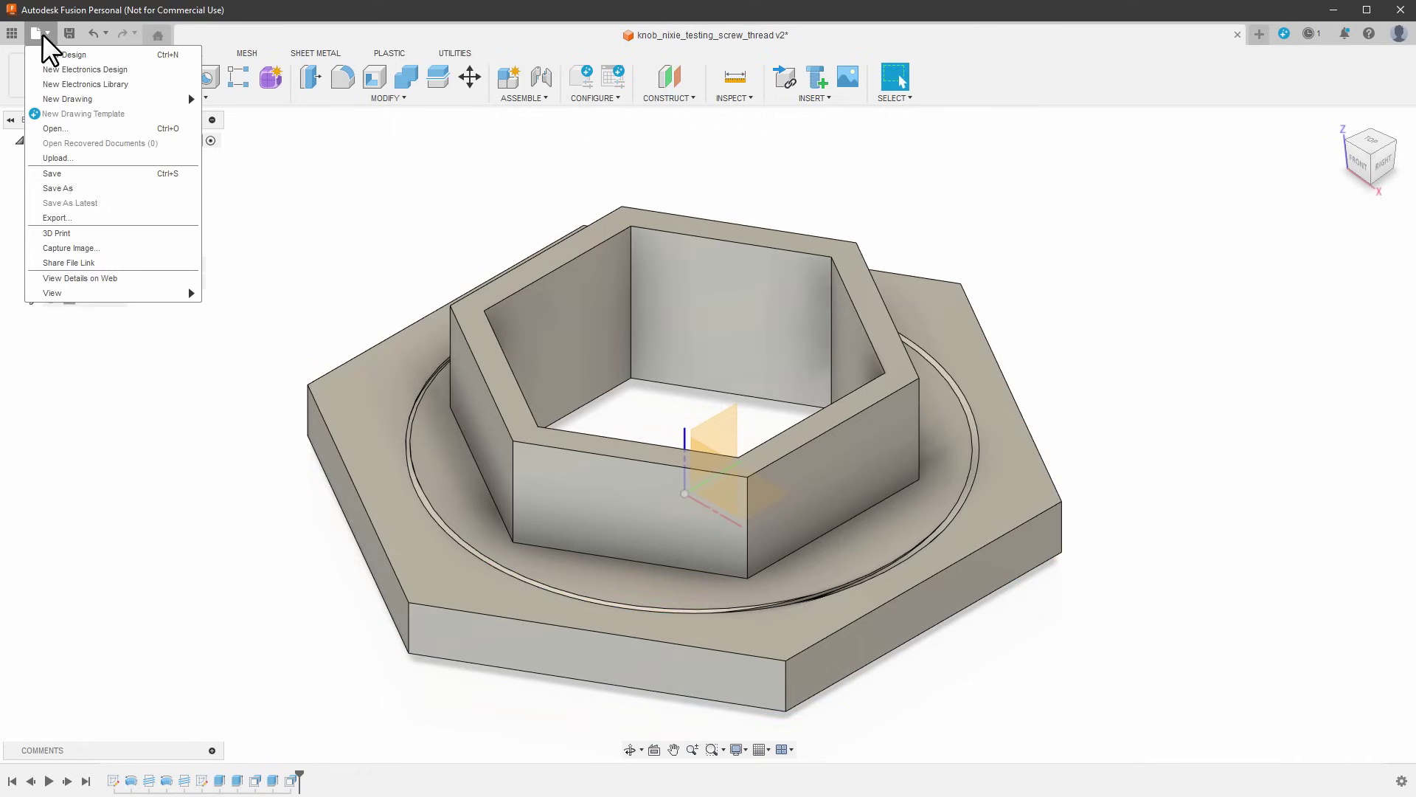
{"action": "left_click", "coordinate": [22, 232]}
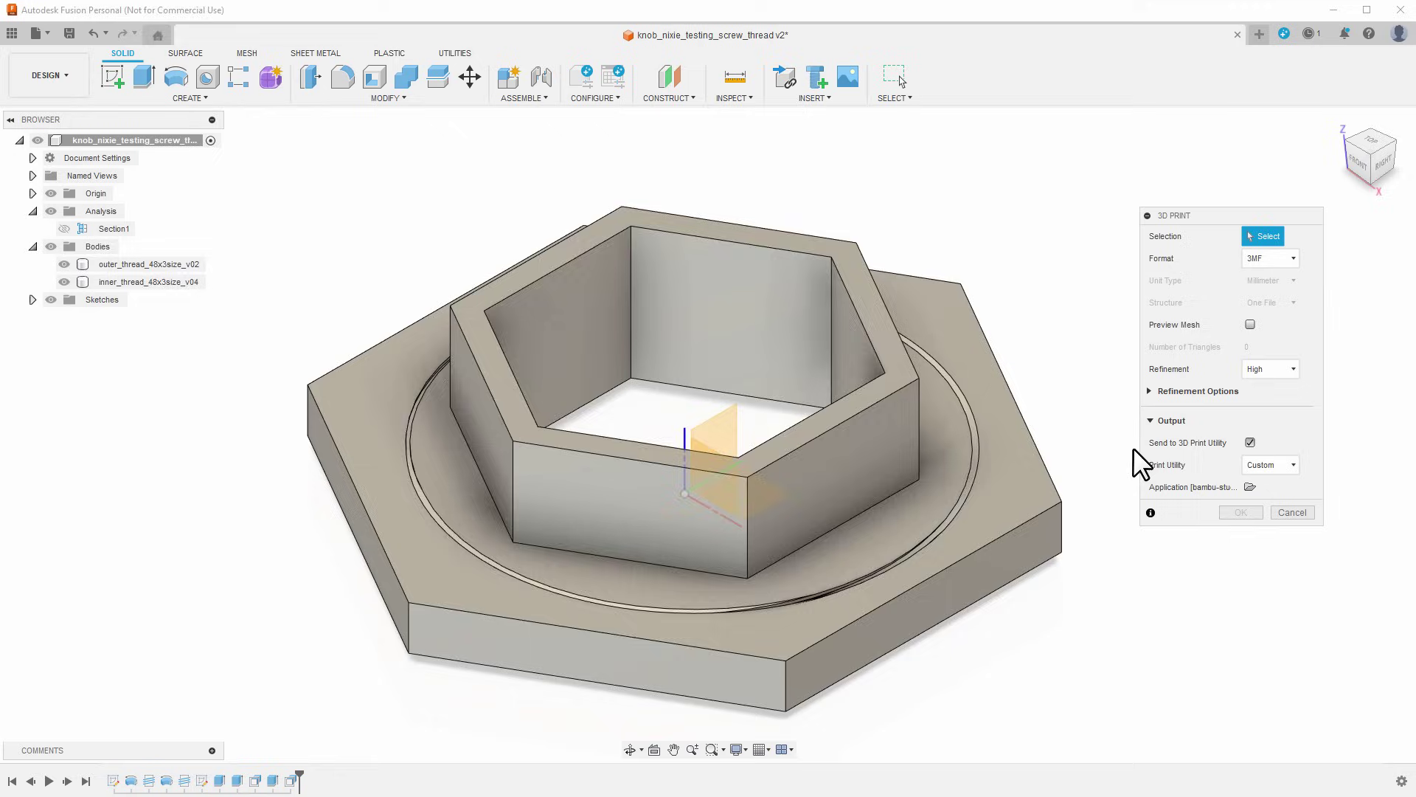
{"action": "left_click", "coordinate": [911, 443]}
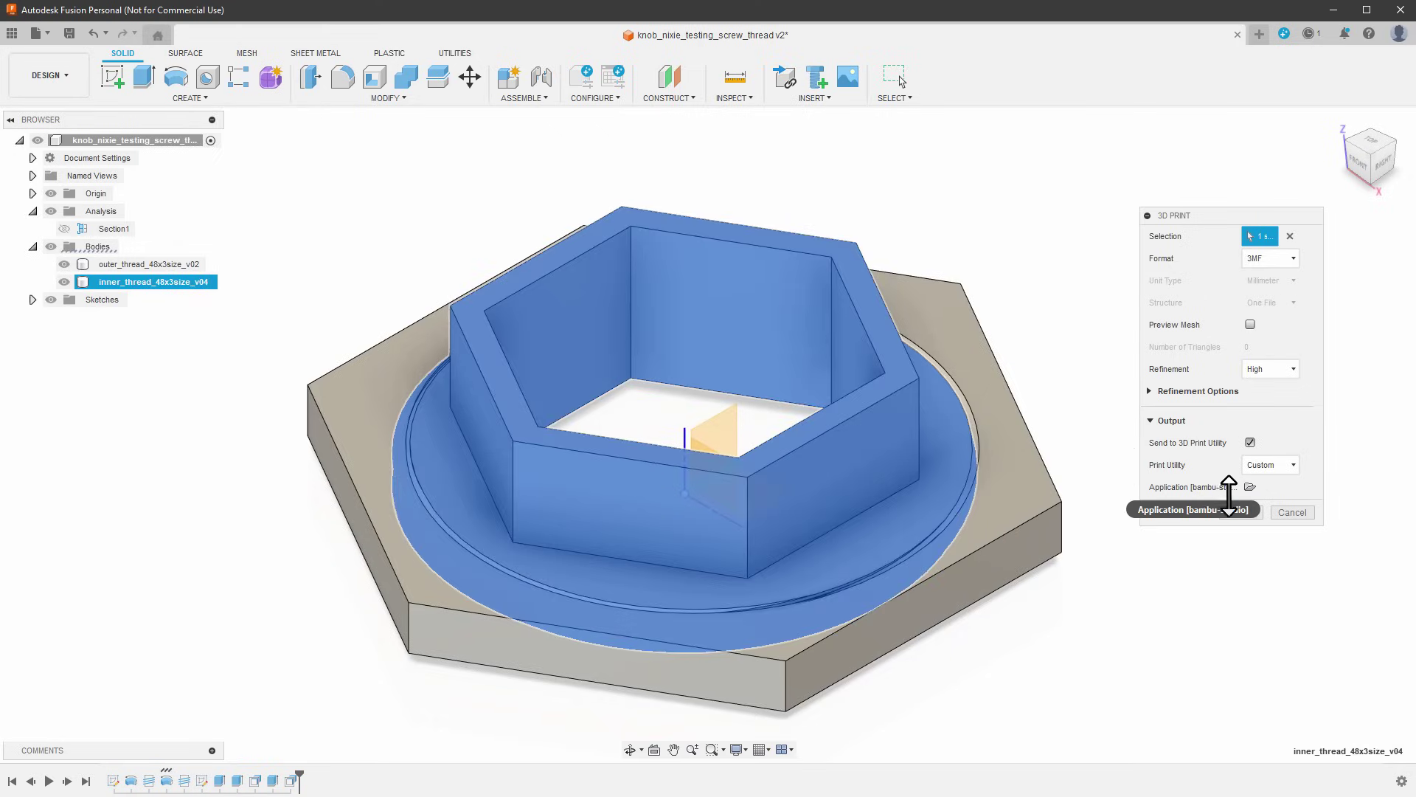
{"action": "left_click", "coordinate": [1241, 512]}
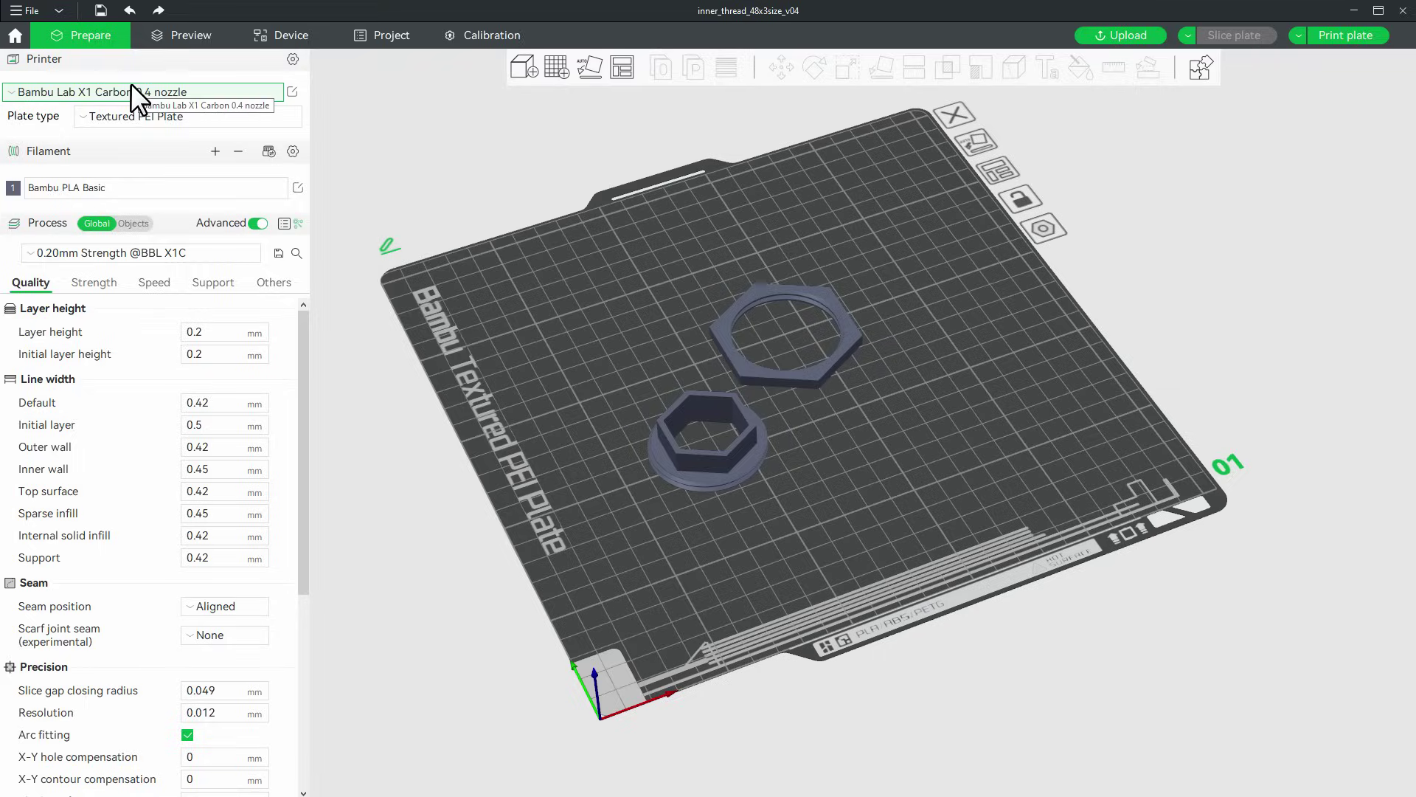
In Bambu Studio, choose the Bambu Lab X1 Carbon 0.4 nozzle printer preset.
{"action": "left_click", "coordinate": [130, 85]}
{"action": "mouse_move", "coordinate": [33, 218]}
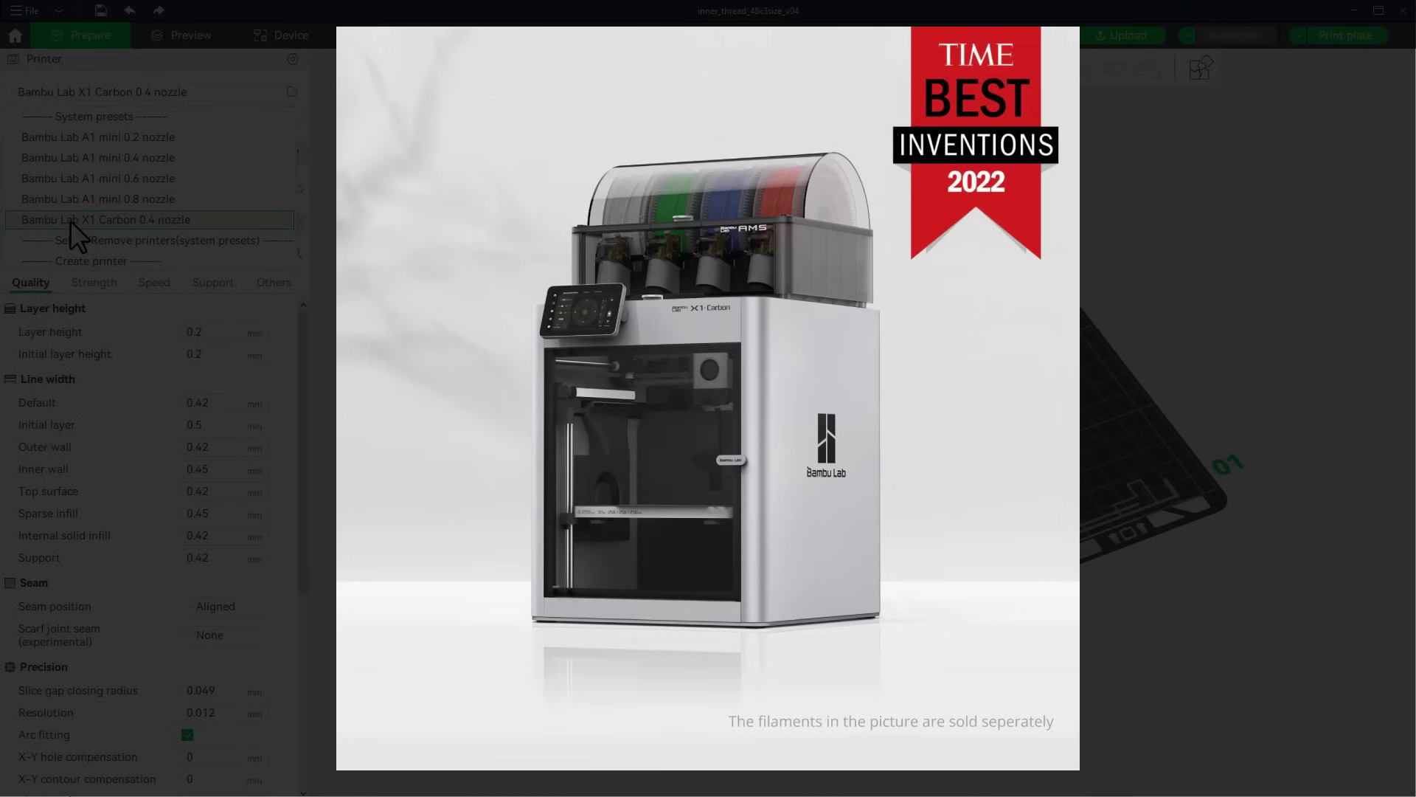
{"action": "left_click", "coordinate": [110, 222]}
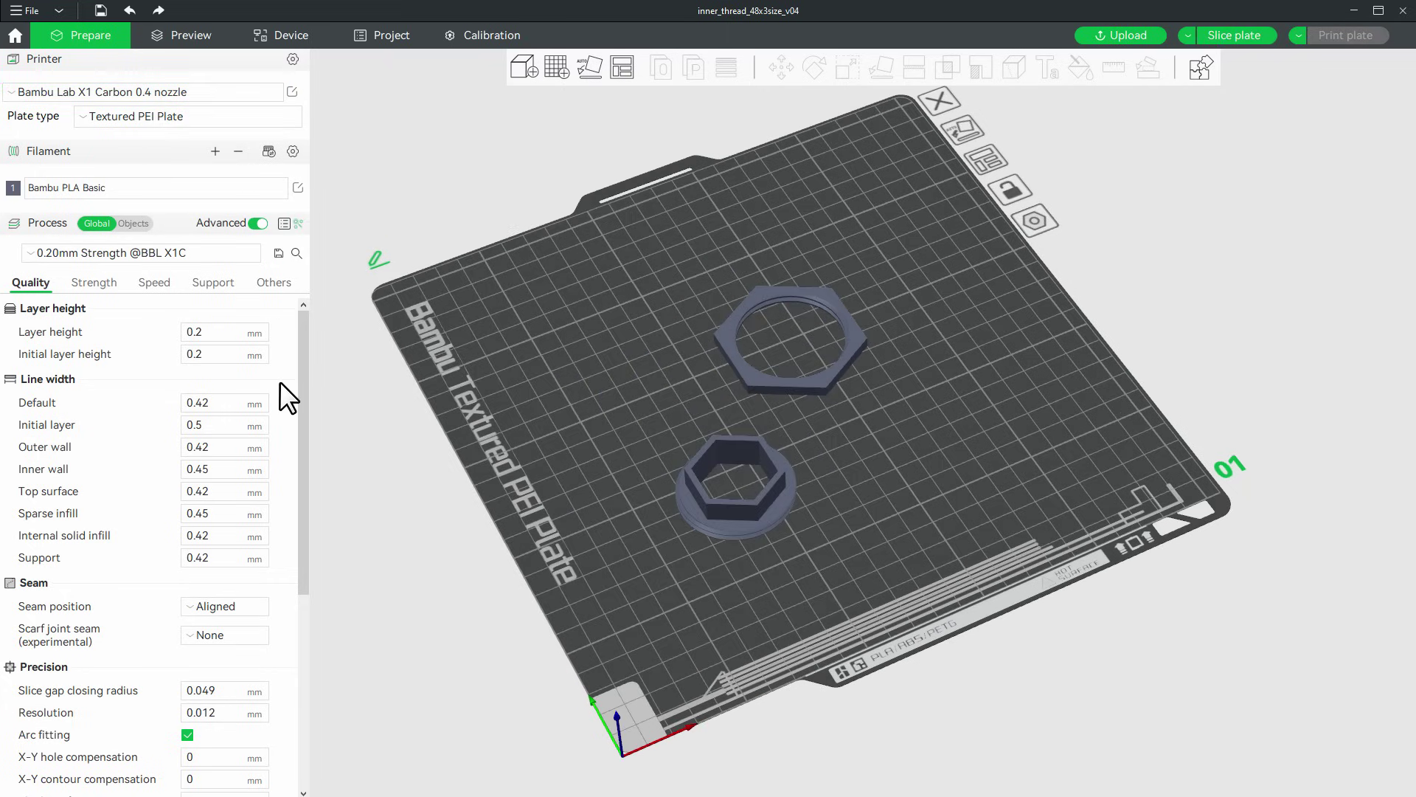
Slice the plate holding both threaded parts and preview the layers from 75 down to 1 and back up.
{"action": "scroll", "coordinate": [280, 380], "scroll_direction": "down", "scroll_amount": 3}
{"action": "scroll", "coordinate": [280, 380], "scroll_direction": "down", "scroll_amount": 2}
{"action": "scroll", "coordinate": [278, 383], "scroll_direction": "up", "scroll_amount": 5}
{"action": "left_click", "coordinate": [1228, 37]}
{"action": "scroll", "coordinate": [863, 420], "scroll_direction": "up", "scroll_amount": 5}
{"action": "scroll", "coordinate": [866, 415], "scroll_direction": "up", "scroll_amount": 3}
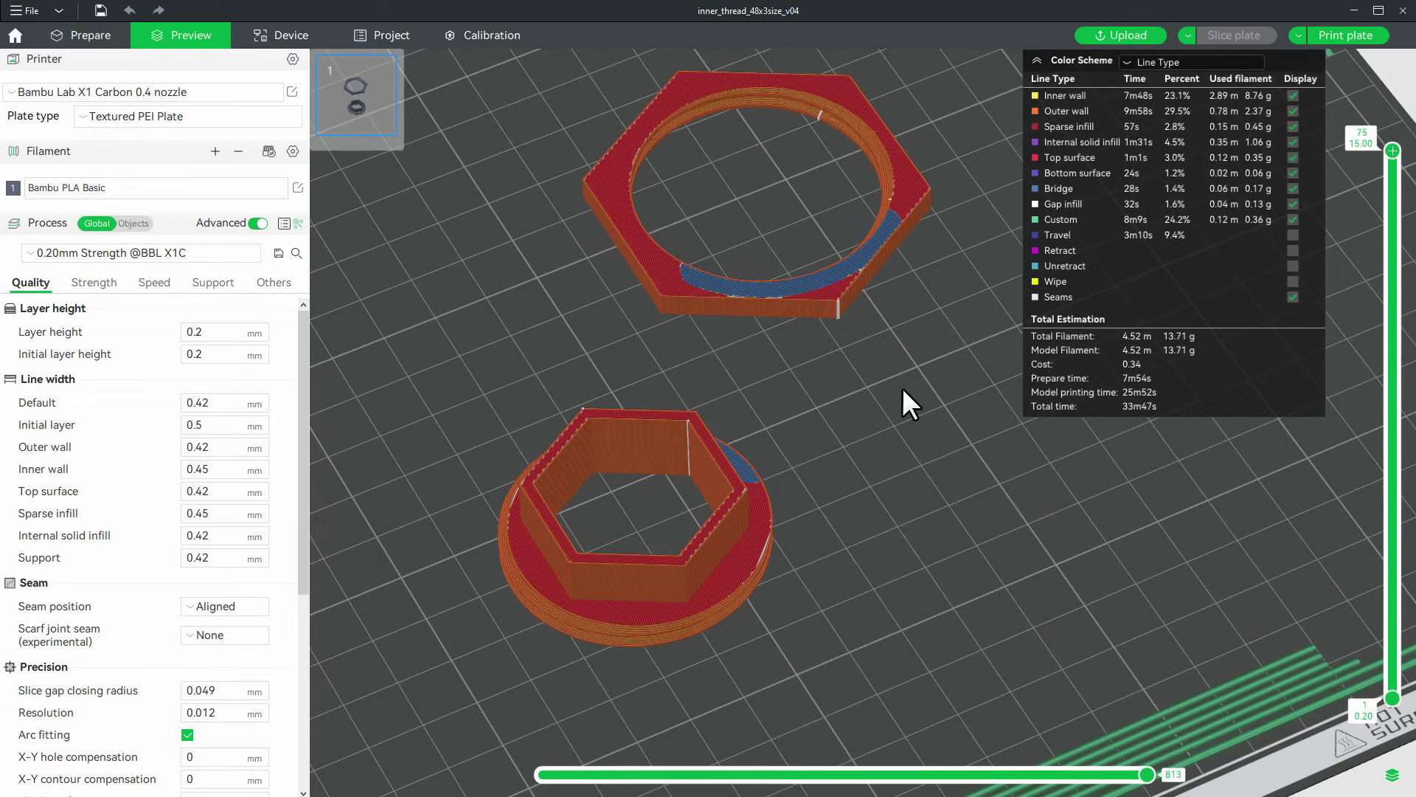
{"action": "left_click_drag", "start_coordinate": [1391, 152], "coordinate": [1406, 727]}
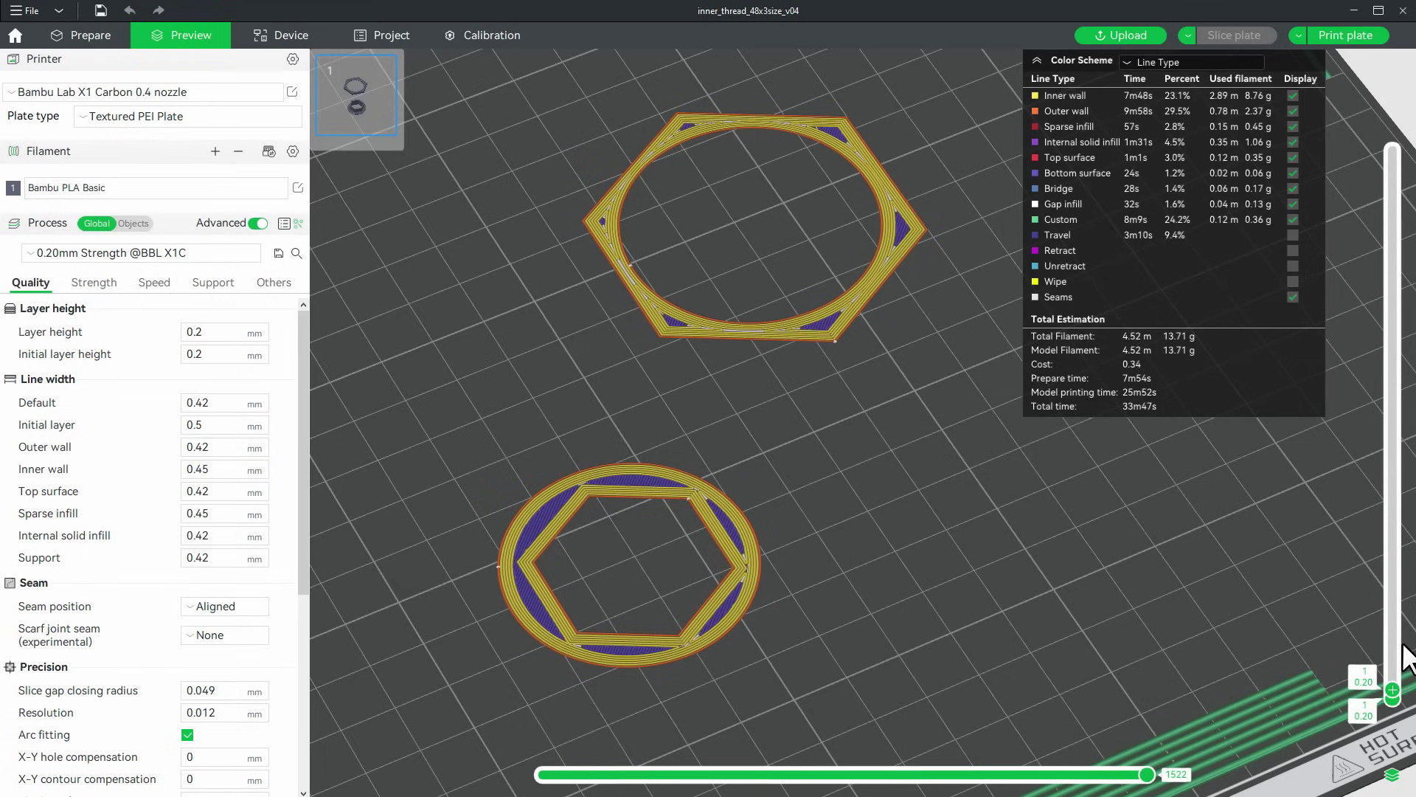
{"action": "left_click_drag", "start_coordinate": [1406, 657], "coordinate": [1394, 151]}
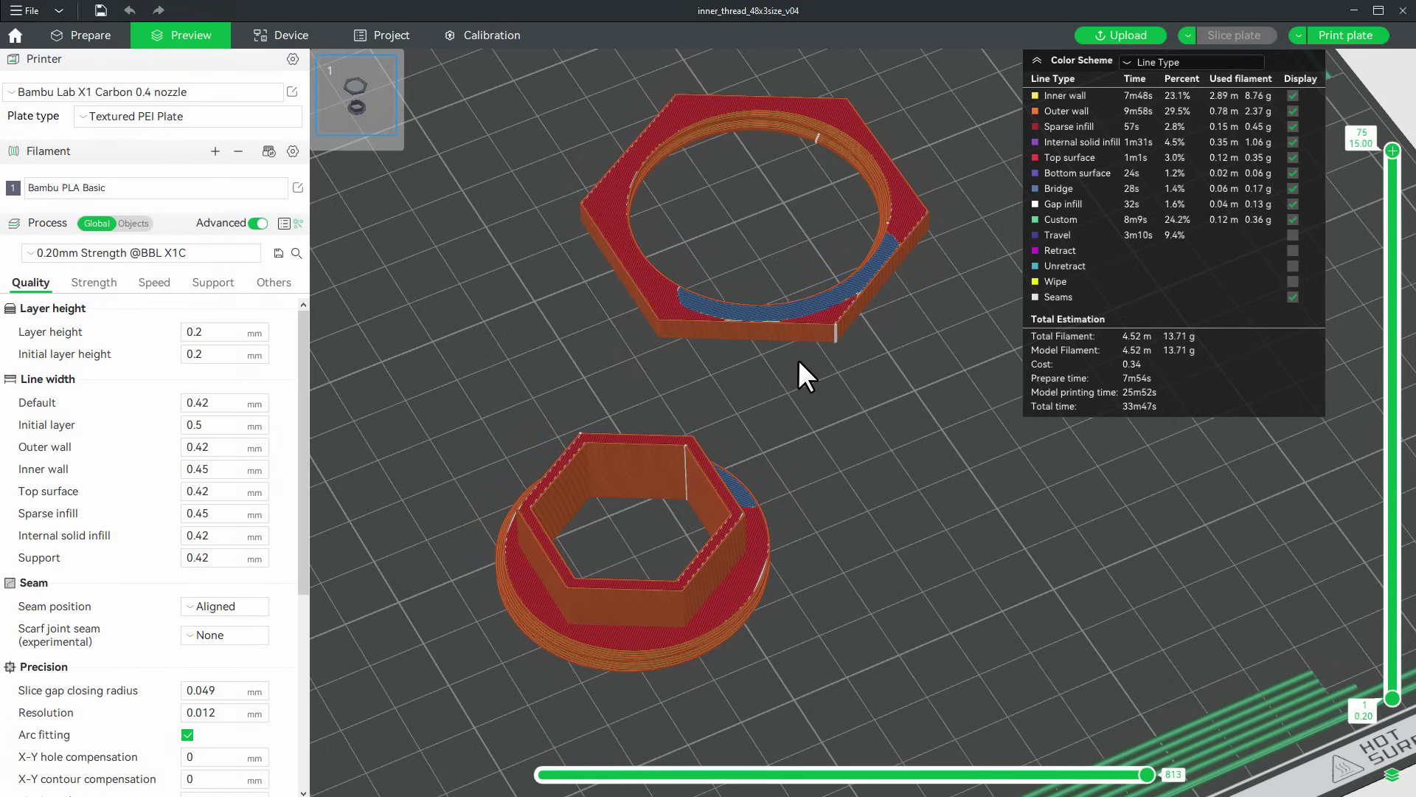
Send the sliced plate to the printer with Timelapse recording enabled.
{"action": "left_click", "coordinate": [1338, 36]}
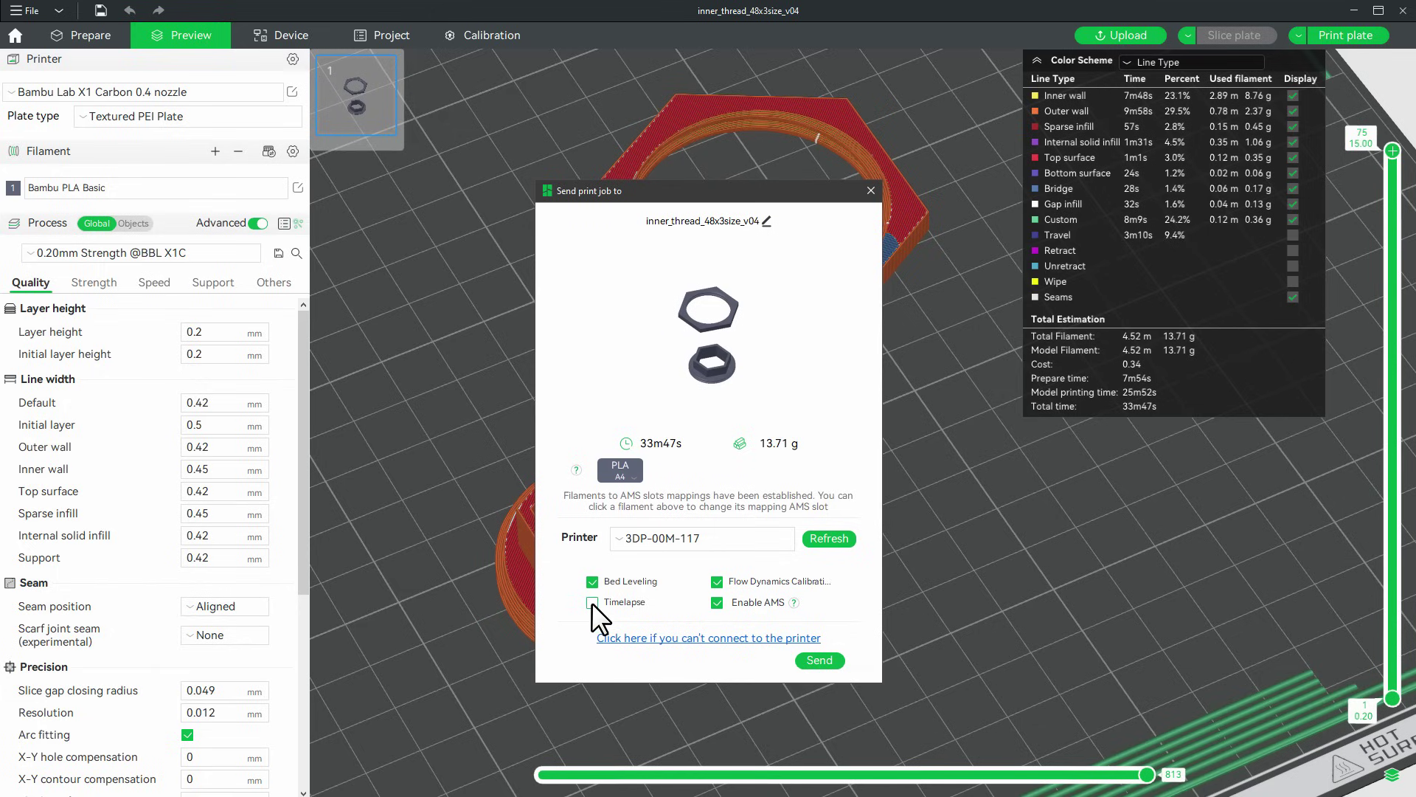
{"action": "left_click", "coordinate": [591, 602]}
{"action": "left_click", "coordinate": [820, 658]}
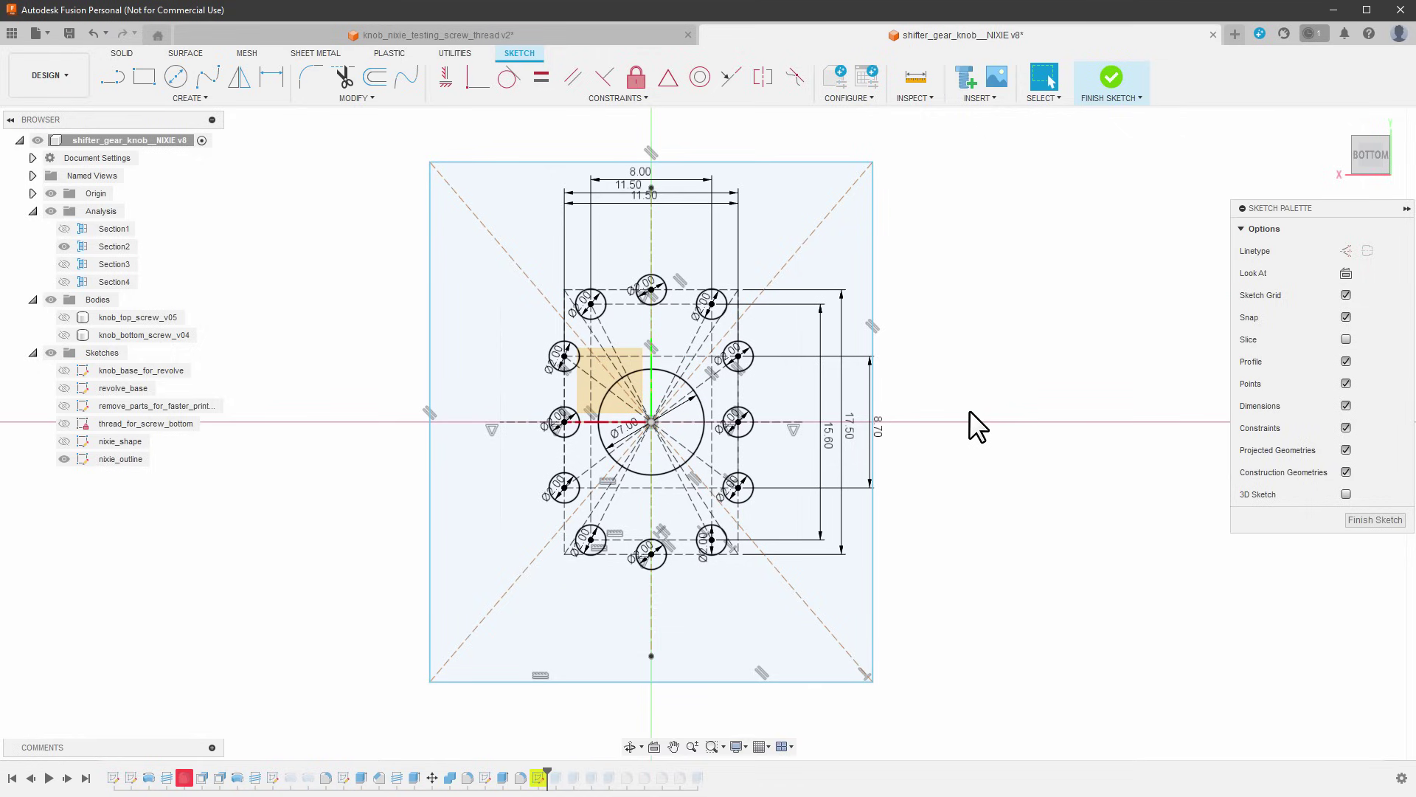
Compare the nixie_outline sketch with the tube drawing nixie_in12a_size.jpg in IrfanView, and finish the sketch in Fusion.
{"action": "key", "text": "alt+Tab"}
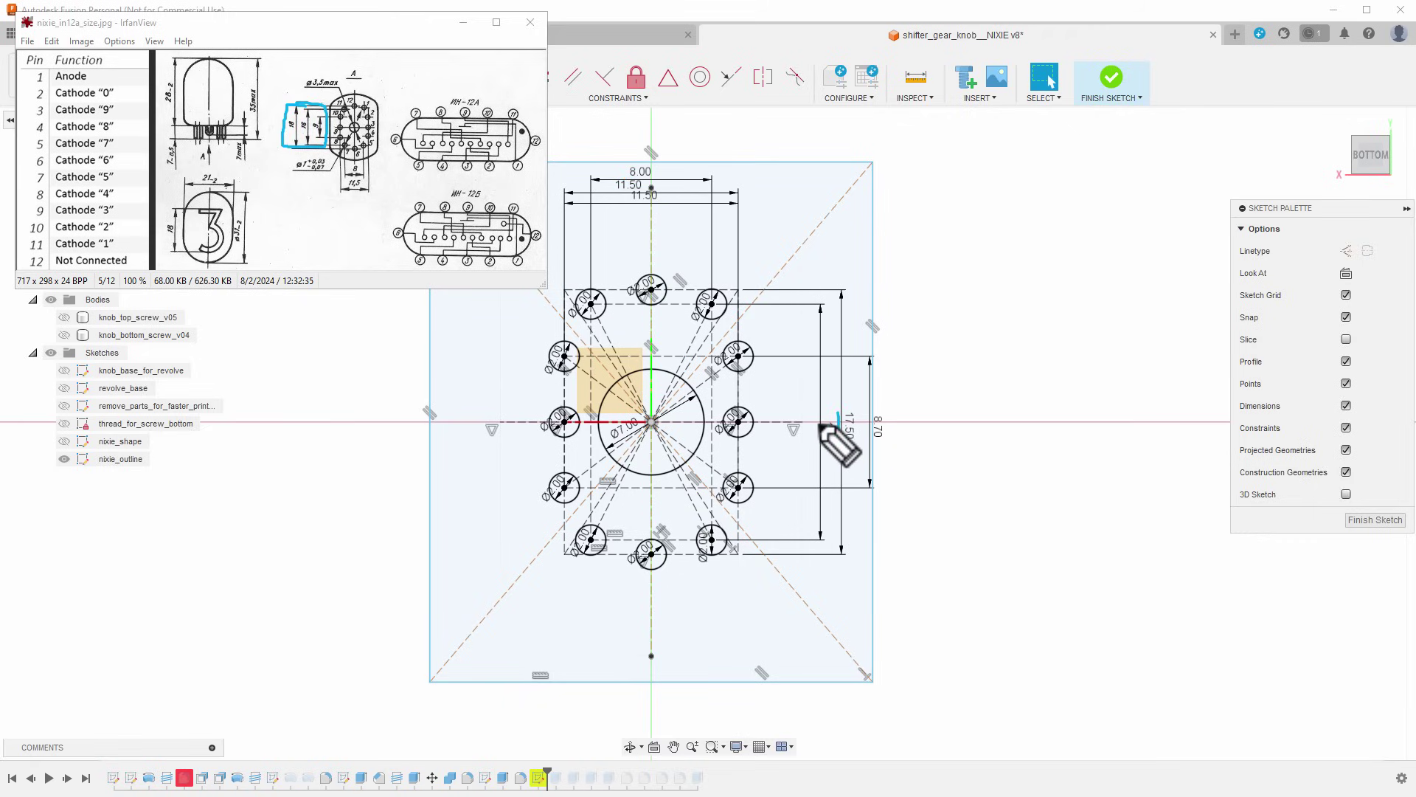
{"action": "left_click", "coordinate": [1112, 83]}
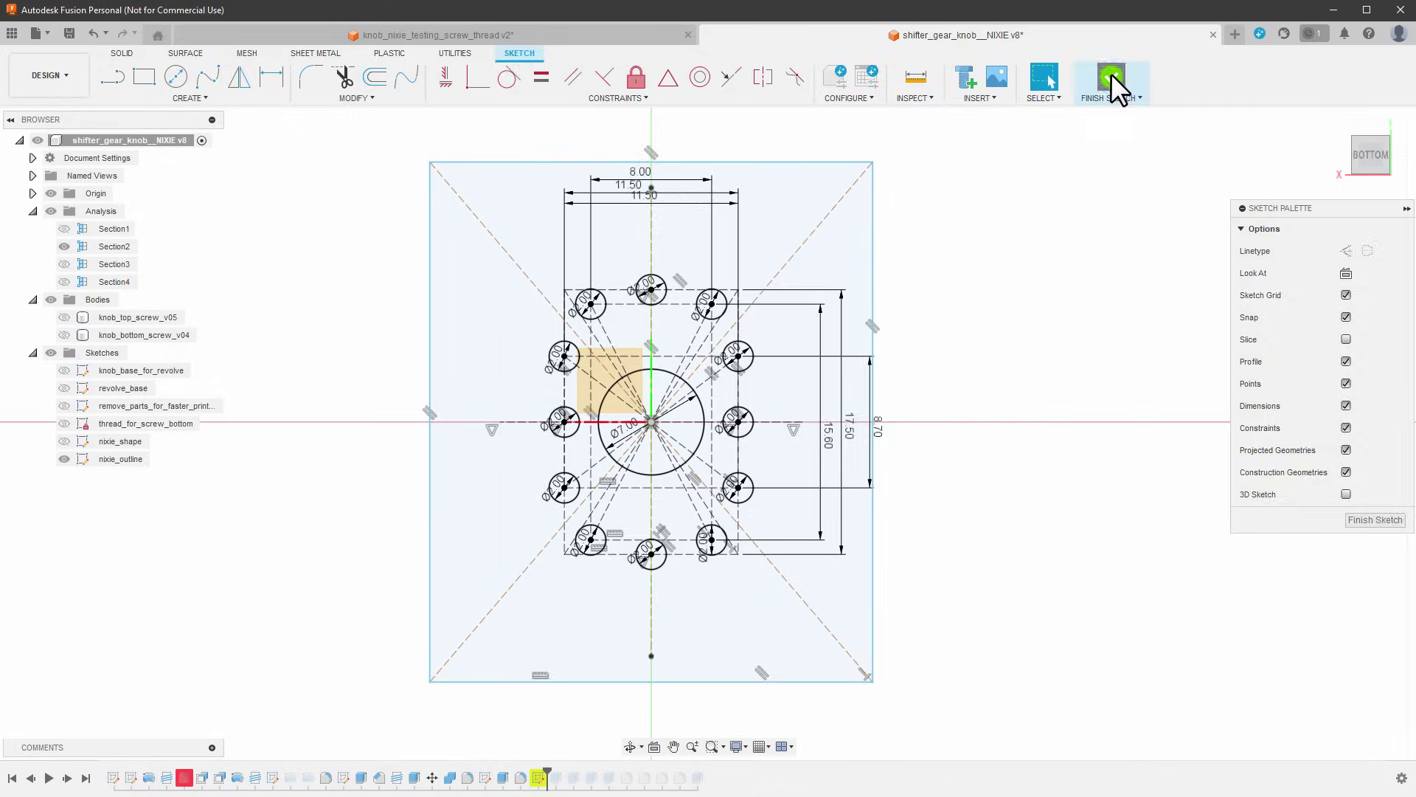
{"action": "left_click", "coordinate": [1112, 79]}
Show the nixie_shape sketch instead of nixie_outline and open it to review its dimensions, finishing it unchanged.
{"action": "left_click", "coordinate": [64, 459]}
{"action": "left_click", "coordinate": [64, 441]}
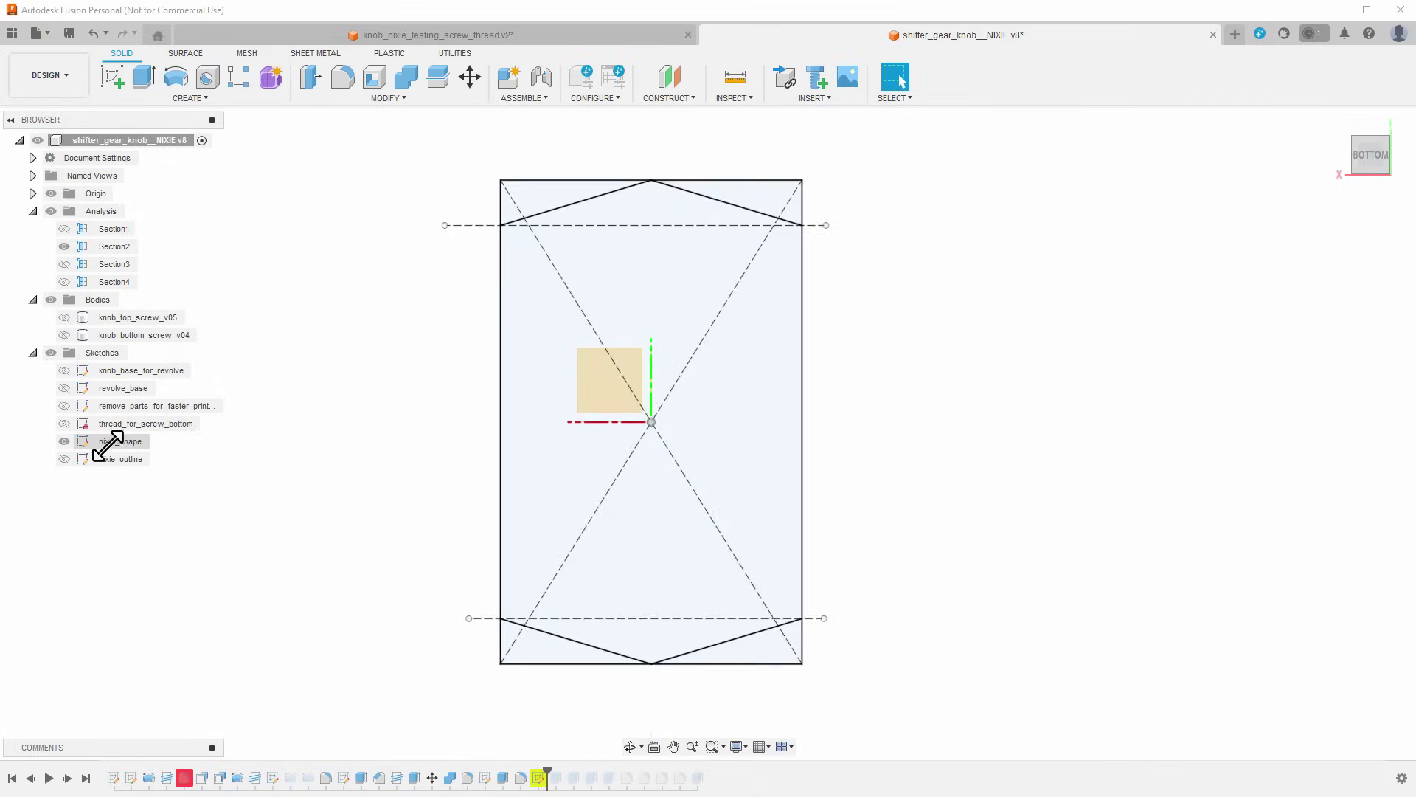
{"action": "left_click", "coordinate": [111, 441]}
{"action": "left_click", "coordinate": [943, 391]}
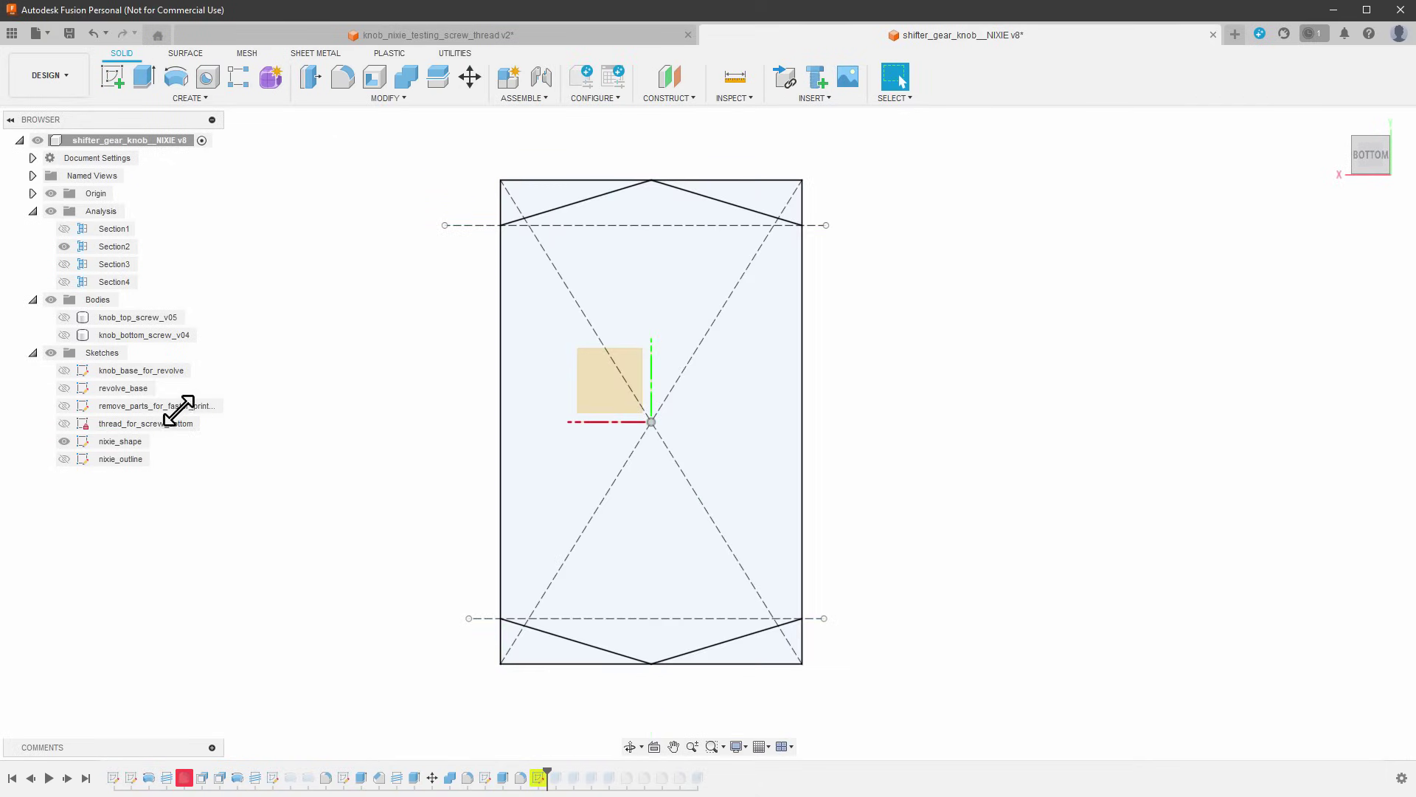
{"action": "double_click", "coordinate": [88, 443]}
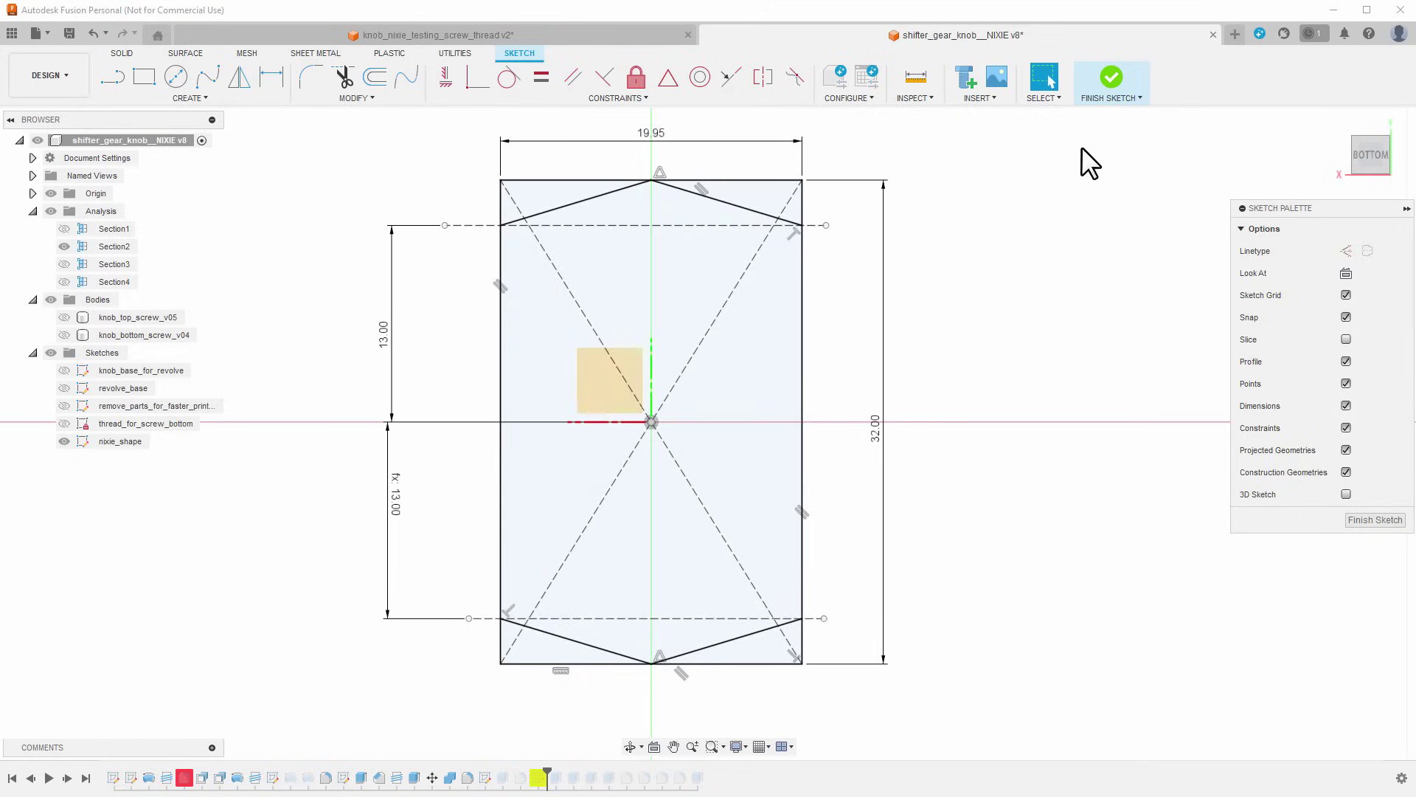
{"action": "left_click", "coordinate": [1111, 76]}
Advance the timeline past the extrusions that form the nixie_outline_v3 block, its tube cavity and pin holes.
{"action": "left_click_drag", "start_coordinate": [1382, 177], "coordinate": [1361, 147]}
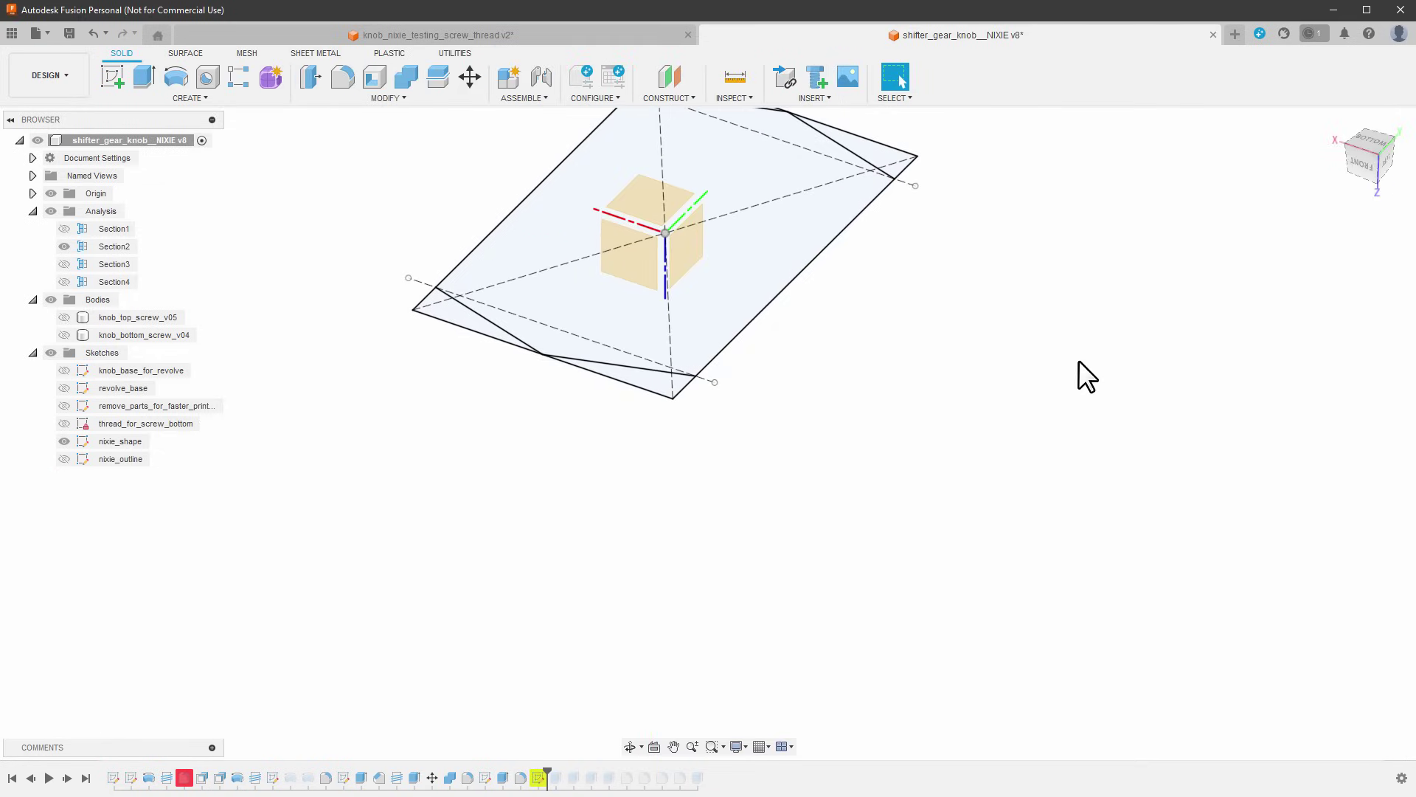
{"action": "left_click", "coordinate": [67, 777]}
{"action": "left_click", "coordinate": [67, 777]}
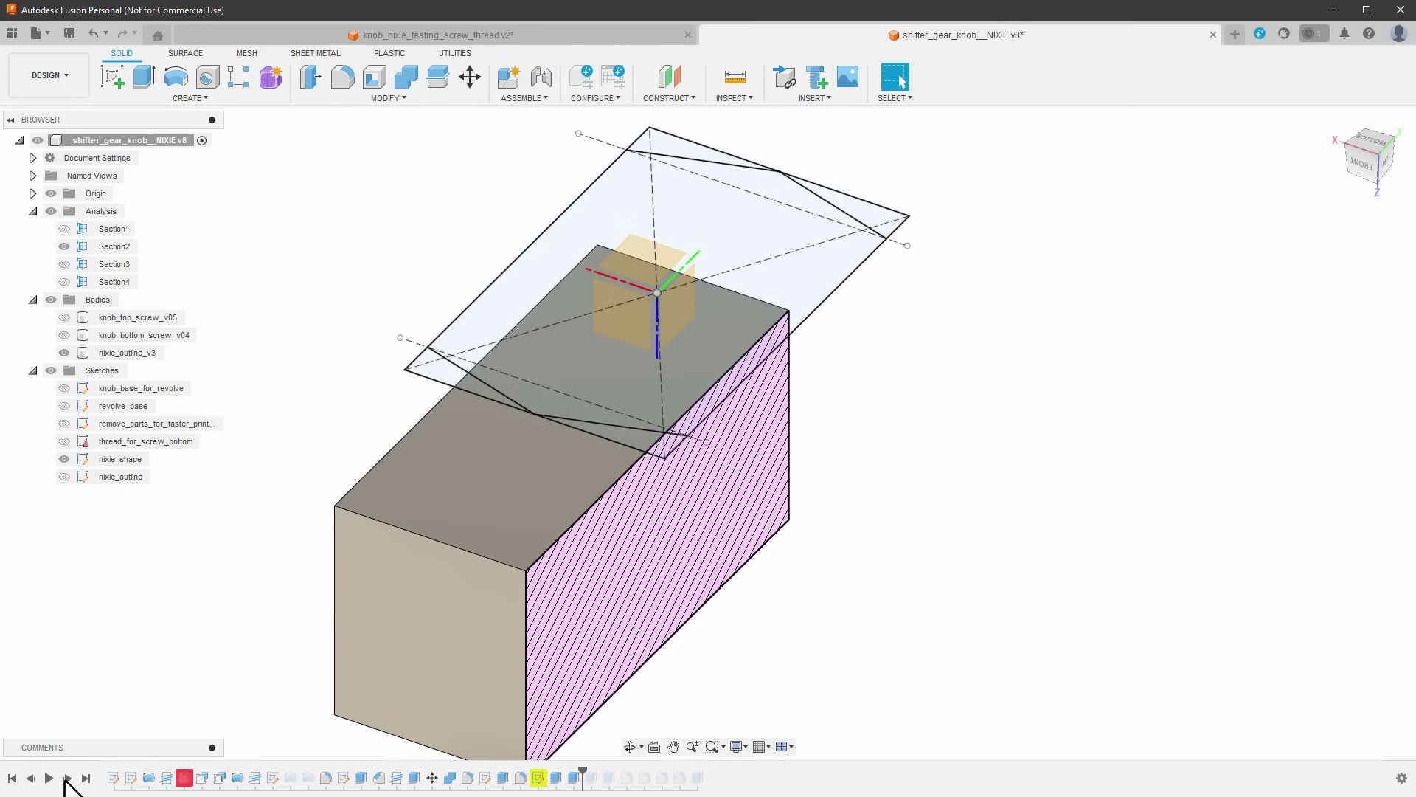
{"action": "left_click", "coordinate": [67, 778]}
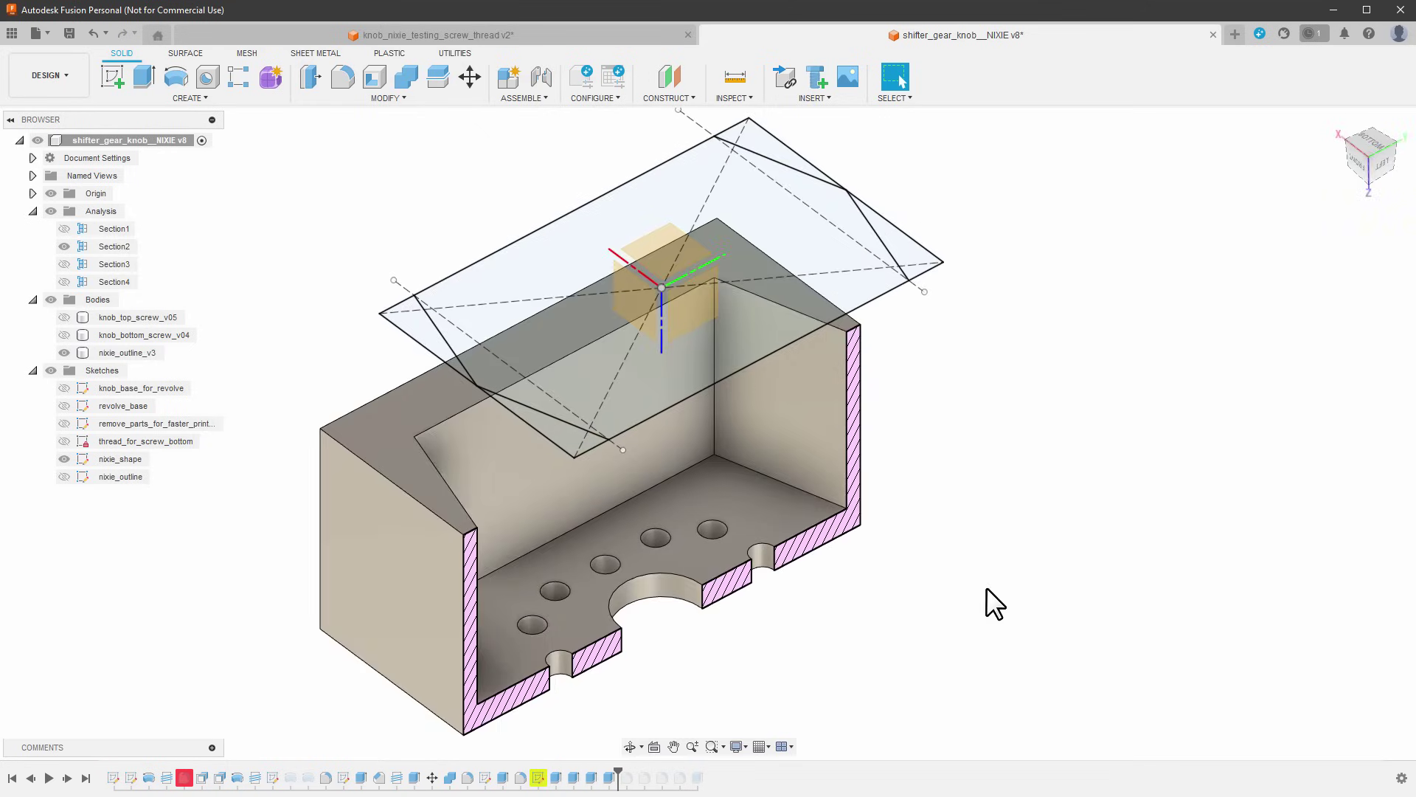
Toggle the Section2 analysis off and on to examine the nixie_outline_v3 body's cavity and floor holes.
{"action": "left_click_drag", "start_coordinate": [989, 600], "coordinate": [995, 485]}
{"action": "left_click", "coordinate": [65, 246]}
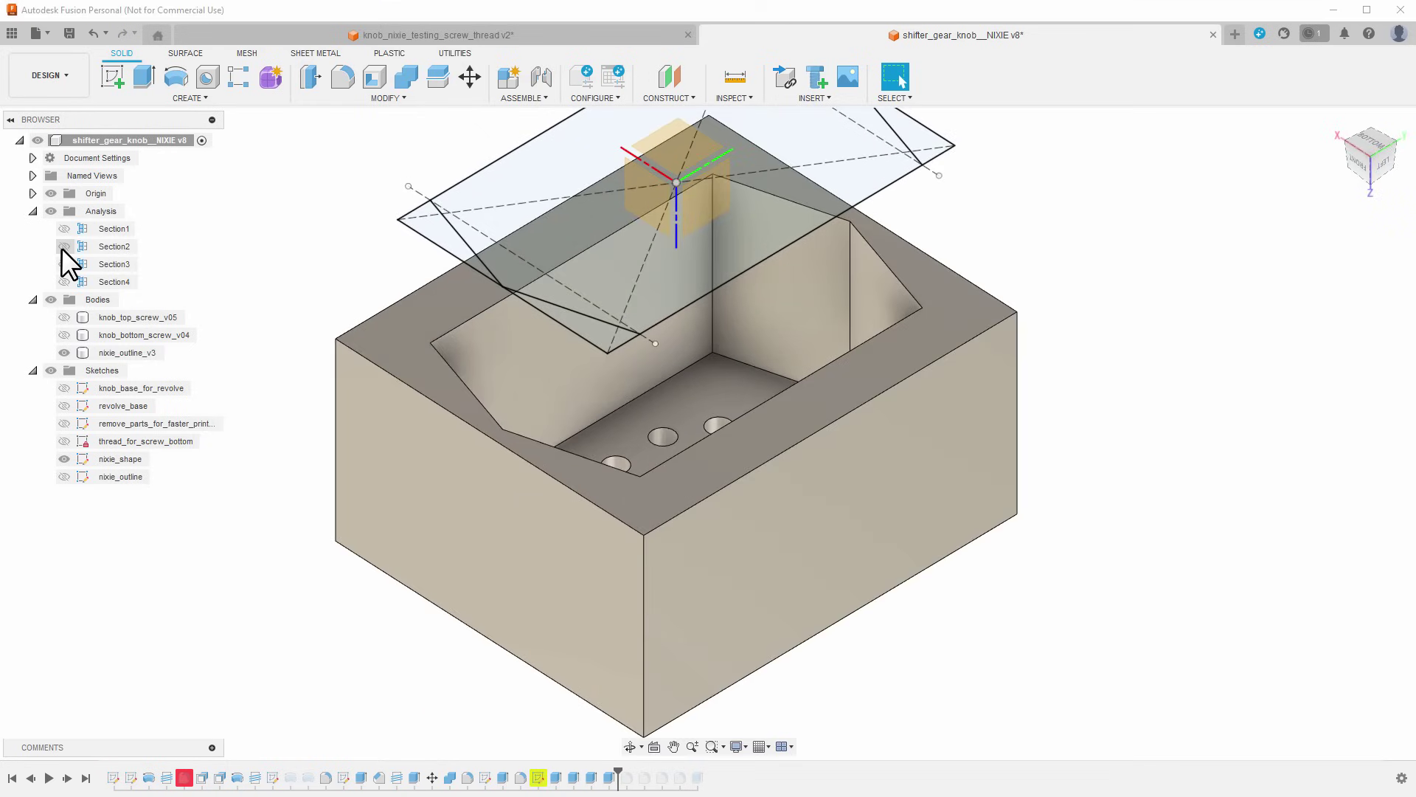
{"action": "left_click", "coordinate": [63, 247]}
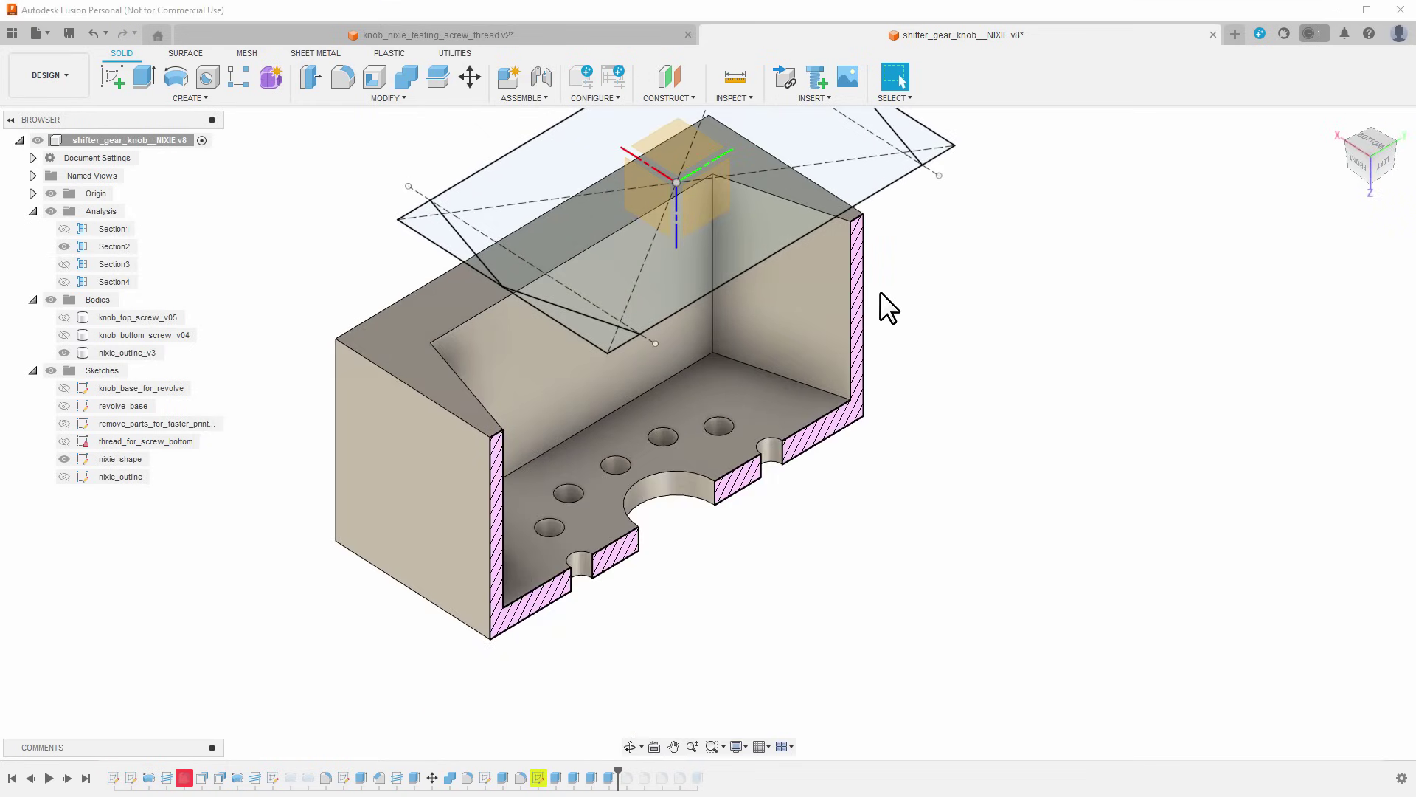
{"action": "left_click", "coordinate": [725, 329]}
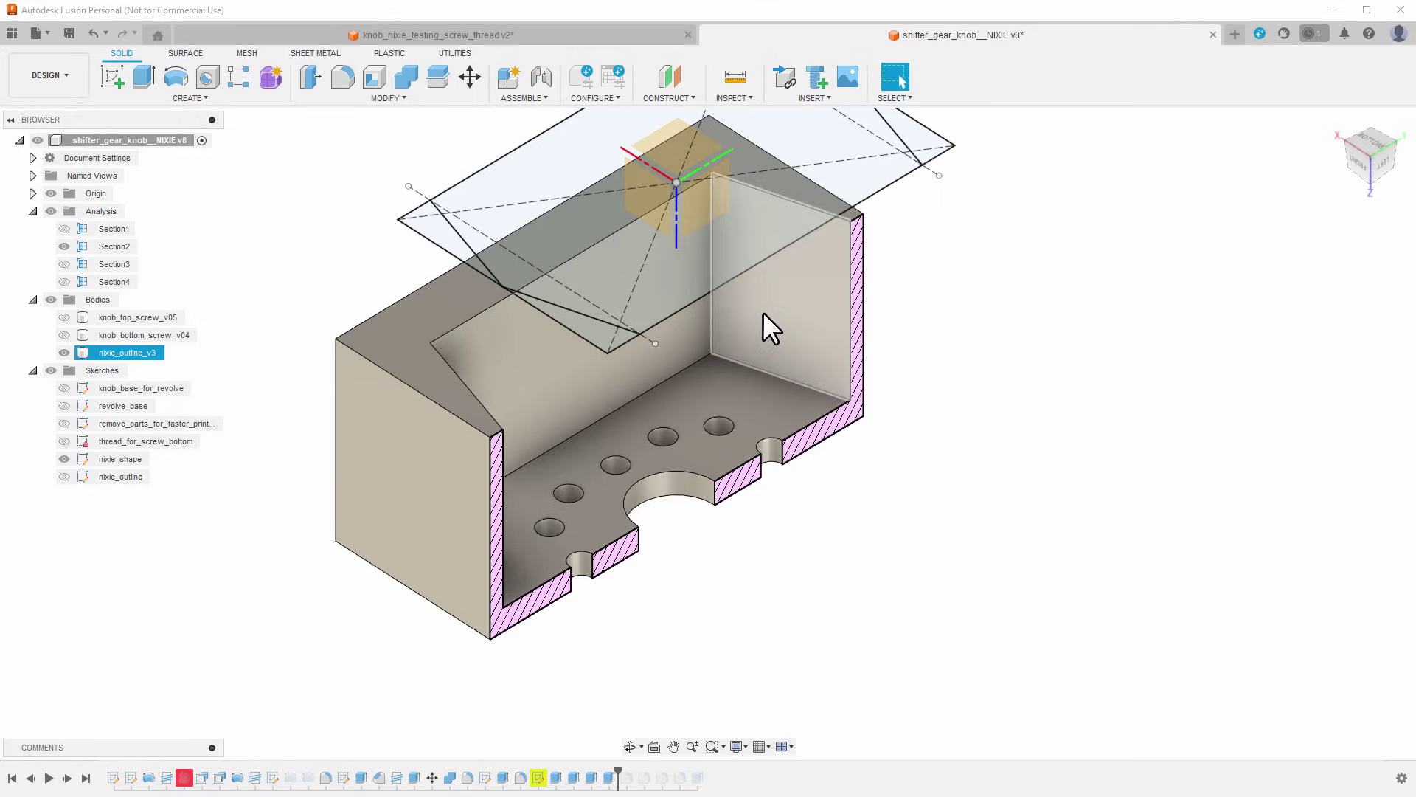
Try a tangency weight of 2.00 on the 8 mm chord-length fillet of the cavity's six inner edges.
{"action": "double_click", "coordinate": [628, 776]}
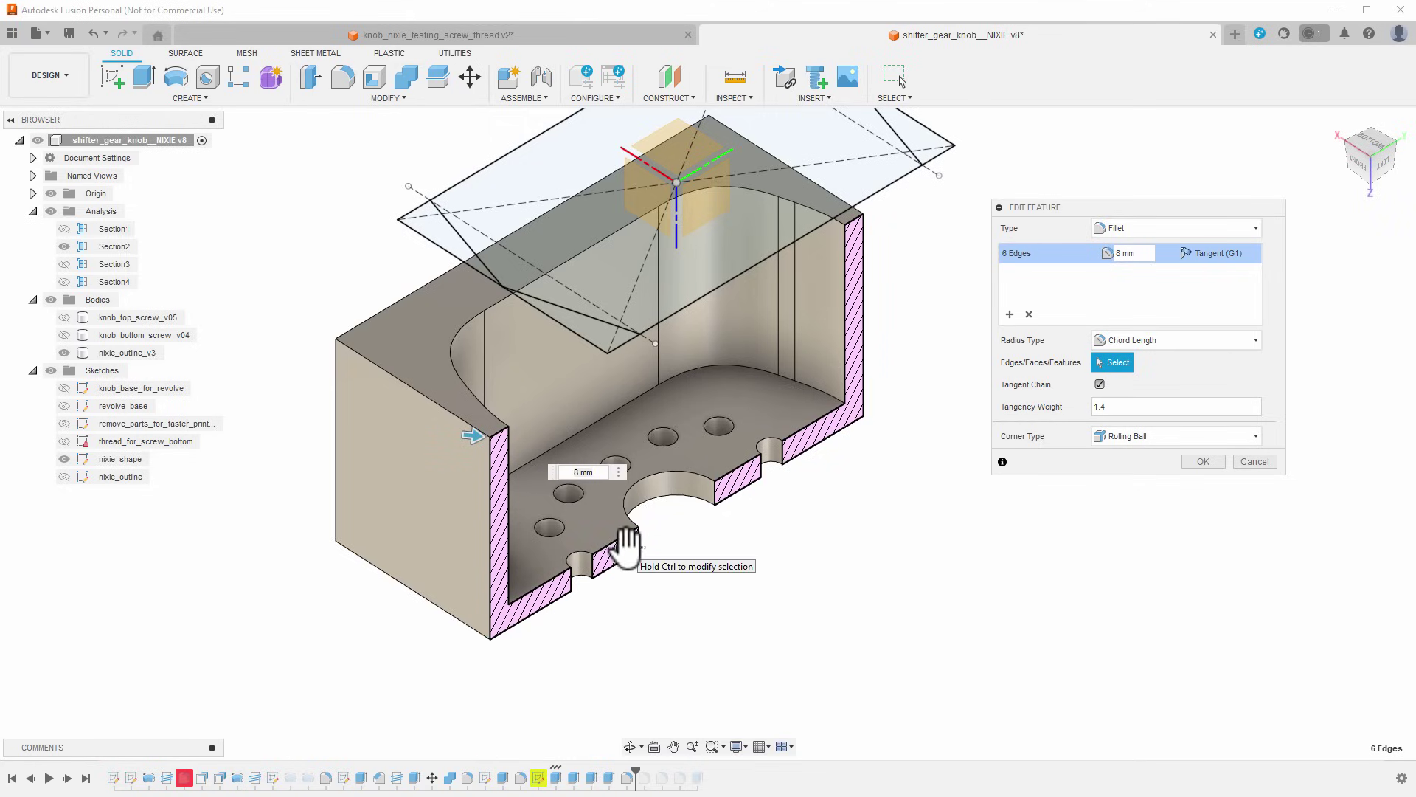
{"action": "left_click_drag", "start_coordinate": [627, 546], "coordinate": [568, 534]}
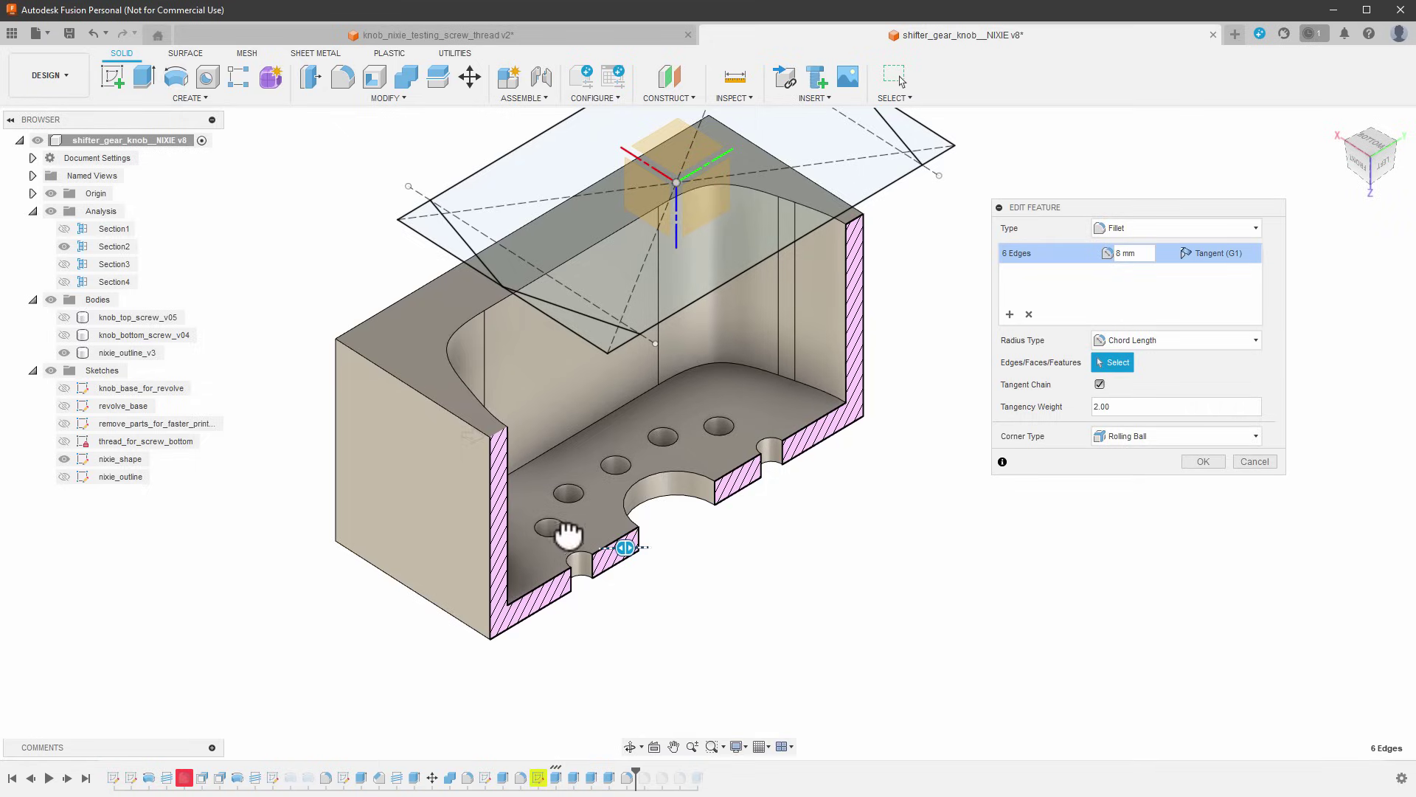
{"action": "key", "text": "Return"}
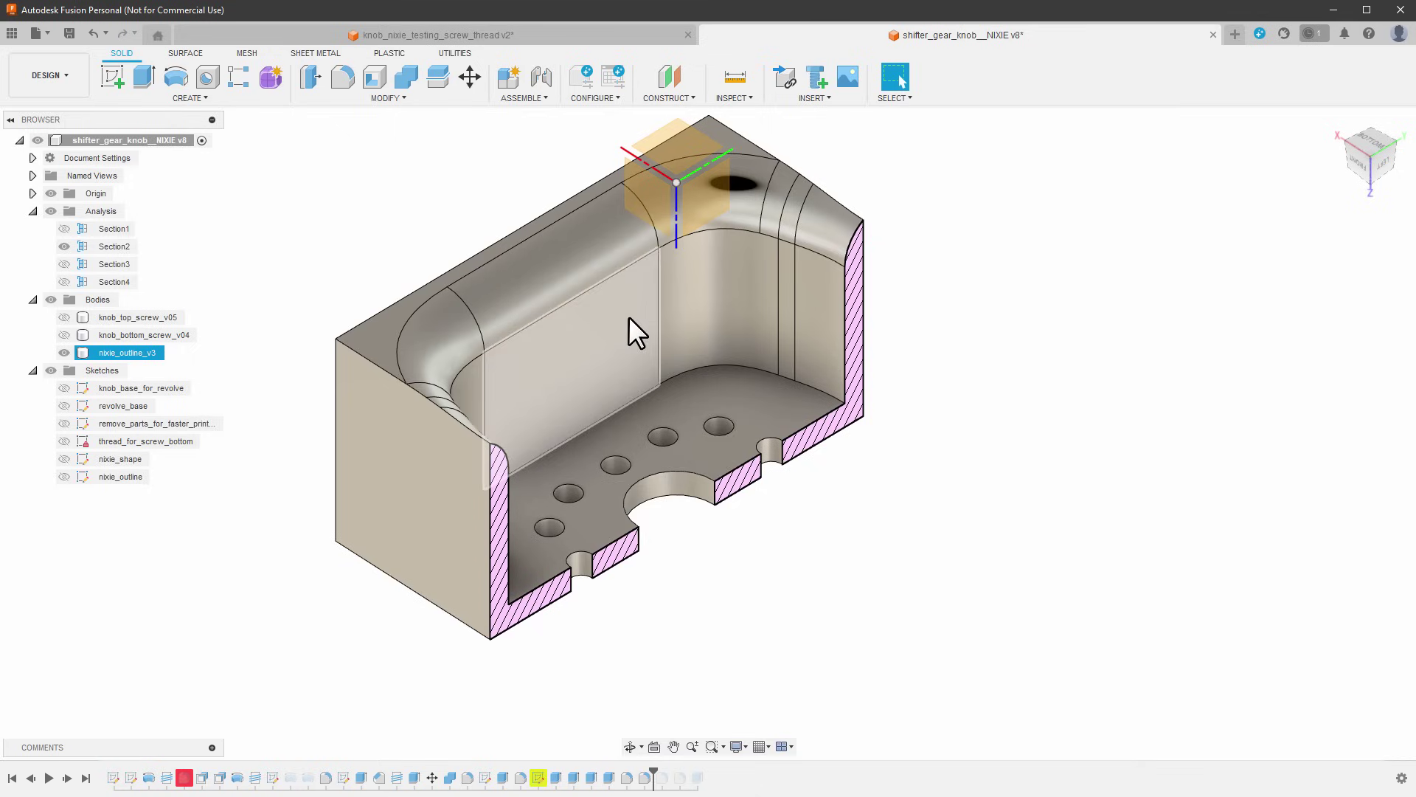
Turn off the Section2 analysis to view the complete nixie_outline_v3 body with its rounded walls.
{"action": "left_click_drag", "start_coordinate": [549, 532], "coordinate": [741, 422]}
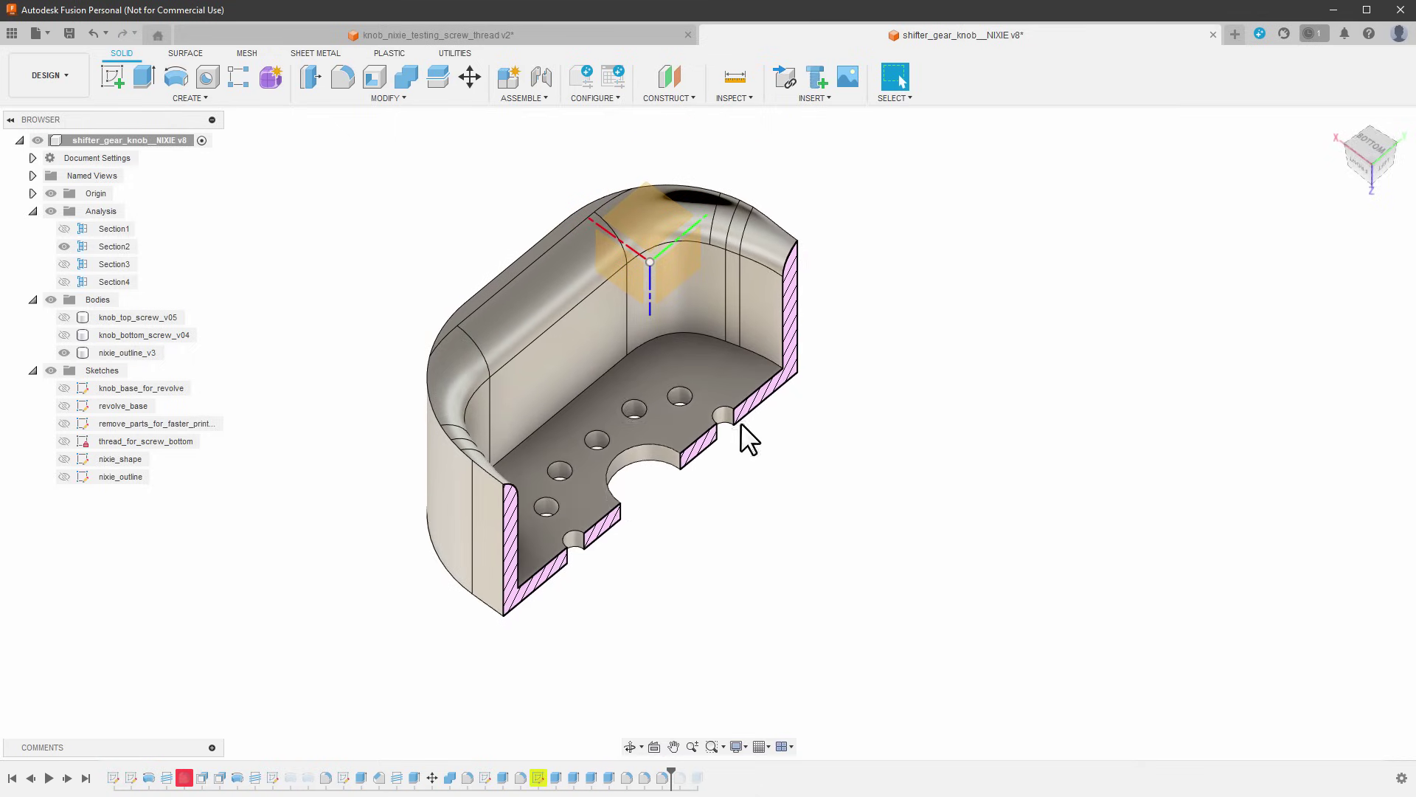
{"action": "left_click", "coordinate": [62, 243]}
{"action": "left_click_drag", "start_coordinate": [1377, 142], "coordinate": [1366, 156]}
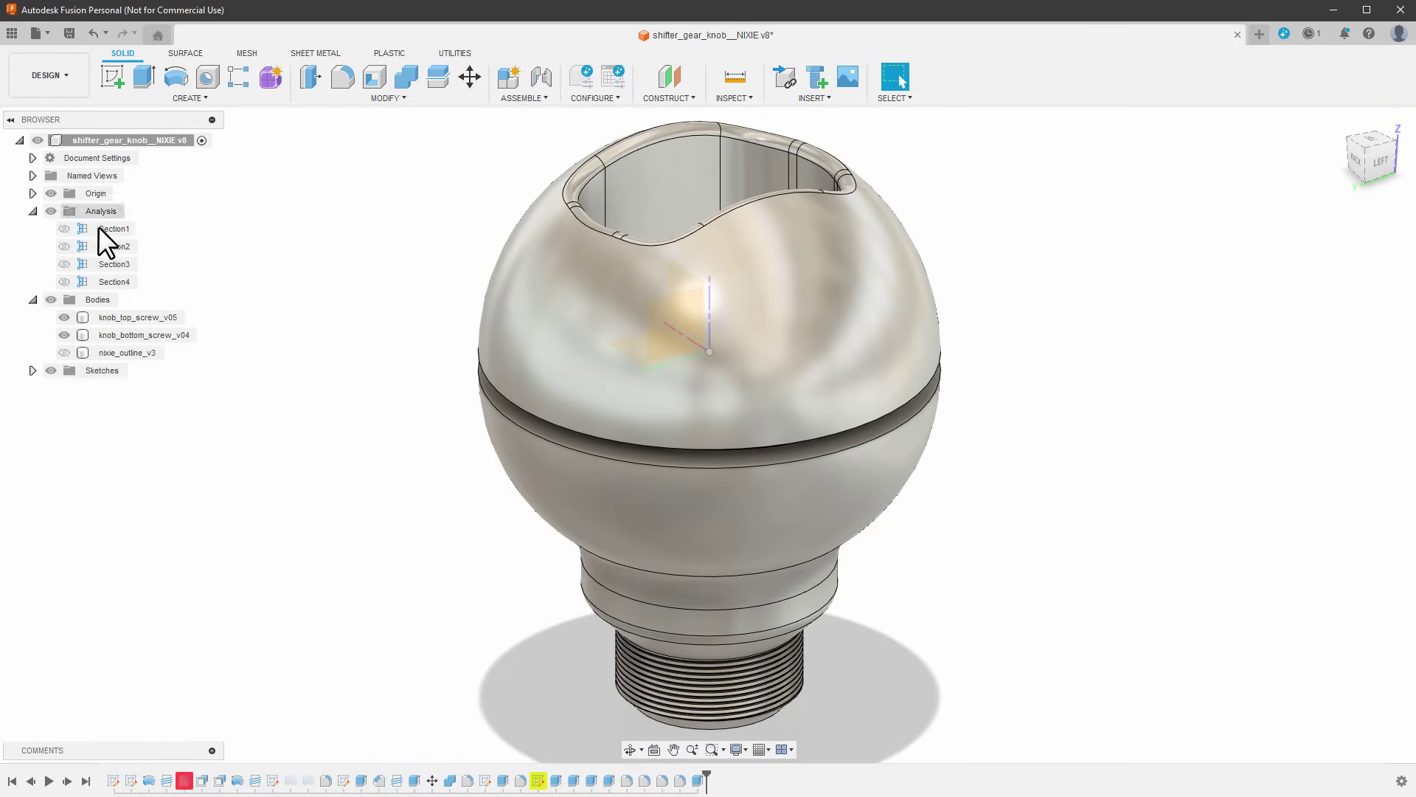
Examine the threaded joint between the knob's top and bottom in the Section2 analysis, and hide the section again.
{"action": "left_click", "coordinate": [64, 246]}
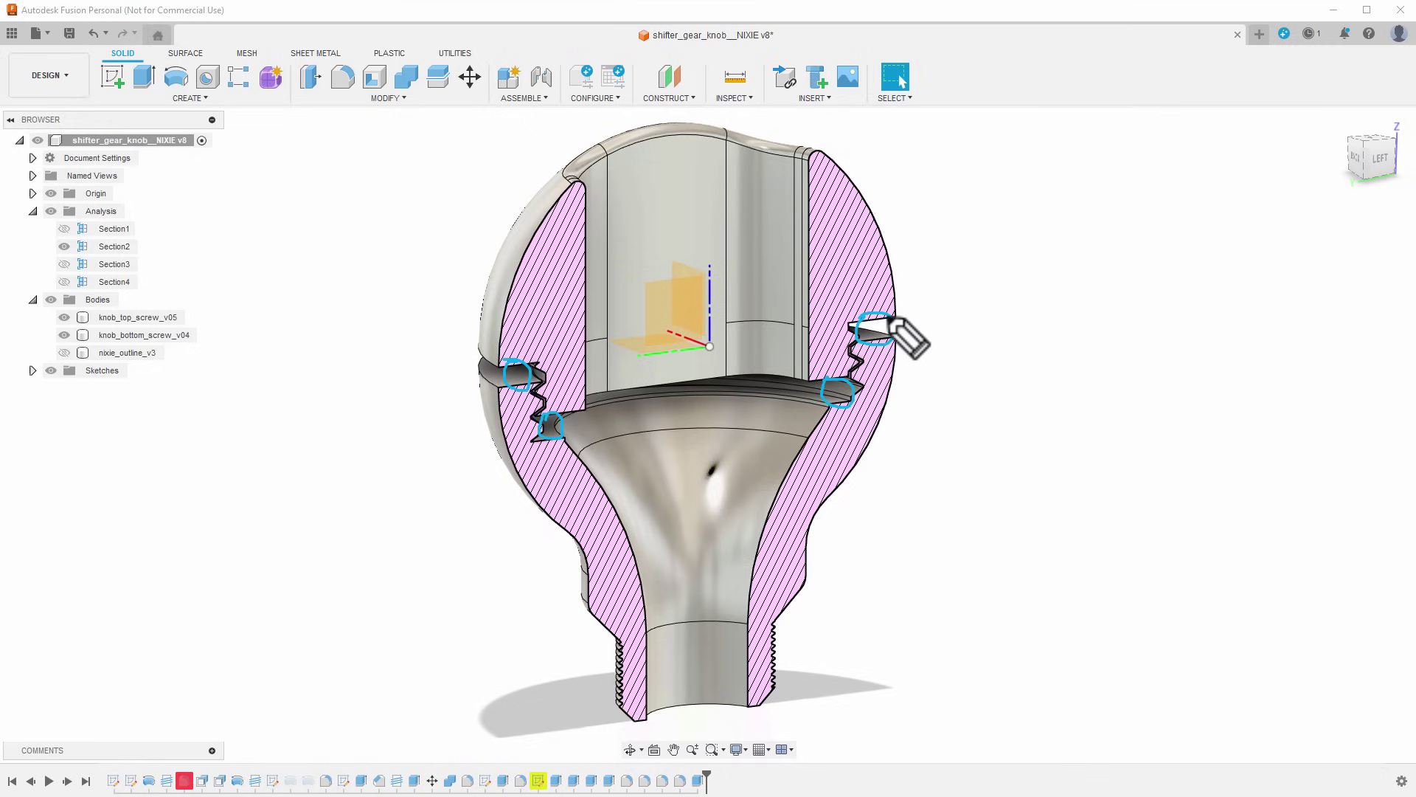
{"action": "mouse_move", "coordinate": [895, 375]}
{"action": "left_mouse_down"}
{"action": "mouse_move", "coordinate": [759, 402]}
{"action": "mouse_move", "coordinate": [723, 450]}
{"action": "left_mouse_up"}
{"action": "left_click", "coordinate": [64, 246]}
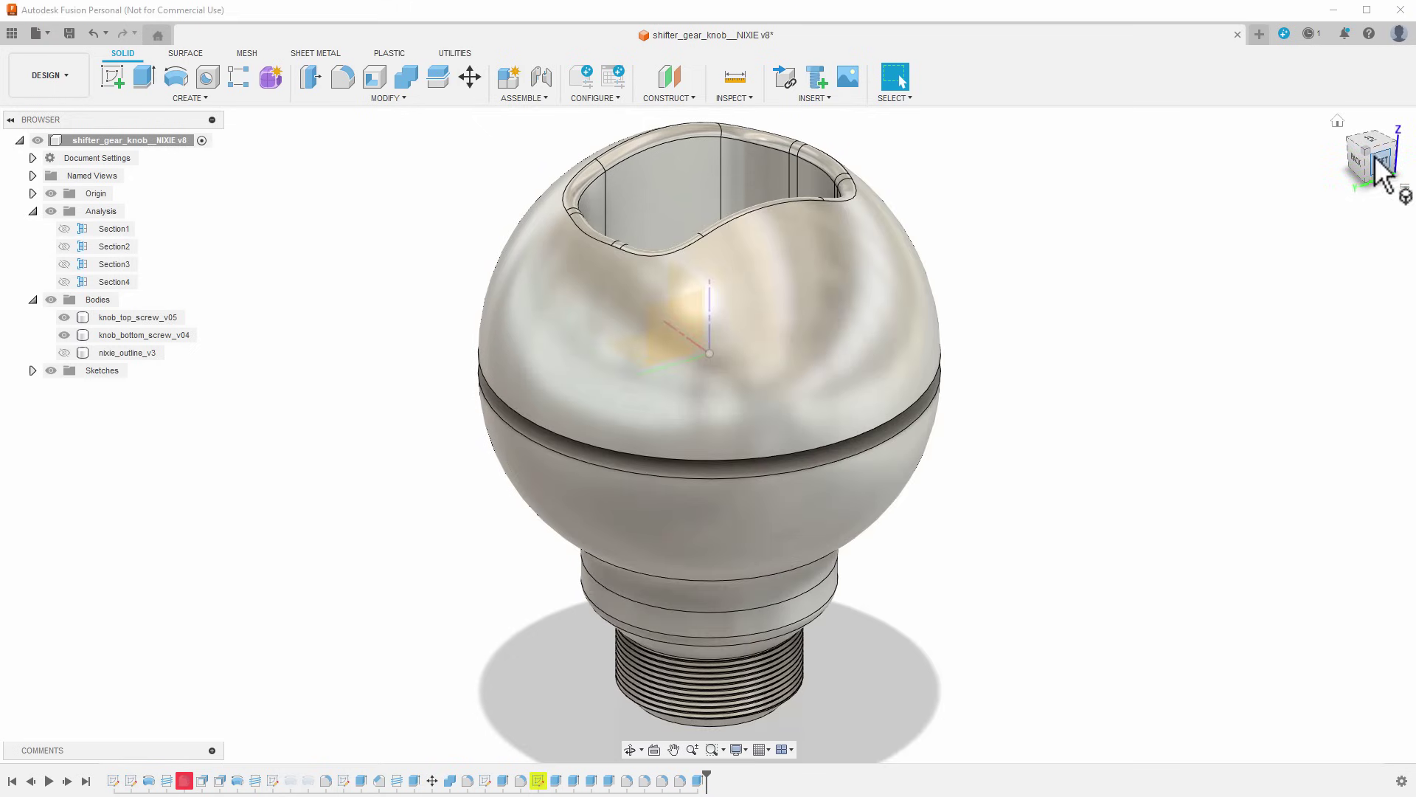
Send the whole Bodies folder to Bambu Studio for 3D printing as one 3MF file with High refinement.
{"action": "left_click_drag", "start_coordinate": [1382, 174], "coordinate": [1378, 189]}
{"action": "left_click", "coordinate": [43, 39]}
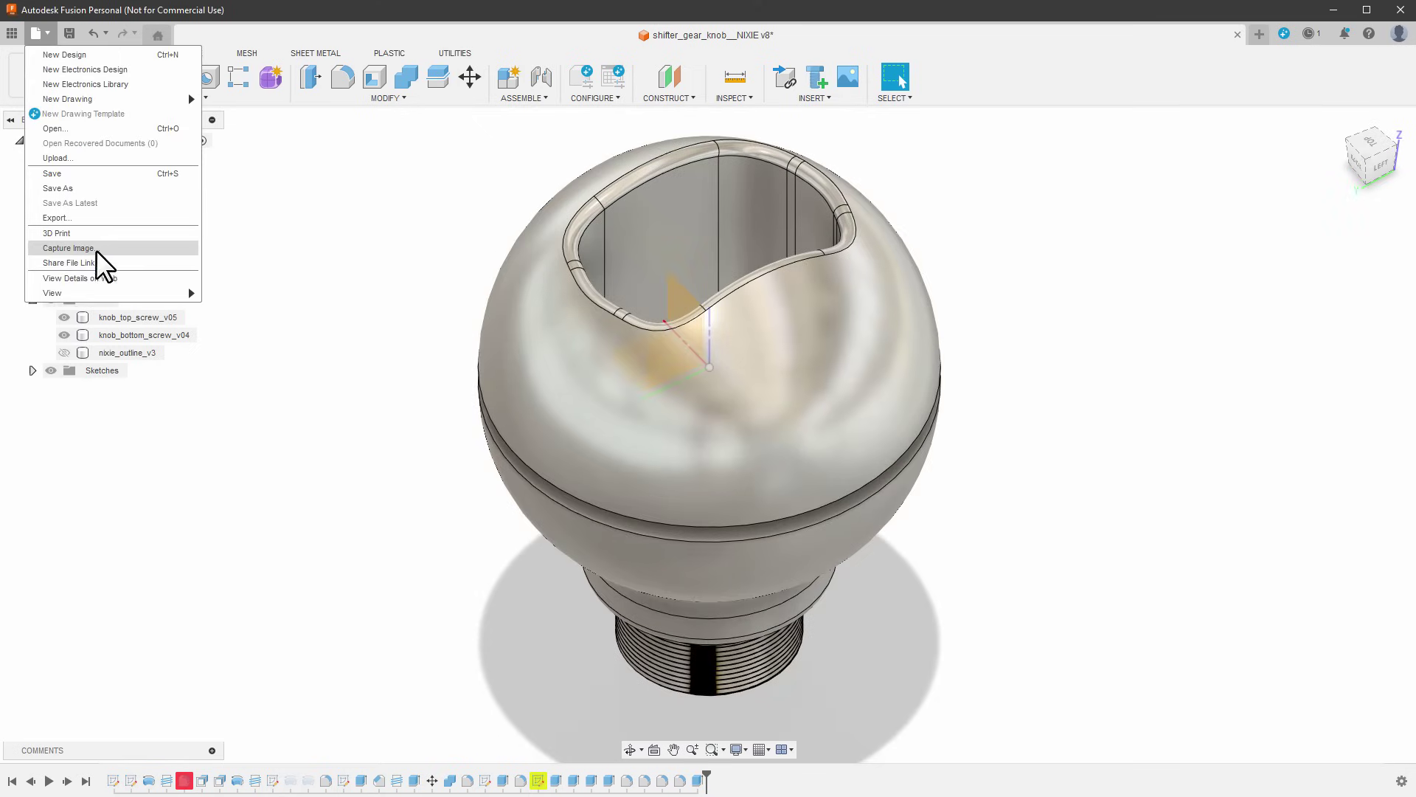
{"action": "left_click", "coordinate": [94, 238]}
{"action": "left_click", "coordinate": [143, 317]}
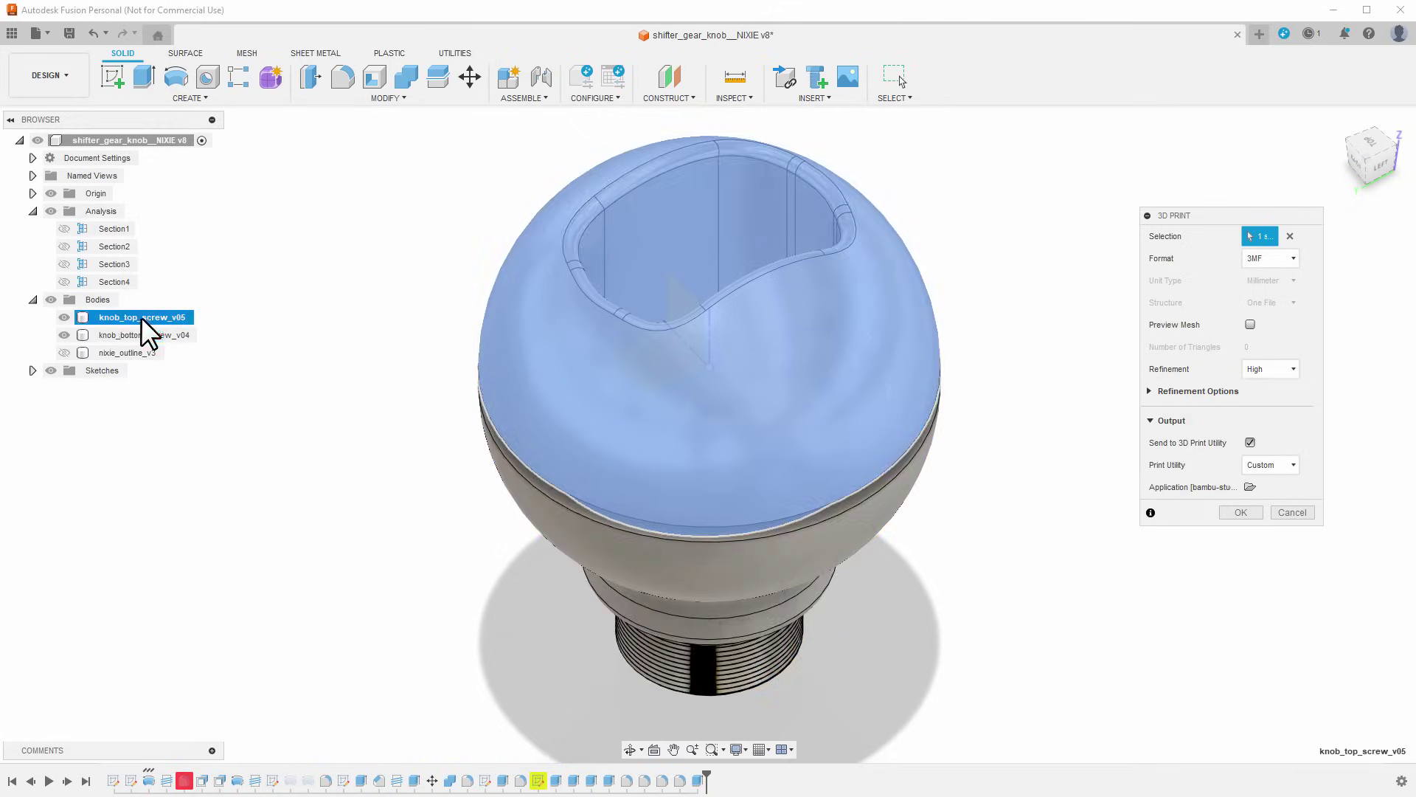
{"action": "left_click", "coordinate": [98, 299]}
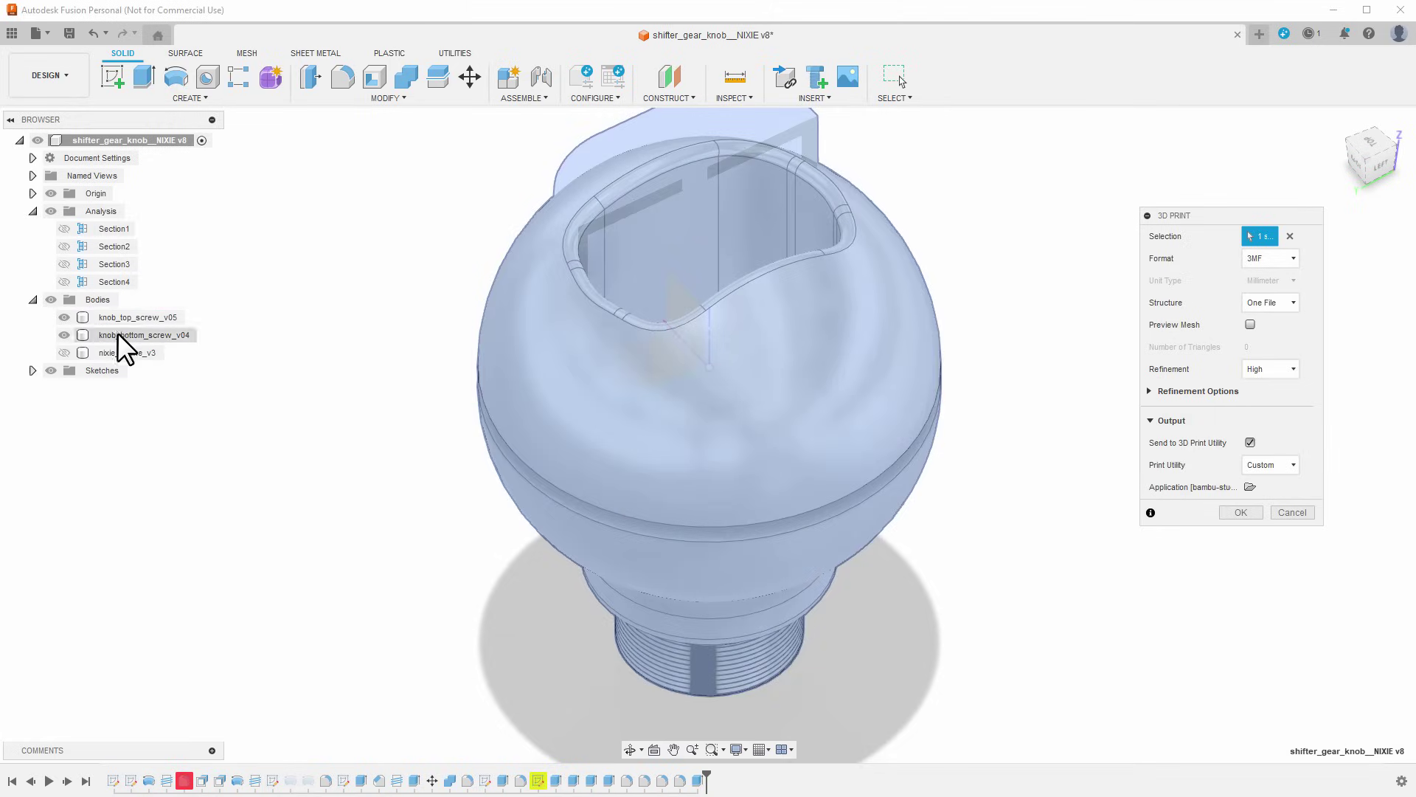
{"action": "left_click", "coordinate": [1235, 511]}
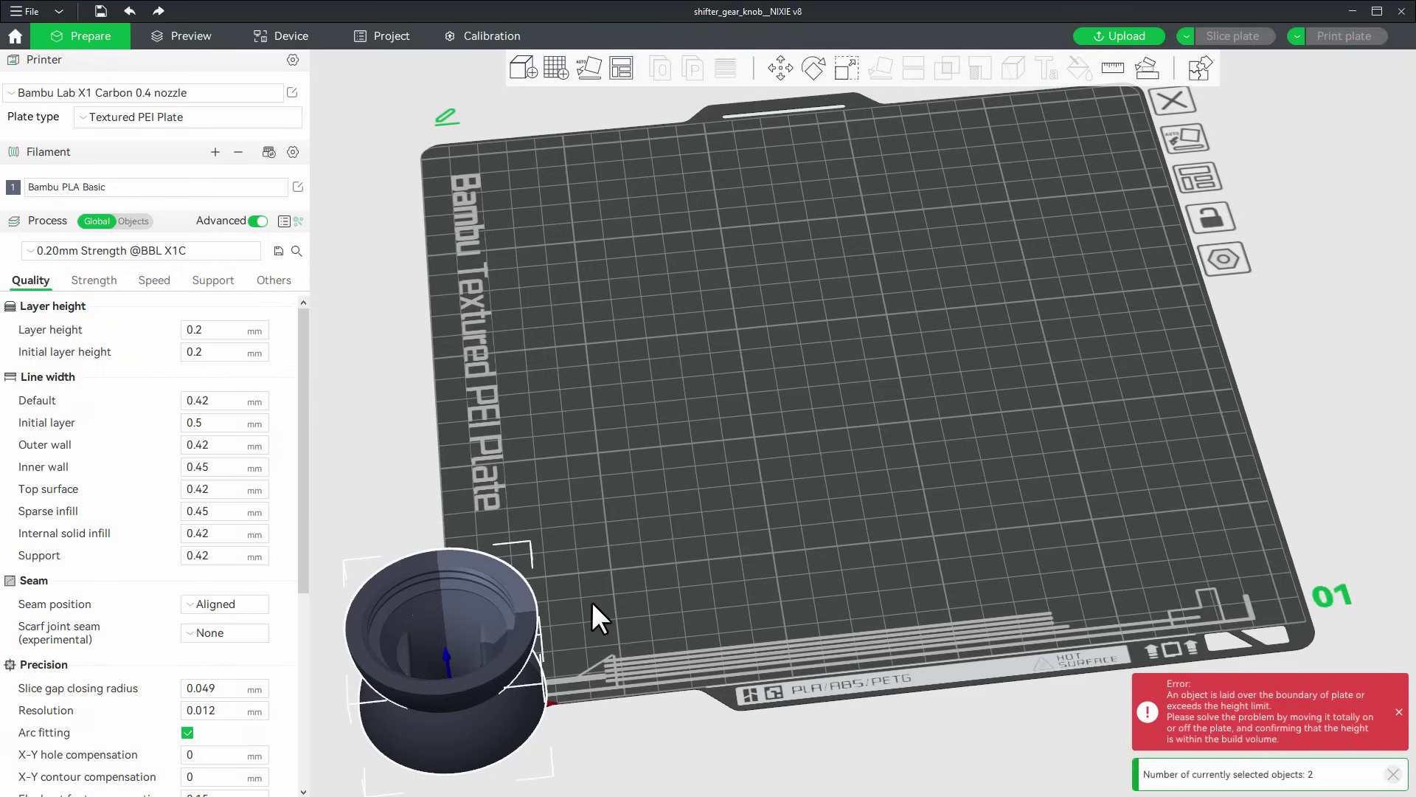
Move the two knob parts onto the build plate and auto-arrange them side by side.
{"action": "left_click_drag", "start_coordinate": [514, 662], "coordinate": [822, 392]}
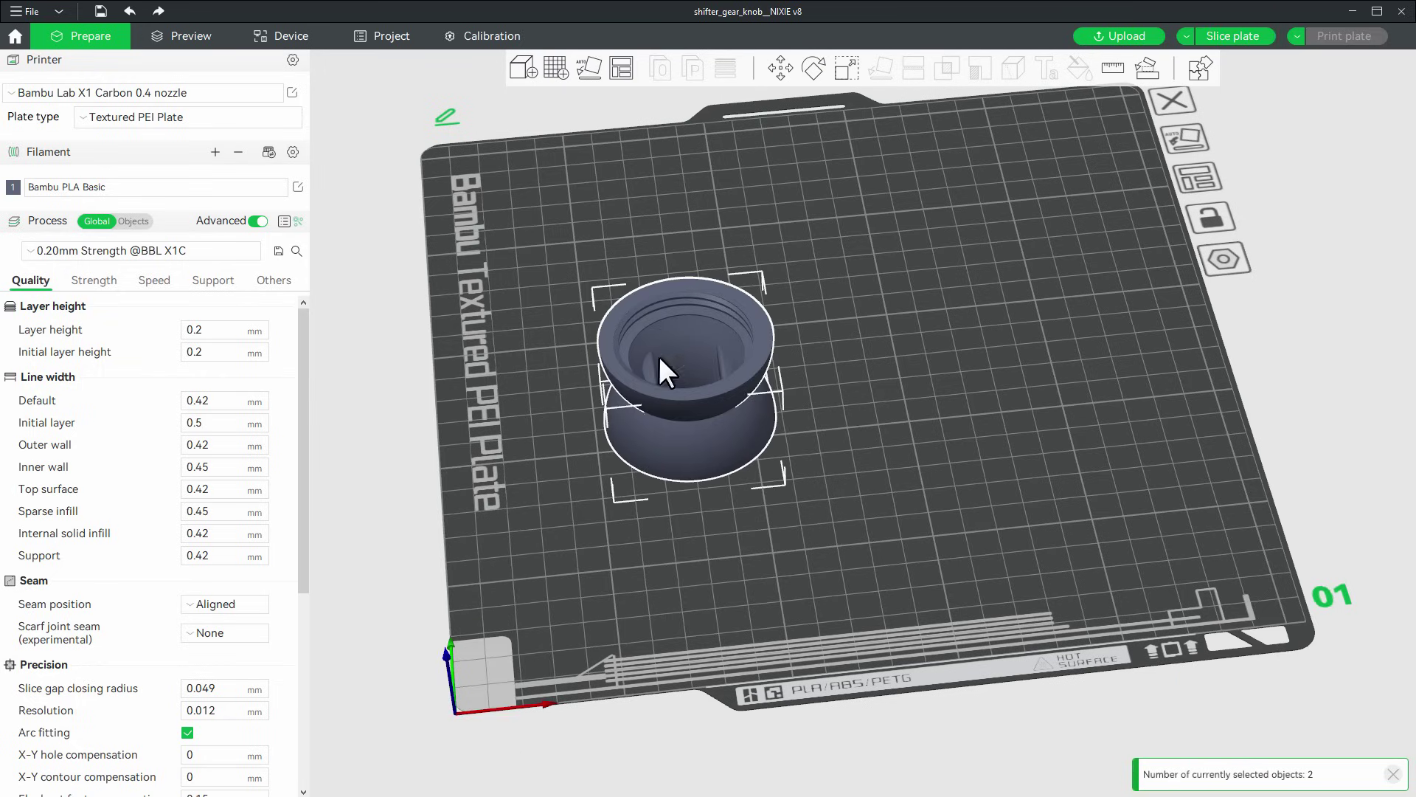
{"action": "left_click", "coordinate": [740, 234]}
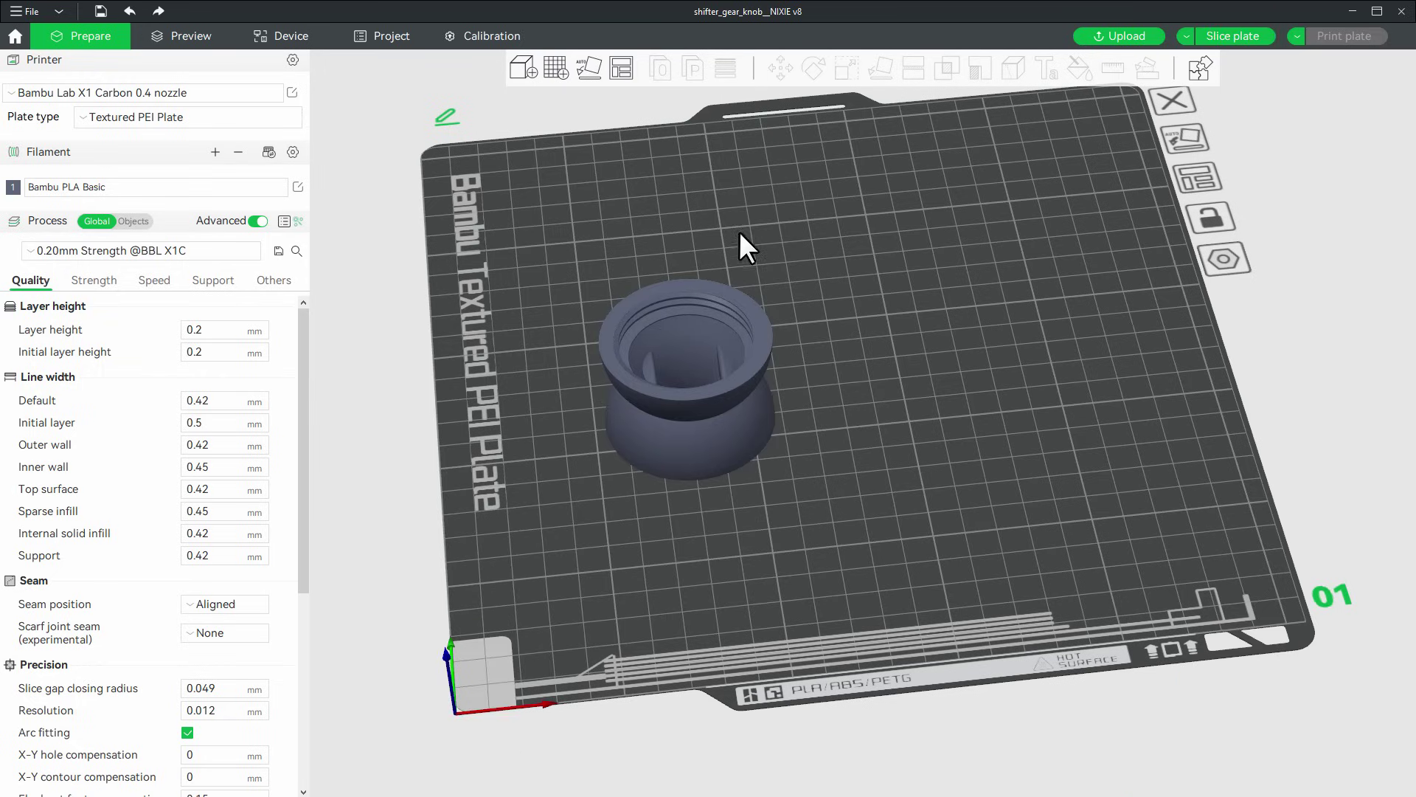
{"action": "right_click", "coordinate": [615, 68]}
{"action": "left_click", "coordinate": [640, 248]}
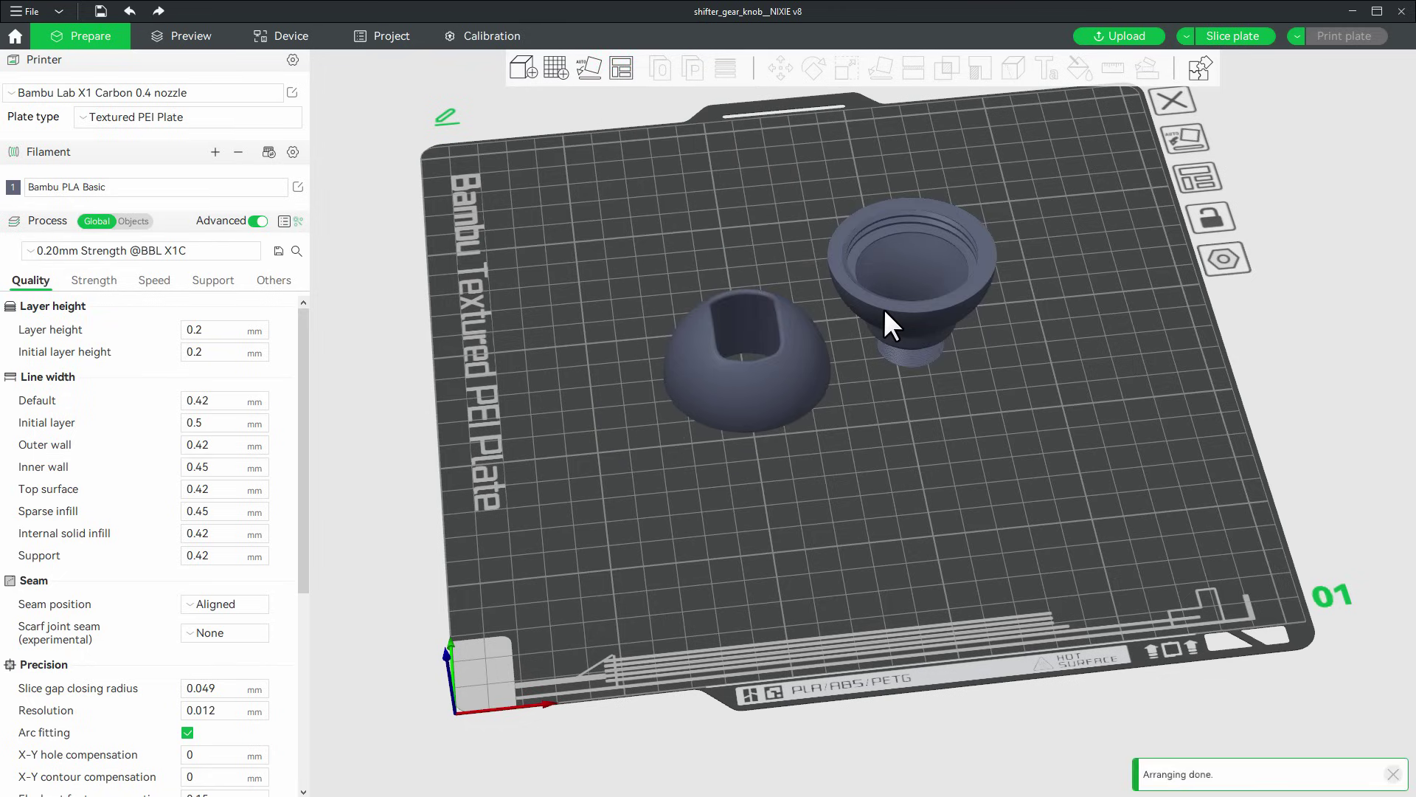
{"action": "left_click", "coordinate": [841, 229]}
{"action": "left_click", "coordinate": [786, 206]}
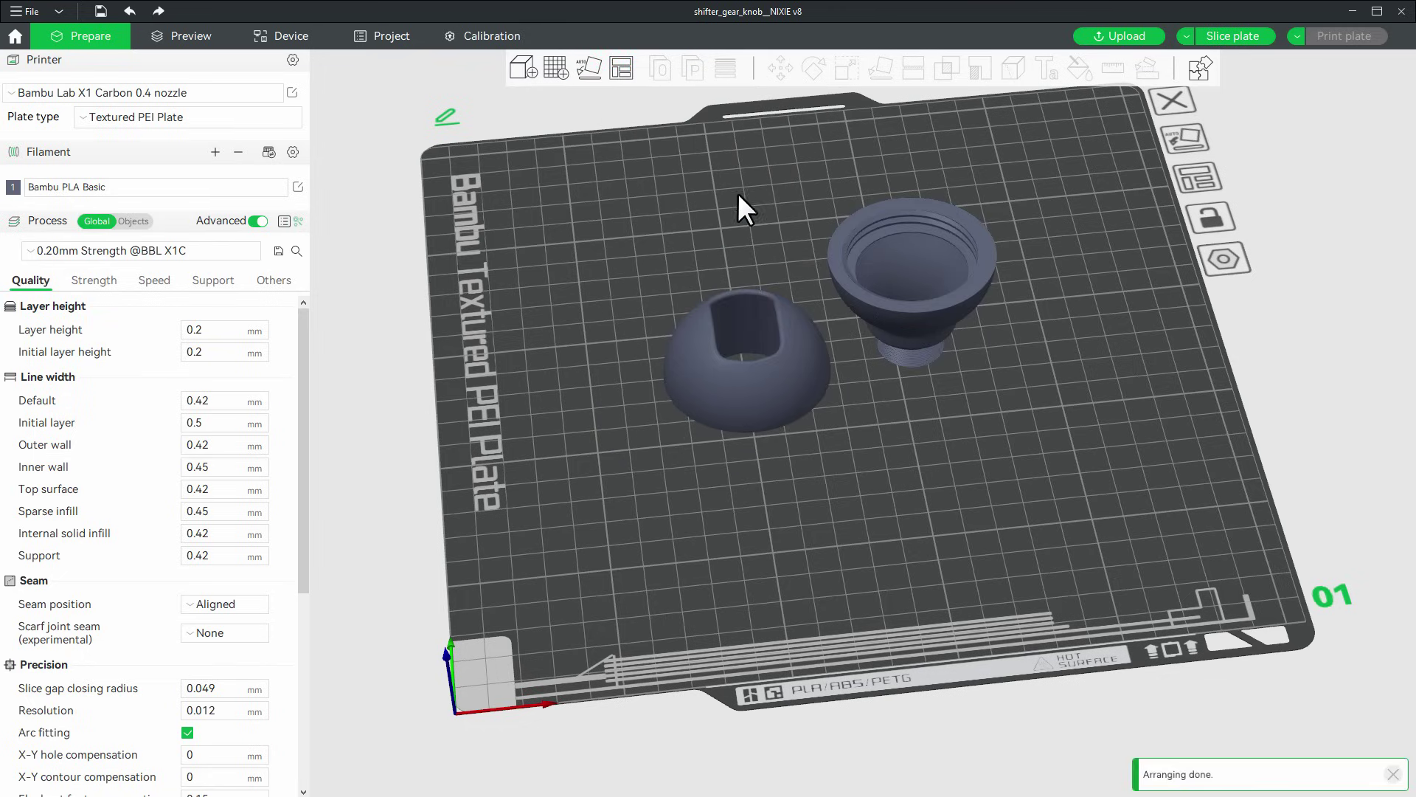
Auto-orient both knob parts on the plate and slice it.
{"action": "left_click", "coordinate": [588, 68]}
{"action": "left_click", "coordinate": [794, 388]}
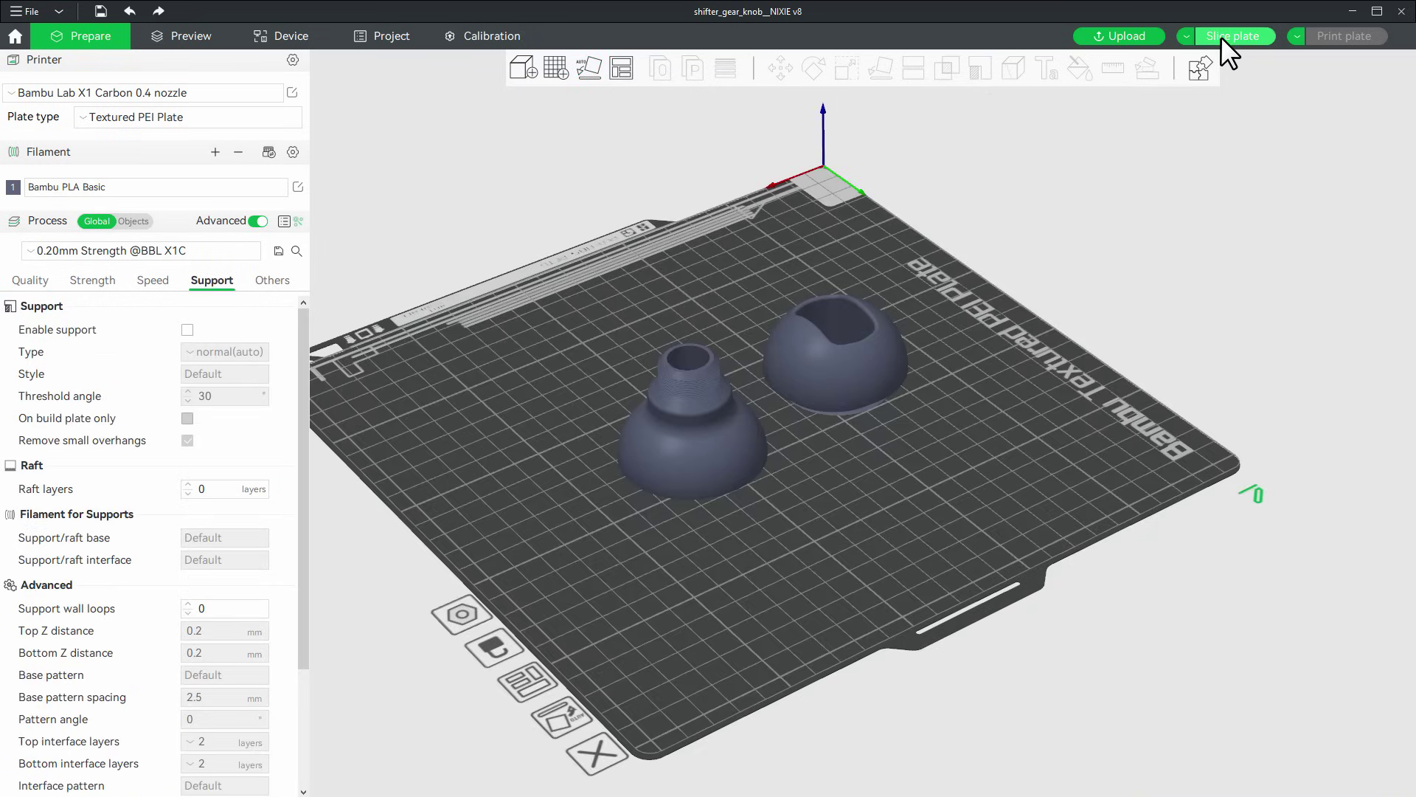
{"action": "left_click", "coordinate": [1220, 37]}
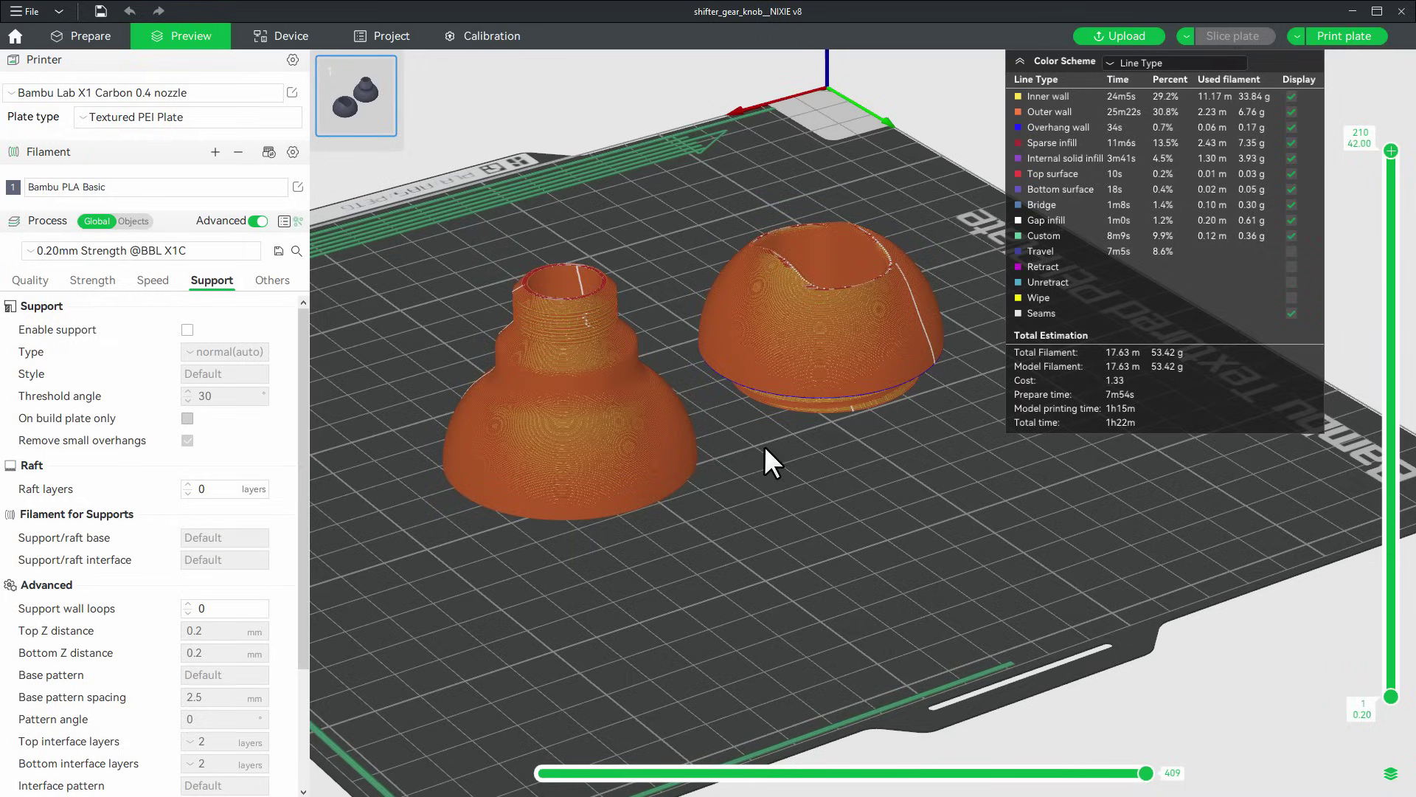
Examine the sliced parts' undersides for overhangs, and check the matching horizontal thread-gap faces in Fusion's Section2 view.
{"action": "left_click_drag", "start_coordinate": [767, 451], "coordinate": [649, 323]}
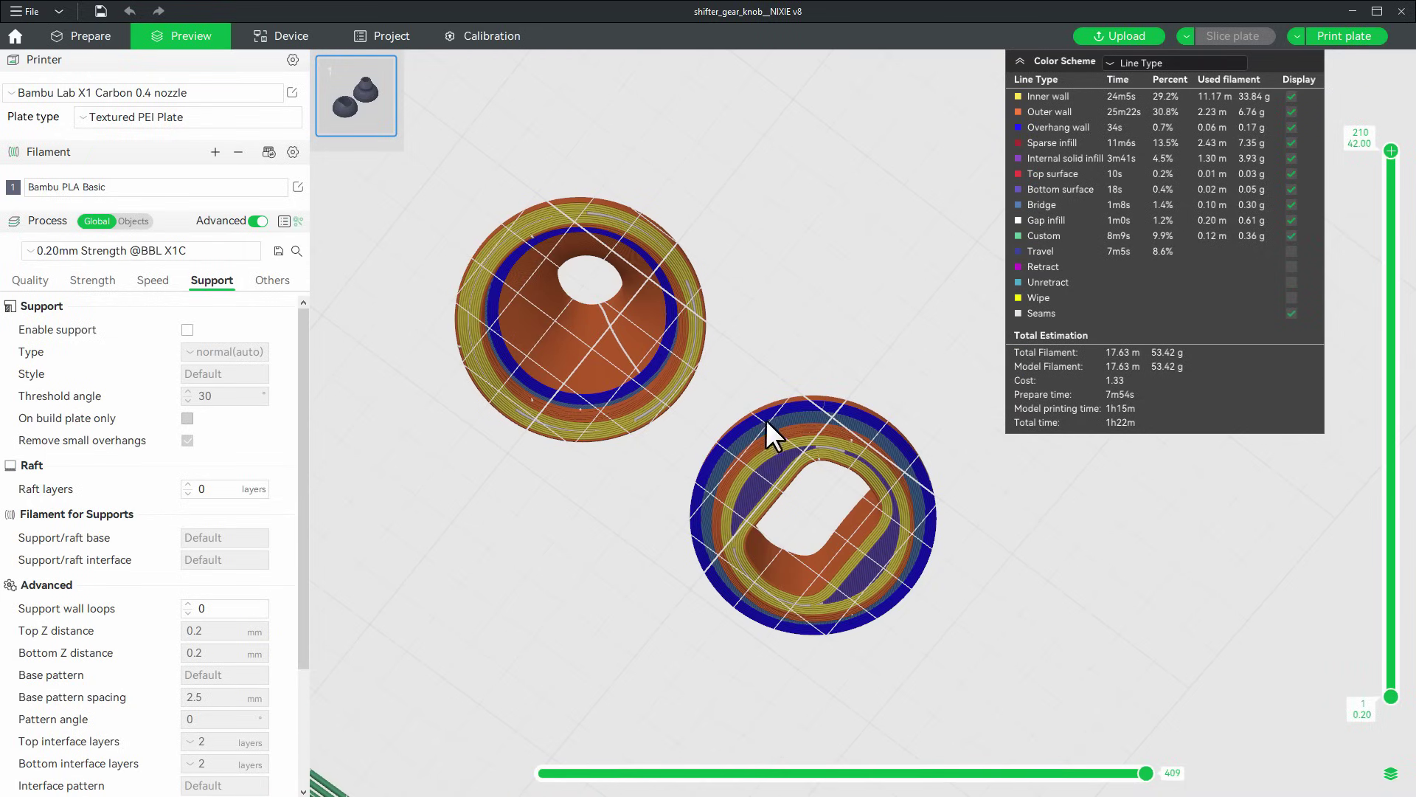
{"action": "left_click_drag", "start_coordinate": [826, 408], "coordinate": [757, 347]}
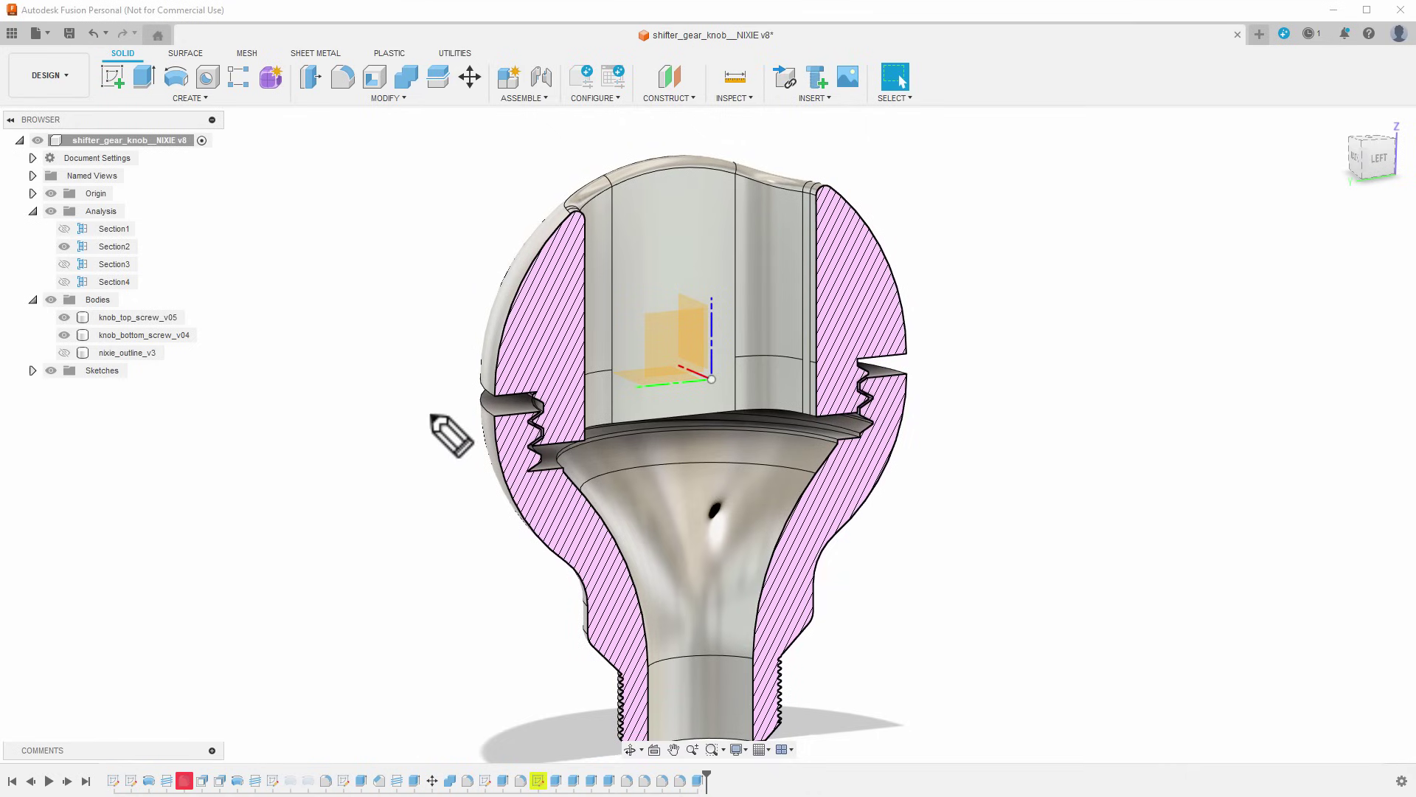
{"action": "left_click", "coordinate": [463, 392]}
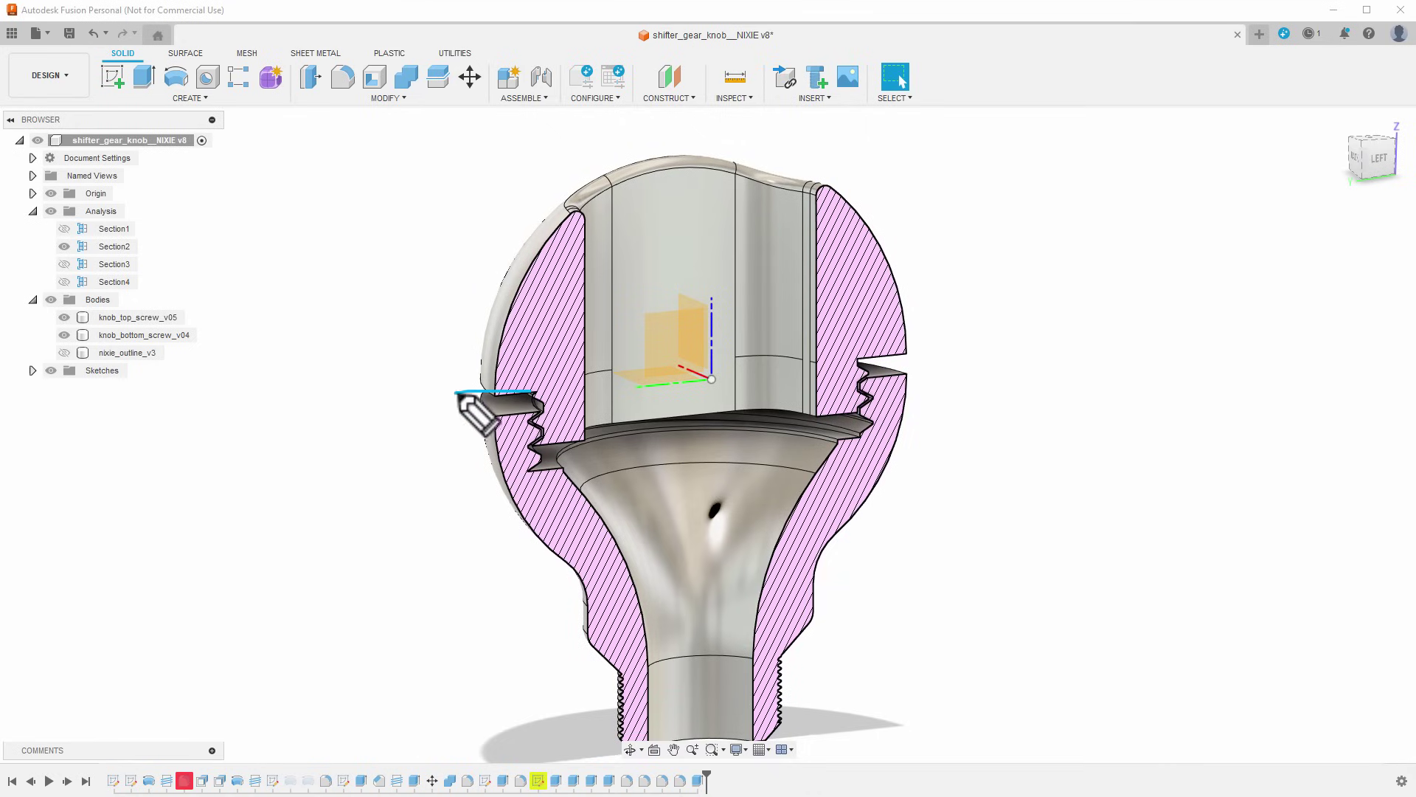
{"action": "left_click", "coordinate": [862, 359]}
{"action": "left_click", "coordinate": [805, 444]}
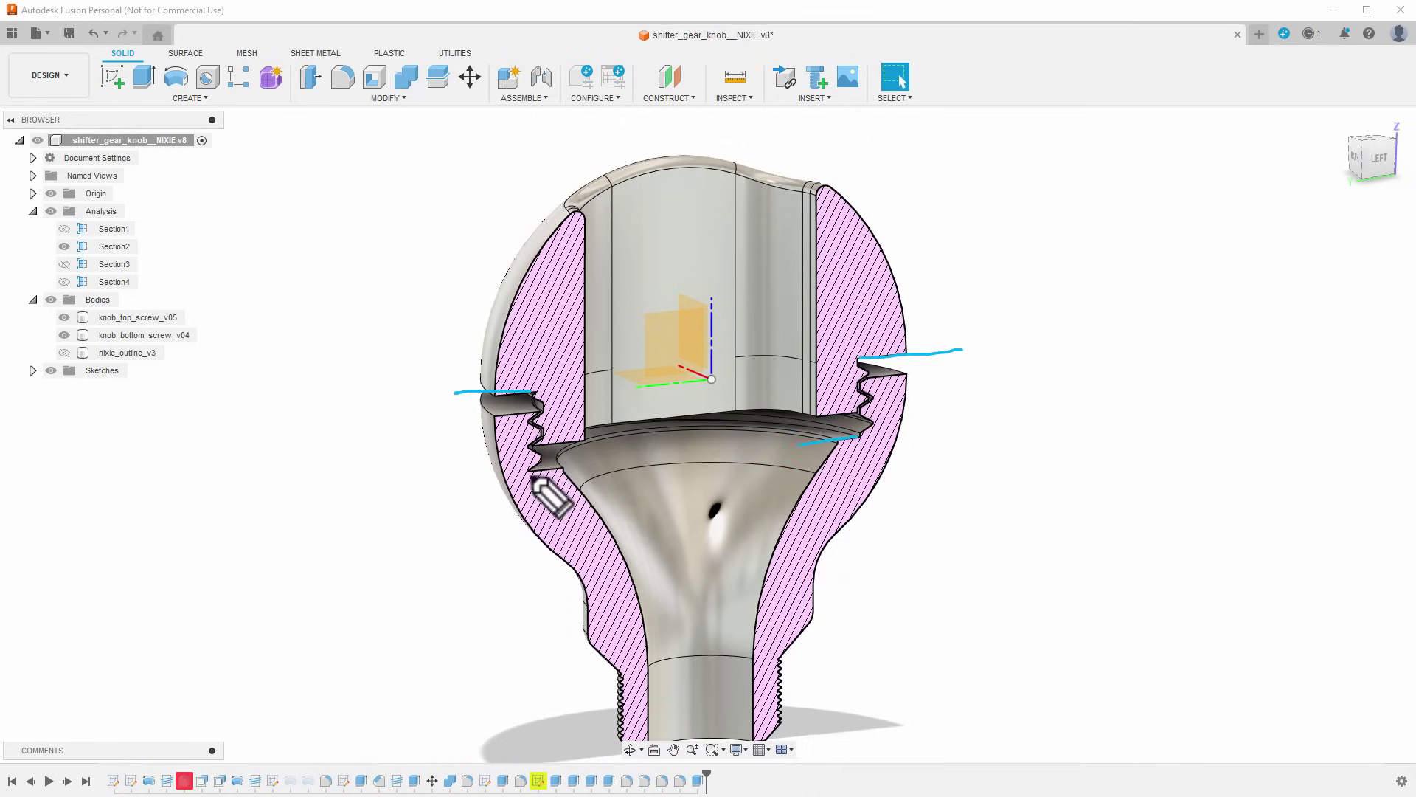
{"action": "left_click", "coordinate": [338, 415]}
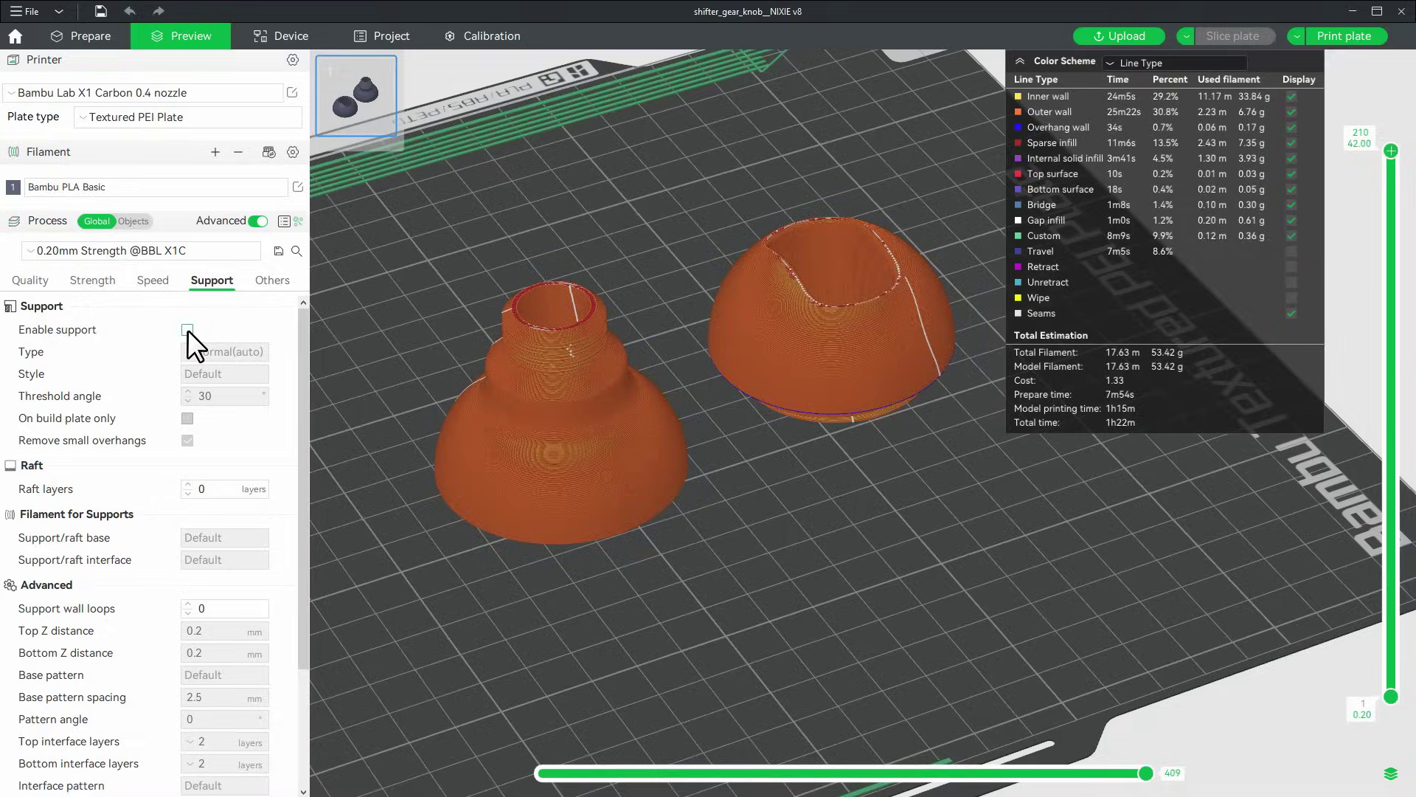
Enable normal(auto) support in Bambu Studio with a threshold angle of 30 and reslice the plate.
{"action": "left_click", "coordinate": [187, 330]}
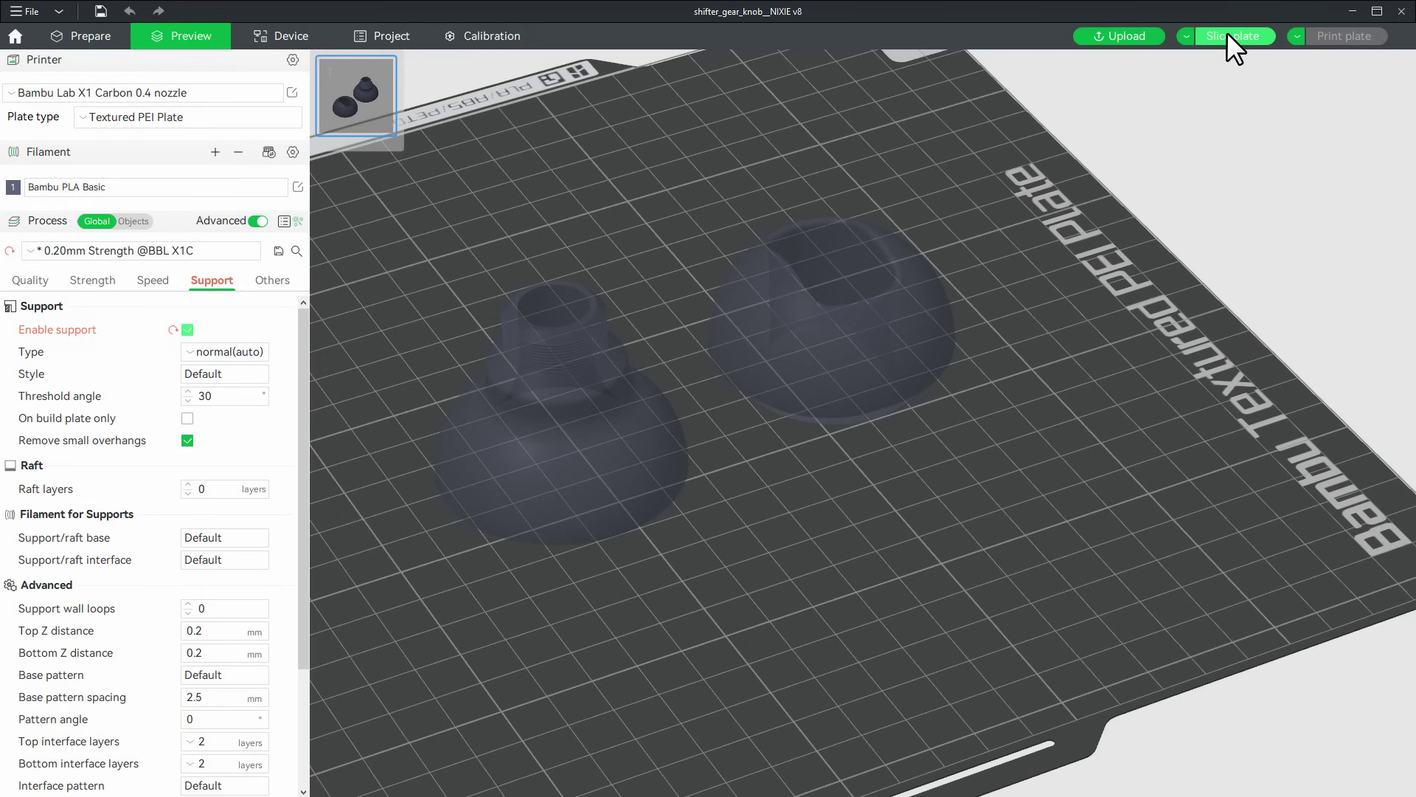
{"action": "left_click", "coordinate": [1228, 34]}
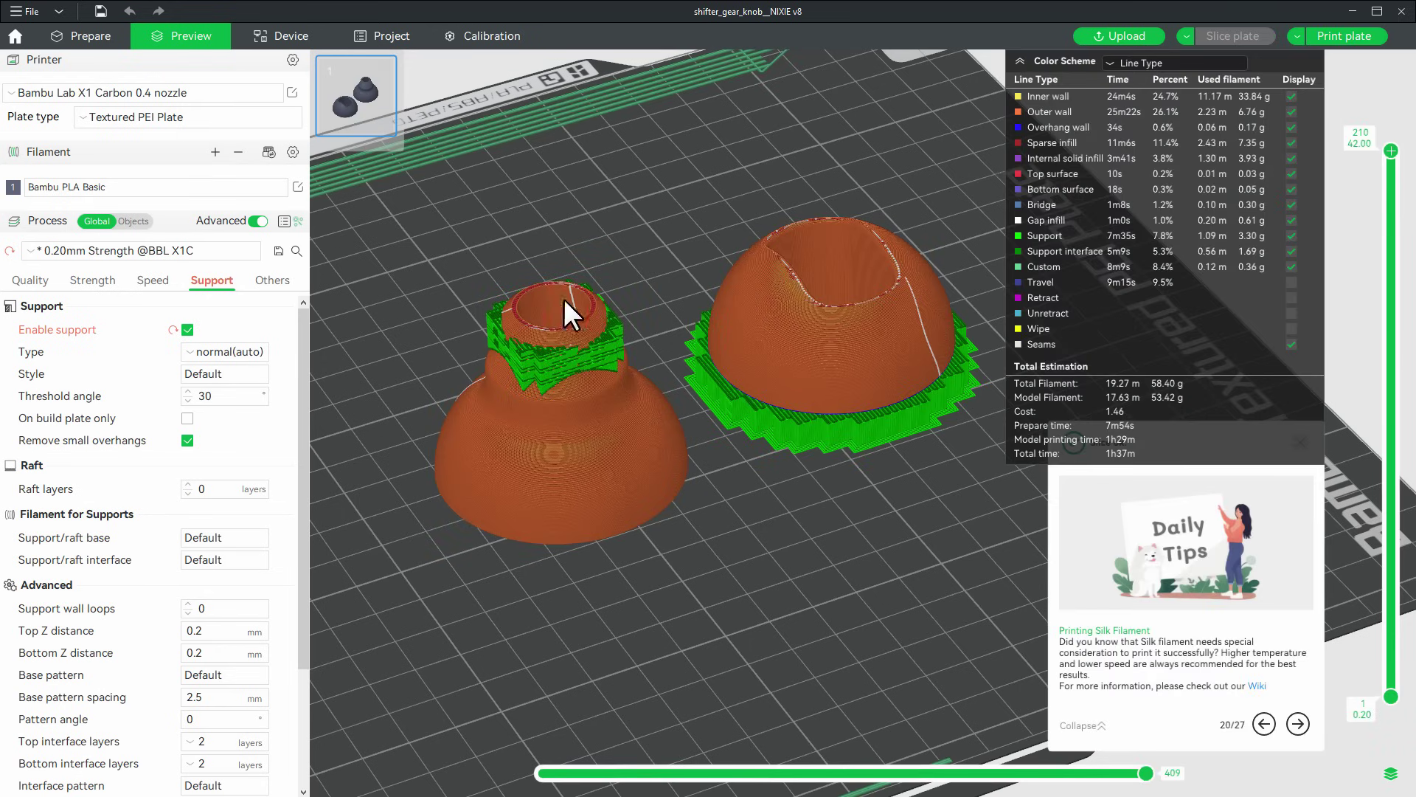
Set the support threshold angle to 10 and reslice the plate.
{"action": "double_click", "coordinate": [221, 396]}
{"action": "key", "text": "BackSpace"}
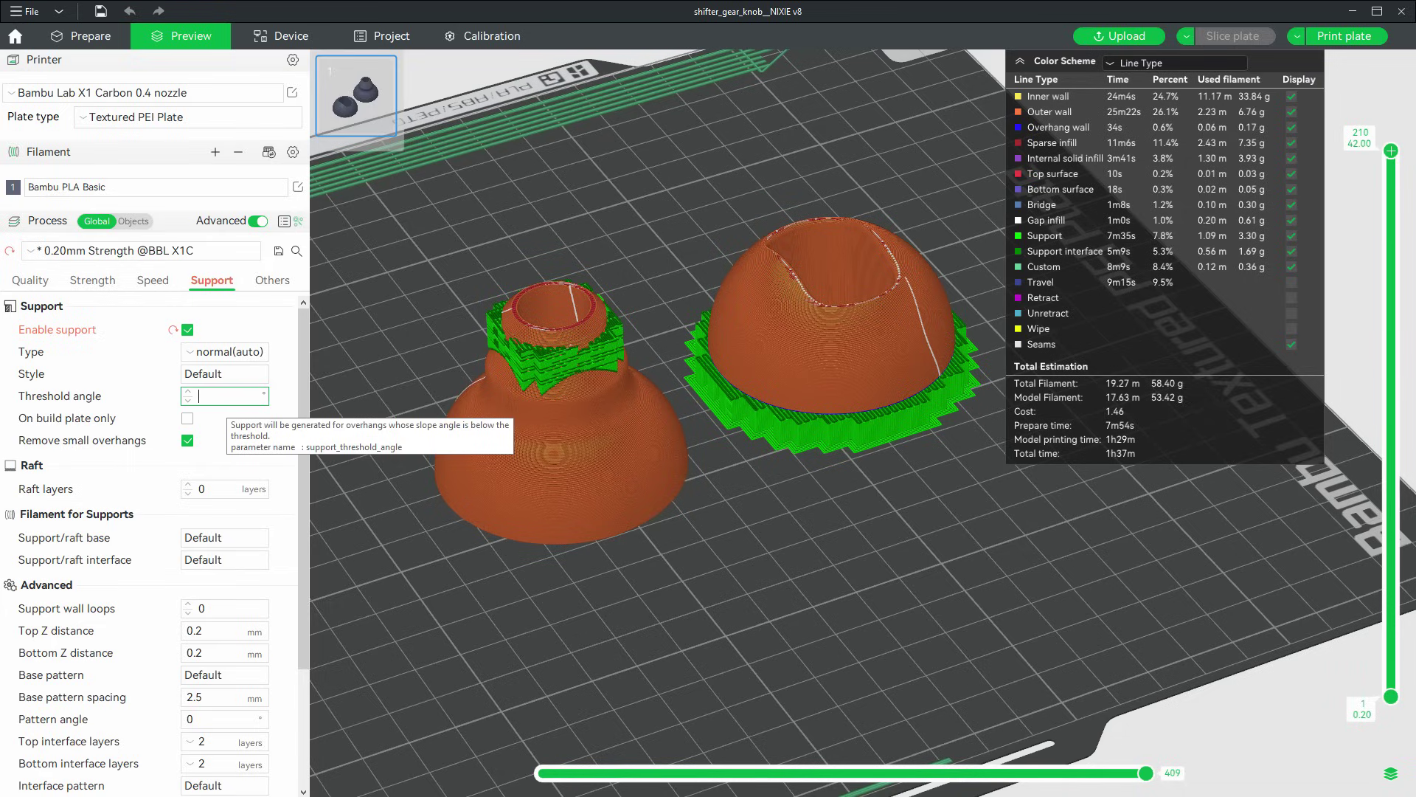
{"action": "type", "text": "10"}
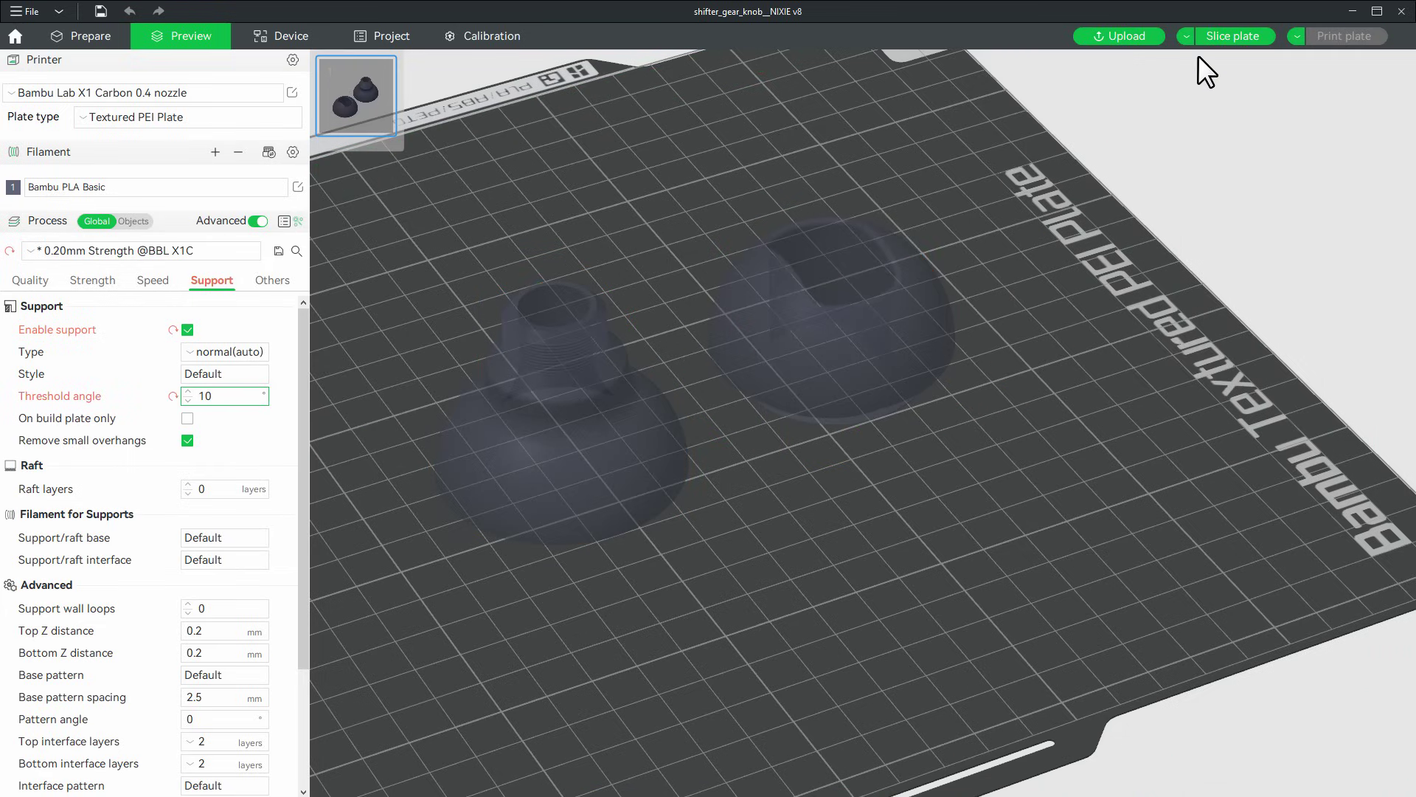
{"action": "left_click", "coordinate": [1212, 37]}
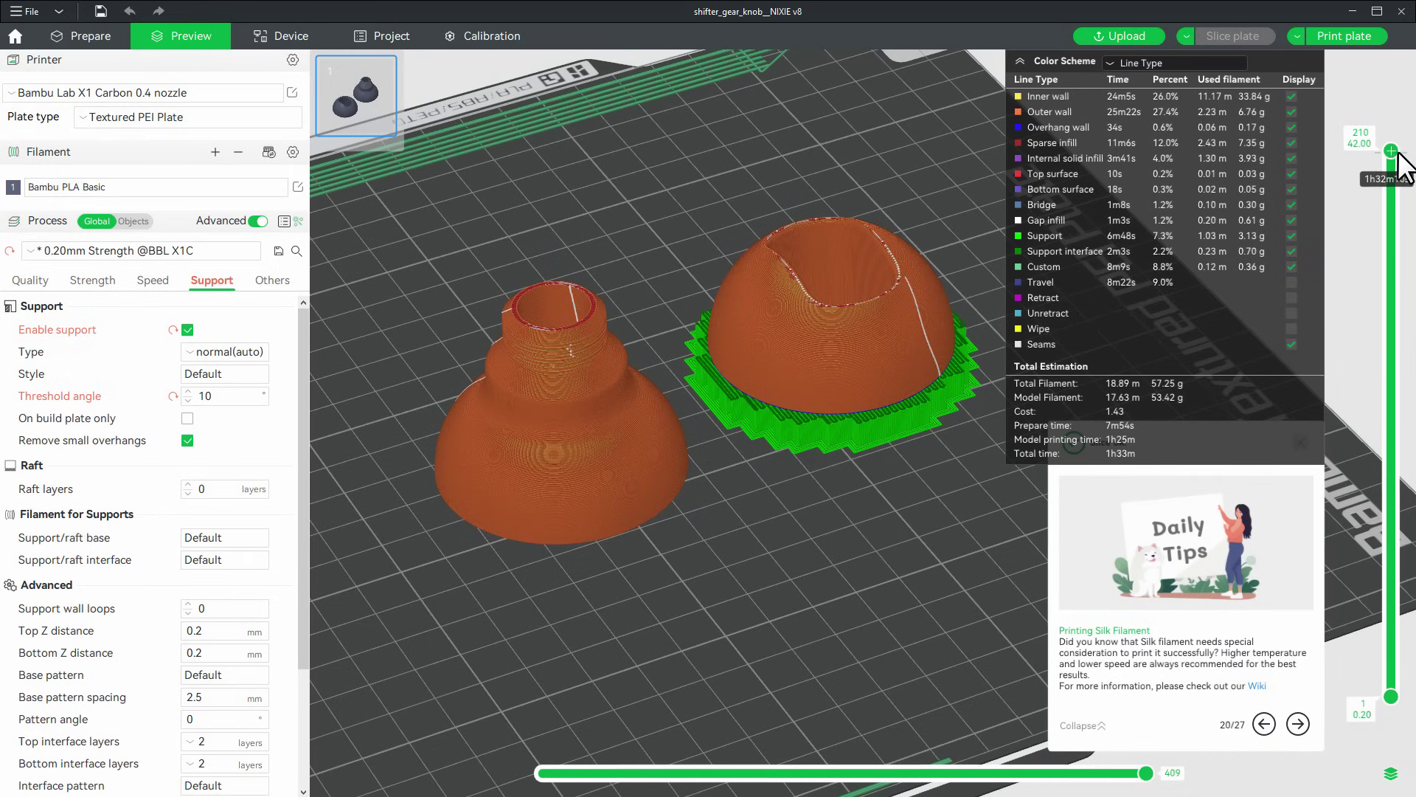
Examine the lower sliced layers of both knob parts, including the supports inside and beneath them.
{"action": "left_click_drag", "start_coordinate": [1396, 152], "coordinate": [1353, 545]}
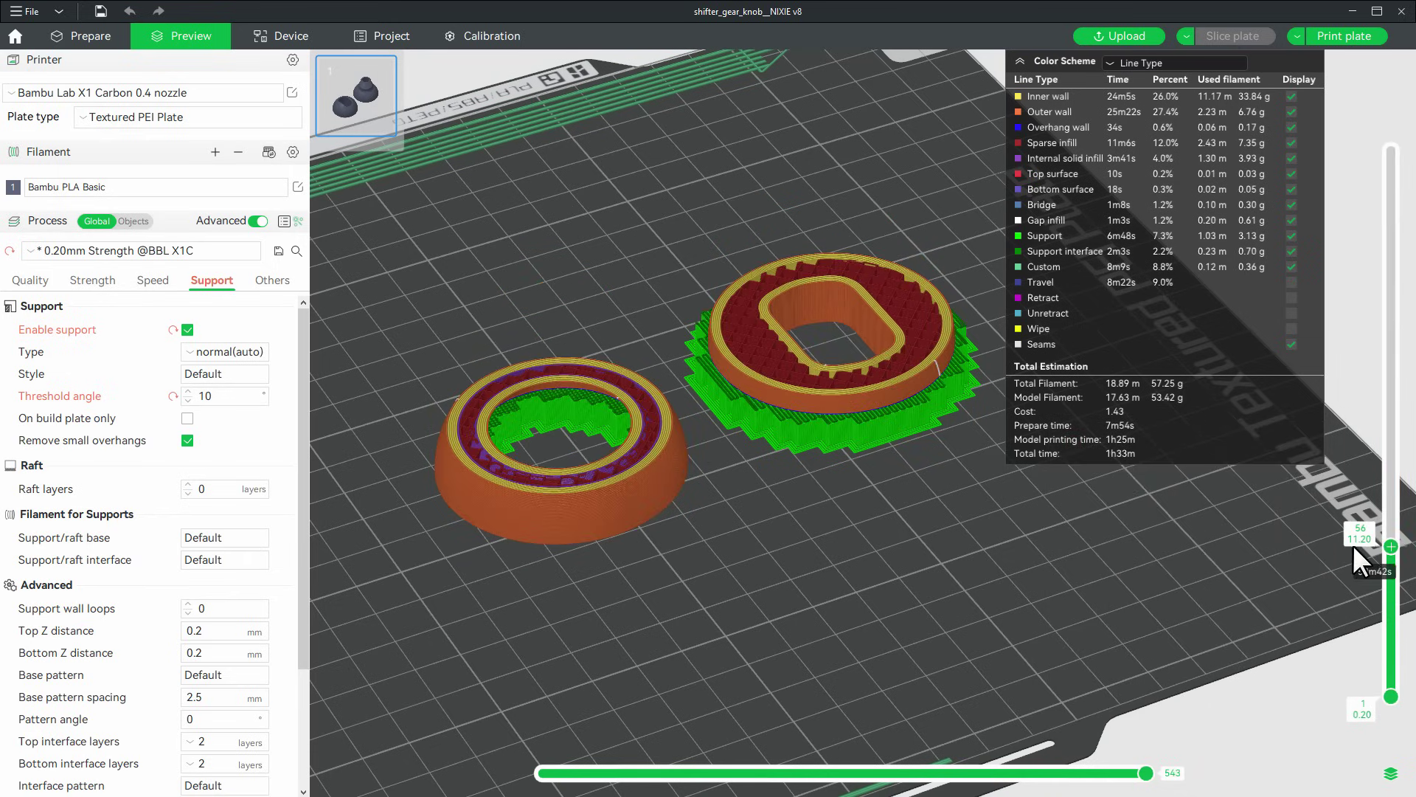
{"action": "left_click", "coordinate": [1018, 61]}
{"action": "scroll", "coordinate": [590, 306], "scroll_direction": "up", "scroll_amount": 5}
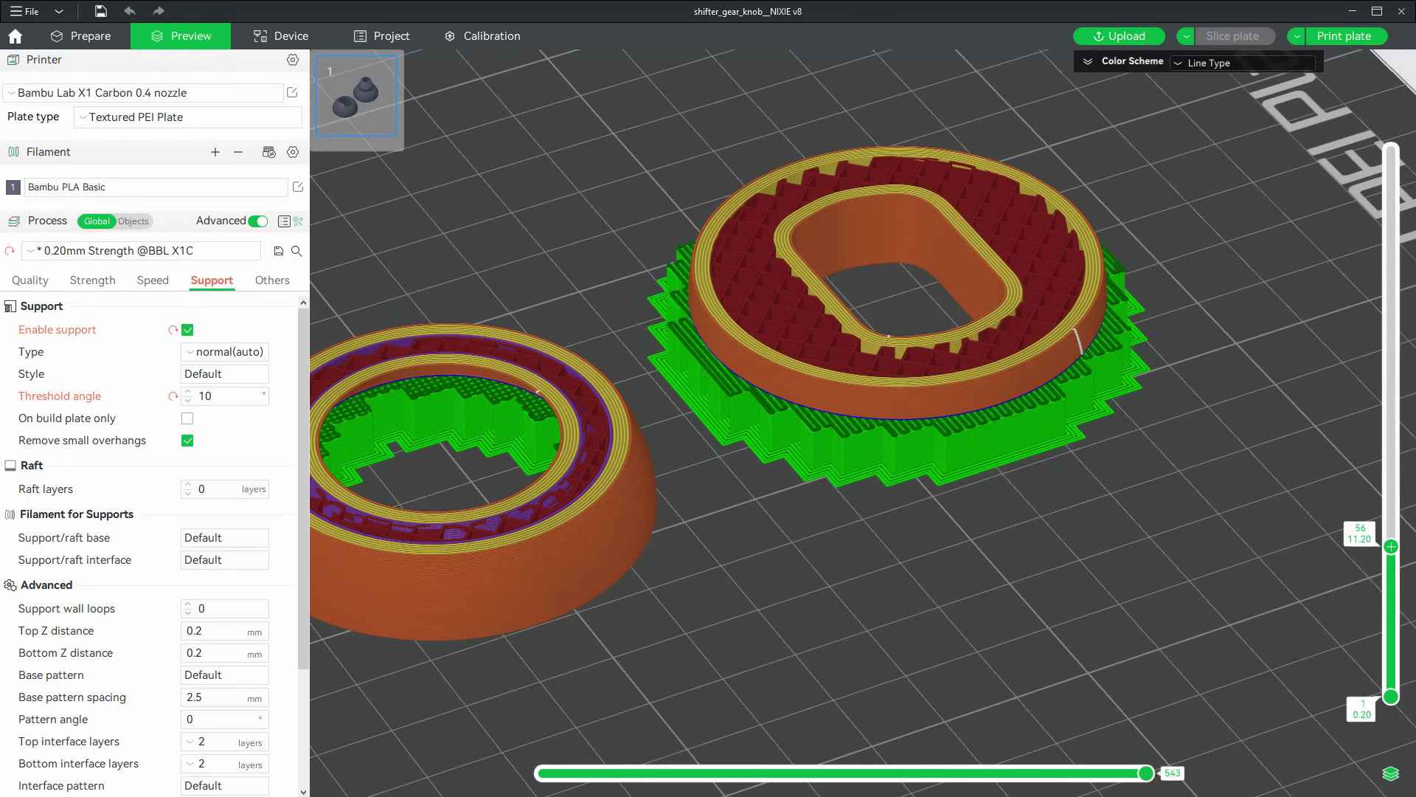
{"action": "left_click_drag", "start_coordinate": [1391, 547], "coordinate": [1391, 644]}
Set the support/object xy distance to 2 mm and reslice the plate.
{"action": "scroll", "coordinate": [284, 531], "scroll_direction": "down", "scroll_amount": 4}
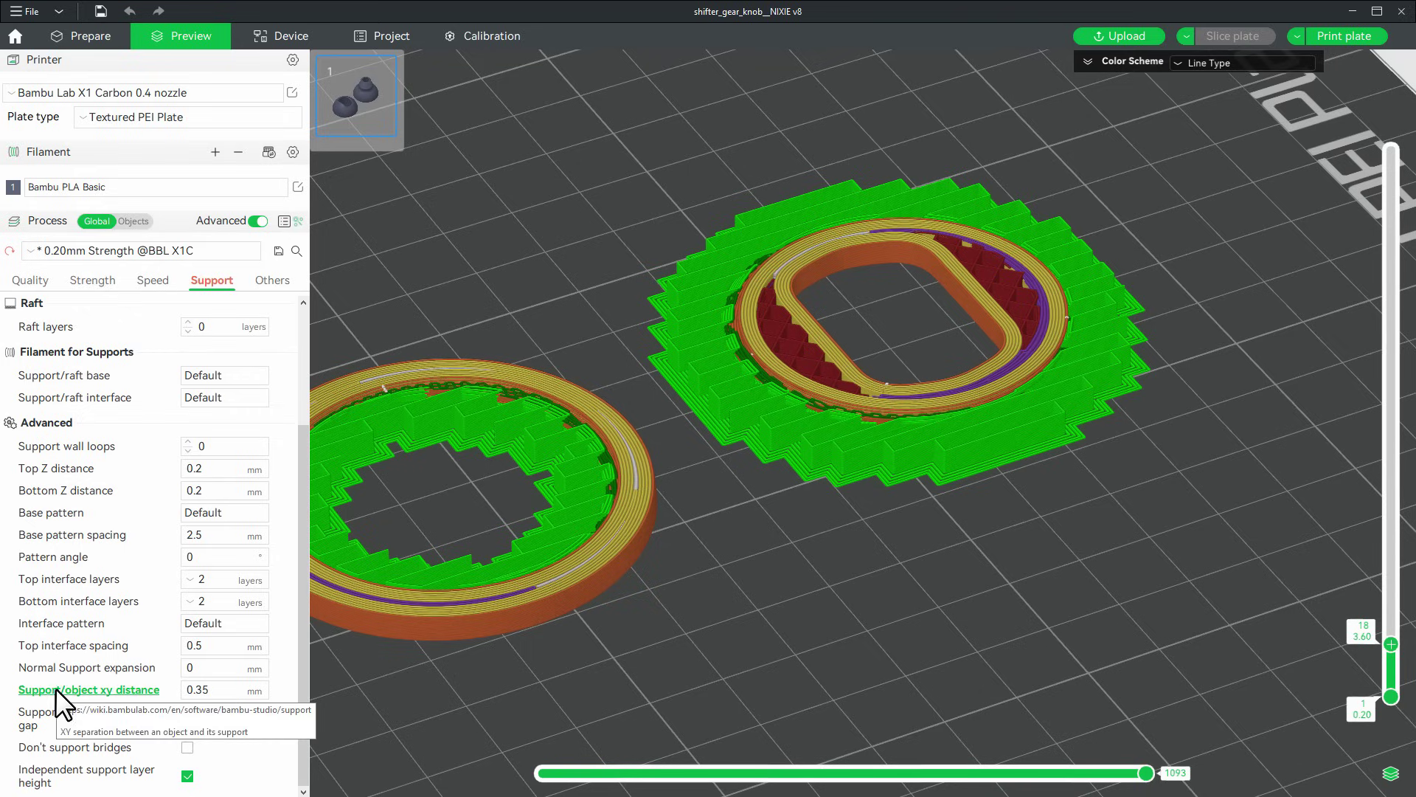
{"action": "left_click", "coordinate": [214, 691]}
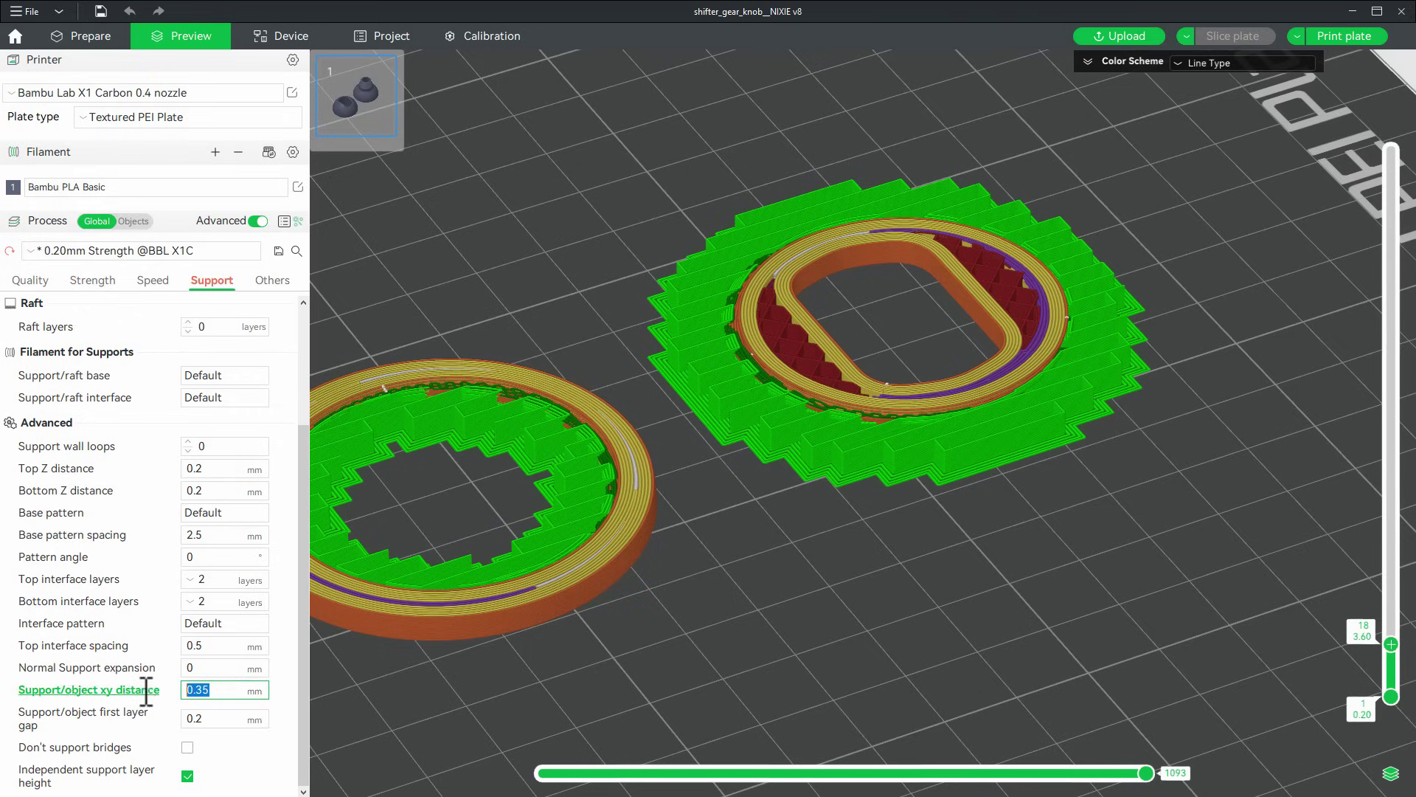
{"action": "type", "text": "2"}
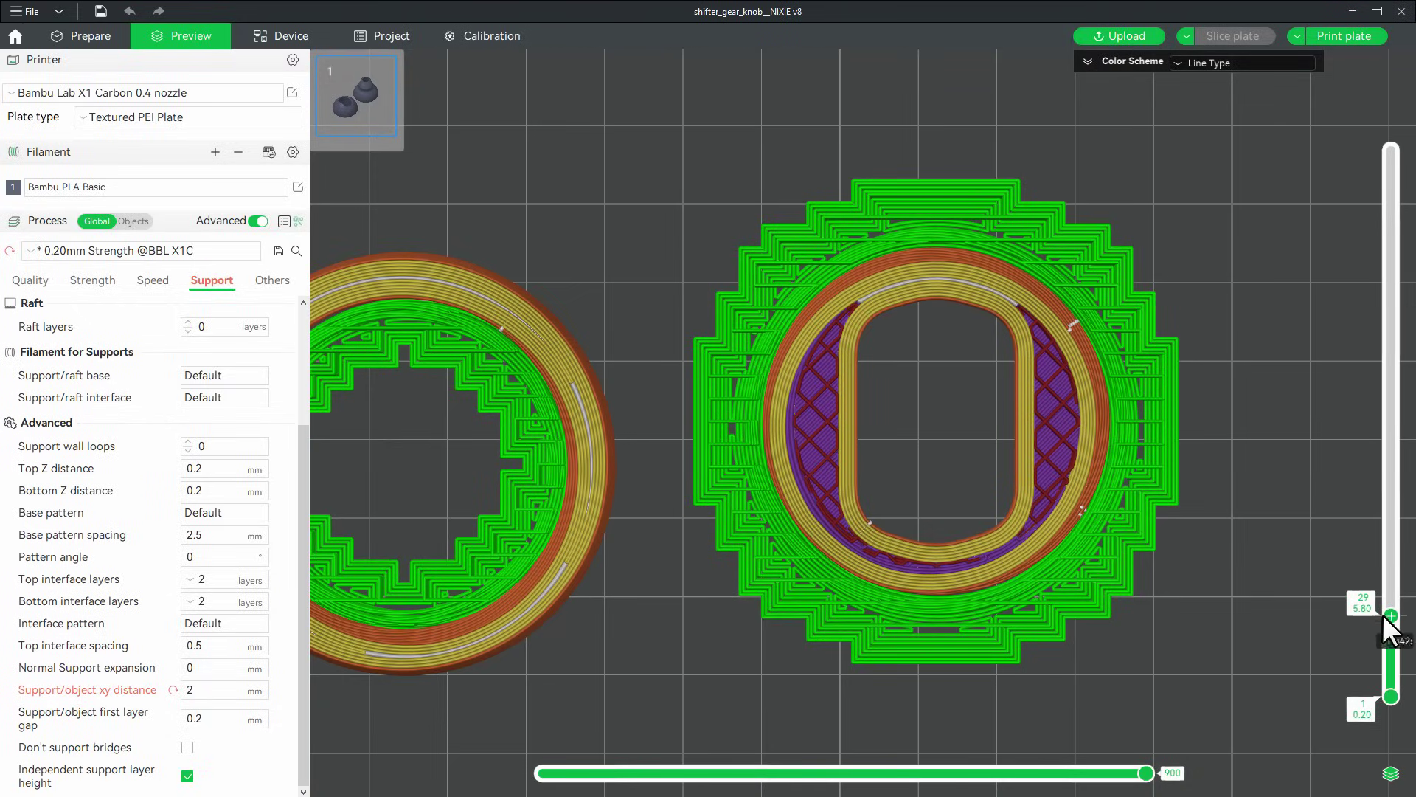
Examine layers 33 to 36 where the overhangs meet the supports, and restore the full-height preview of both knob parts.
{"action": "scroll", "coordinate": [1387, 649], "scroll_direction": "up", "scroll_amount": 12}
{"action": "key", "text": "0"}
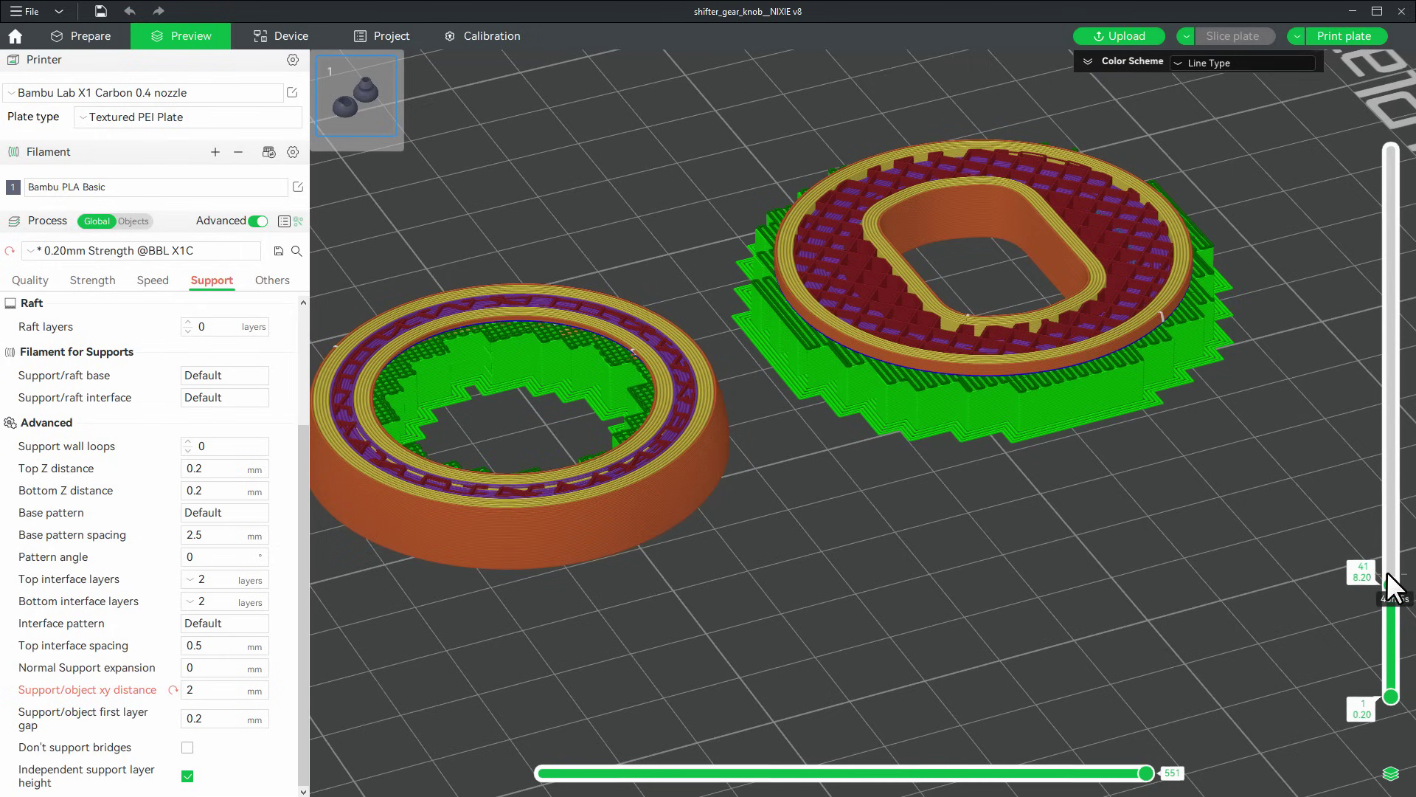
{"action": "left_click_drag", "start_coordinate": [1390, 585], "coordinate": [1392, 608]}
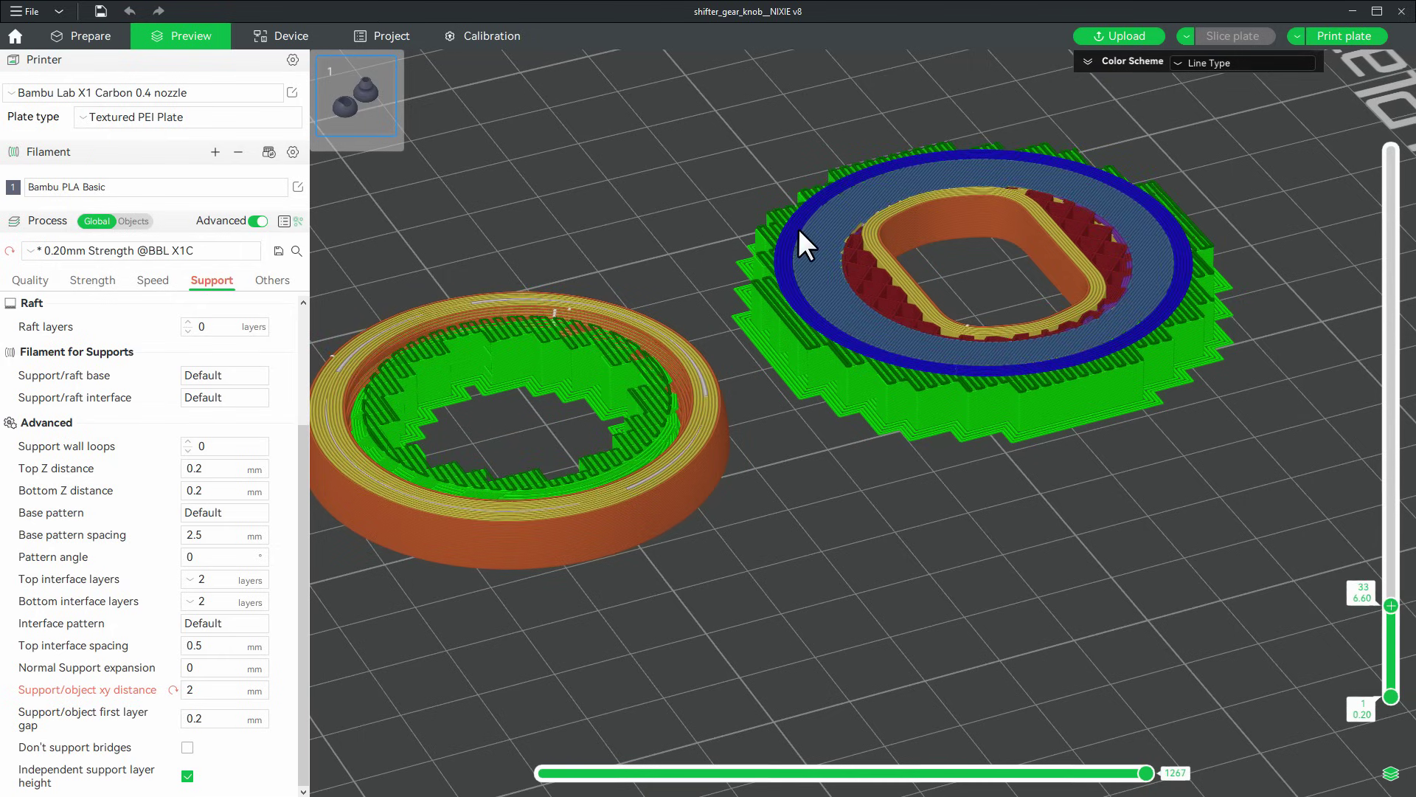
{"action": "key", "text": "Up"}
{"action": "key", "text": "Up"}
{"action": "key", "text": "Up"}
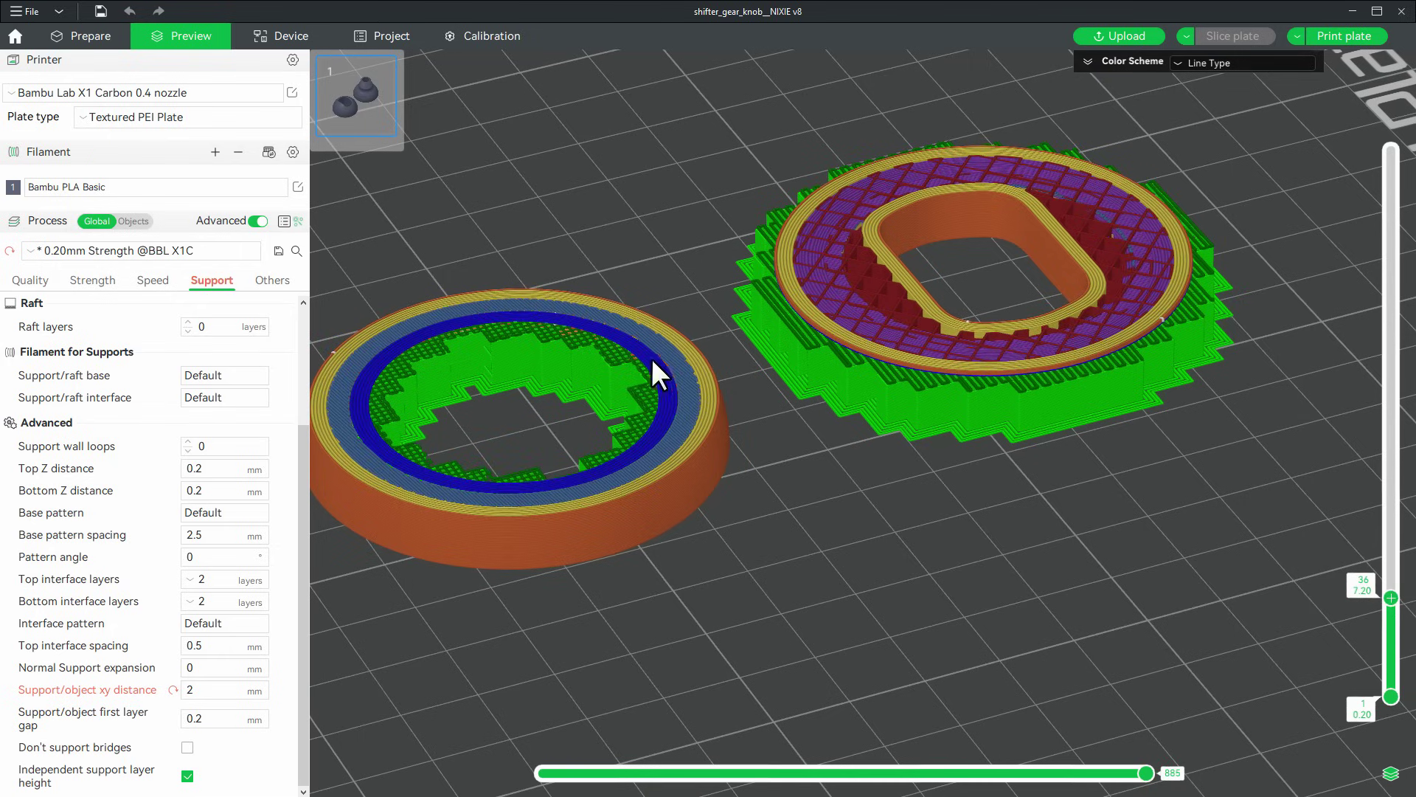
{"action": "left_click_drag", "start_coordinate": [1391, 598], "coordinate": [1392, 150]}
{"action": "left_click_drag", "start_coordinate": [959, 561], "coordinate": [910, 422]}
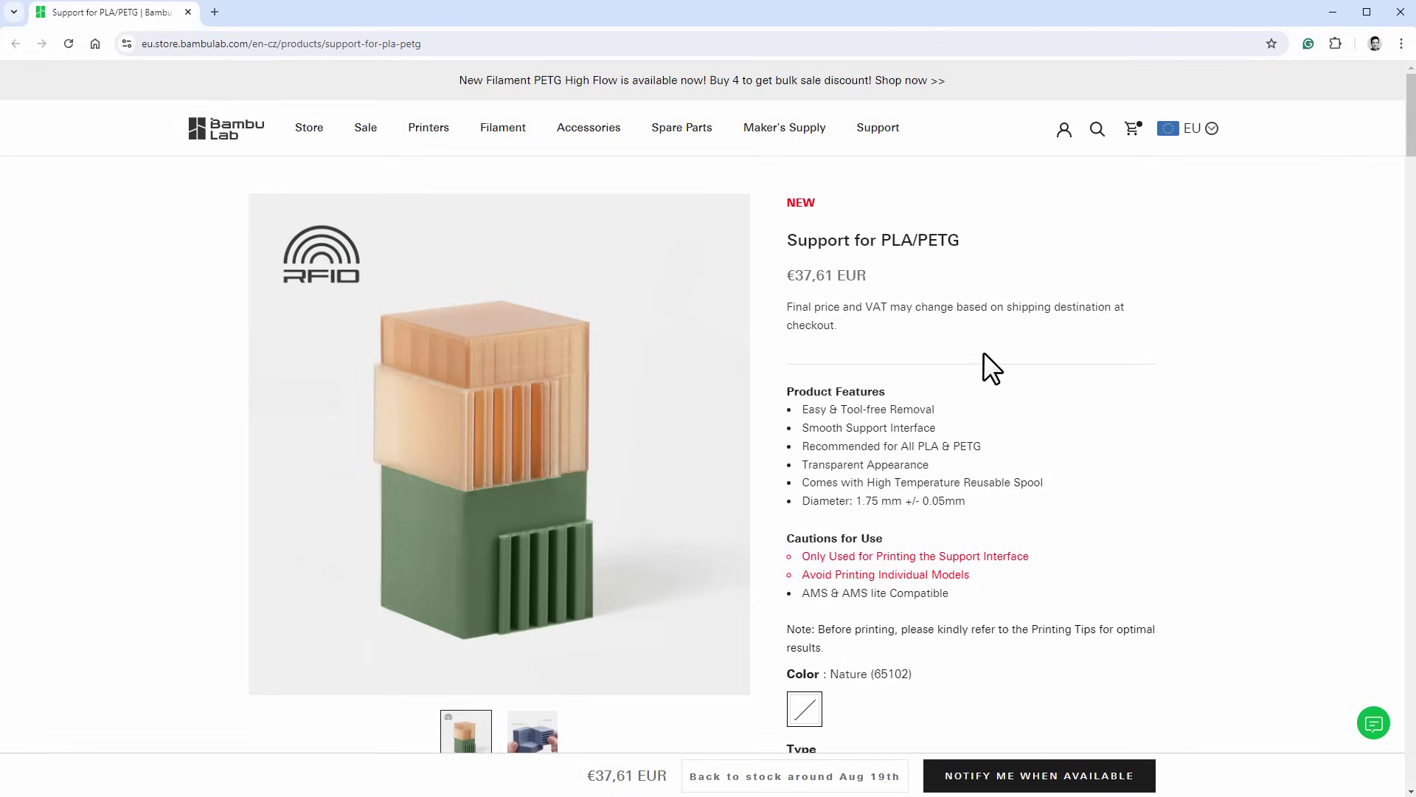
Switch to the Bambu Lab store page in the browser and highlight the Support for PLA/PETG product title.
{"action": "left_click_drag", "start_coordinate": [886, 239], "coordinate": [971, 254]}
{"action": "left_click", "coordinate": [971, 253]}
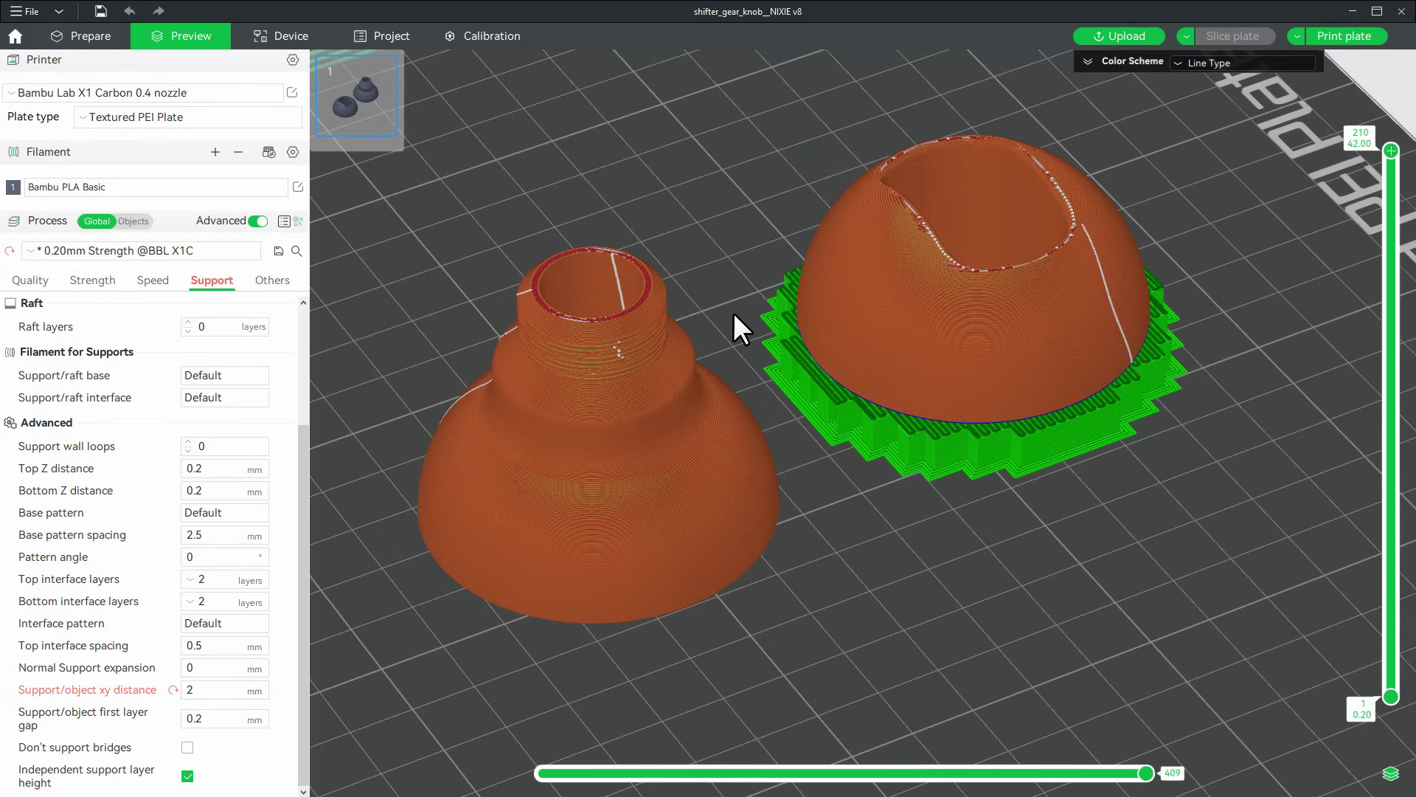
Sync only the filament changes from the AMS in Bambu Studio and assign filament 3, Bambu PLA Basic, to both knob parts.
{"action": "left_click", "coordinate": [264, 152]}
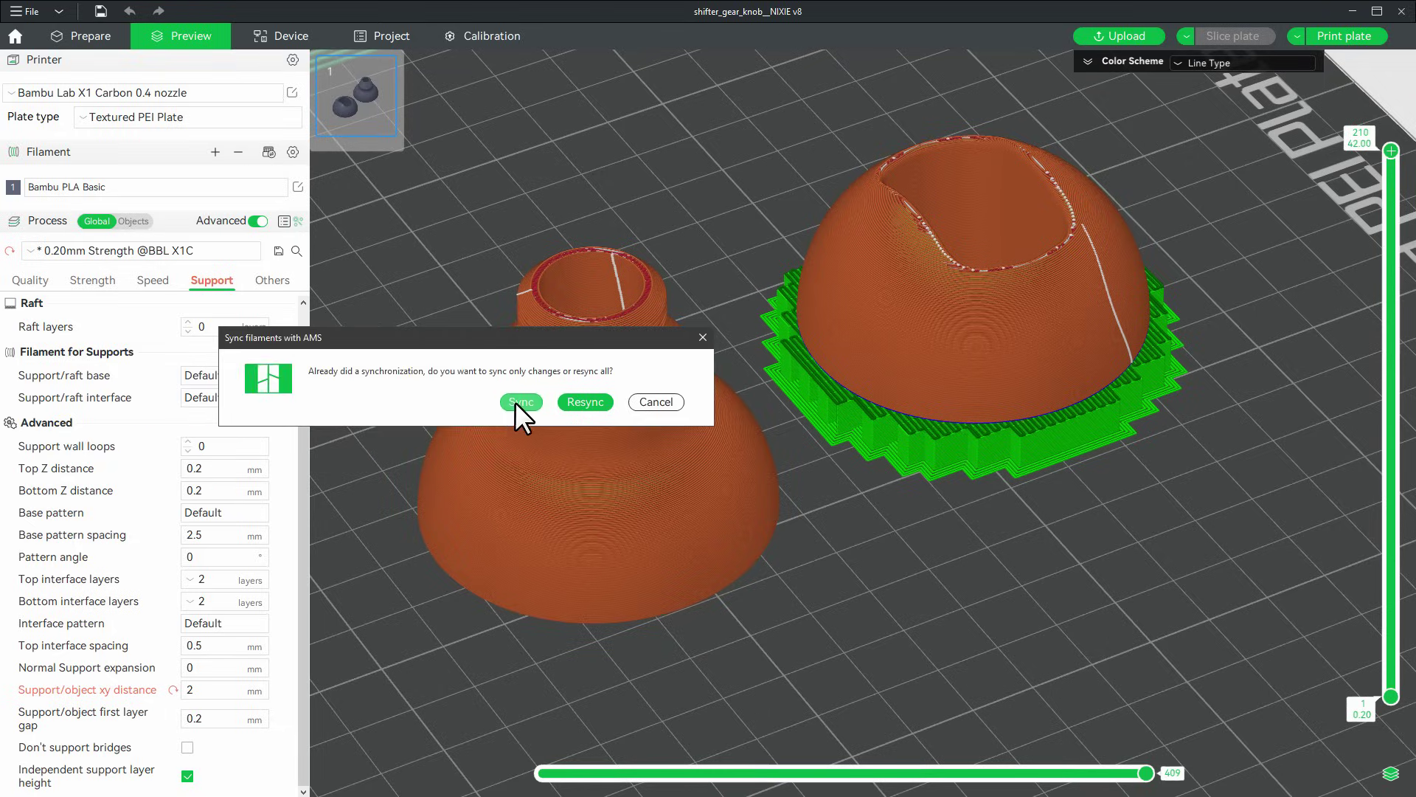
{"action": "left_click", "coordinate": [520, 402]}
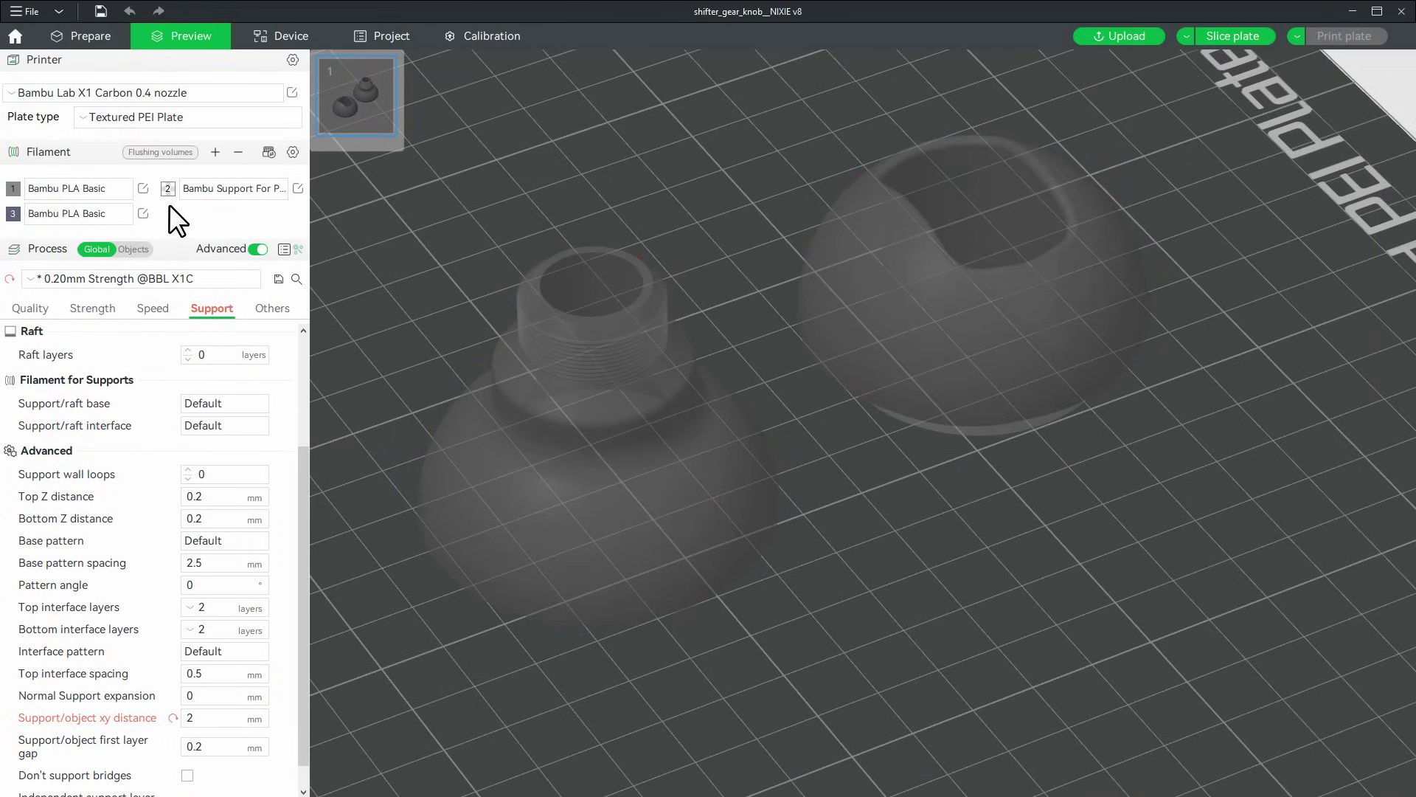
{"action": "left_click", "coordinate": [593, 247]}
{"action": "right_click", "coordinate": [593, 247]}
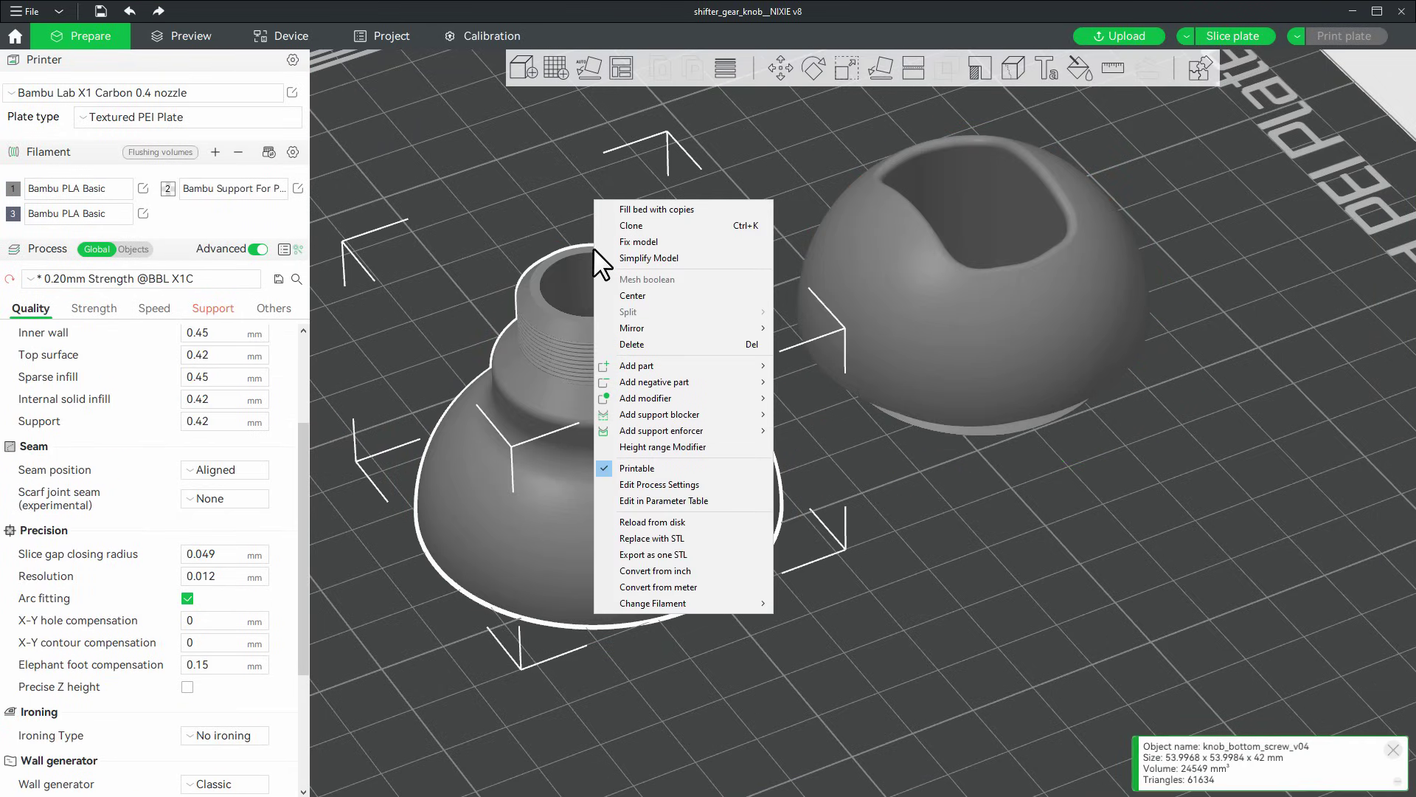
{"action": "mouse_move", "coordinate": [730, 602]}
{"action": "left_click", "coordinate": [840, 644]}
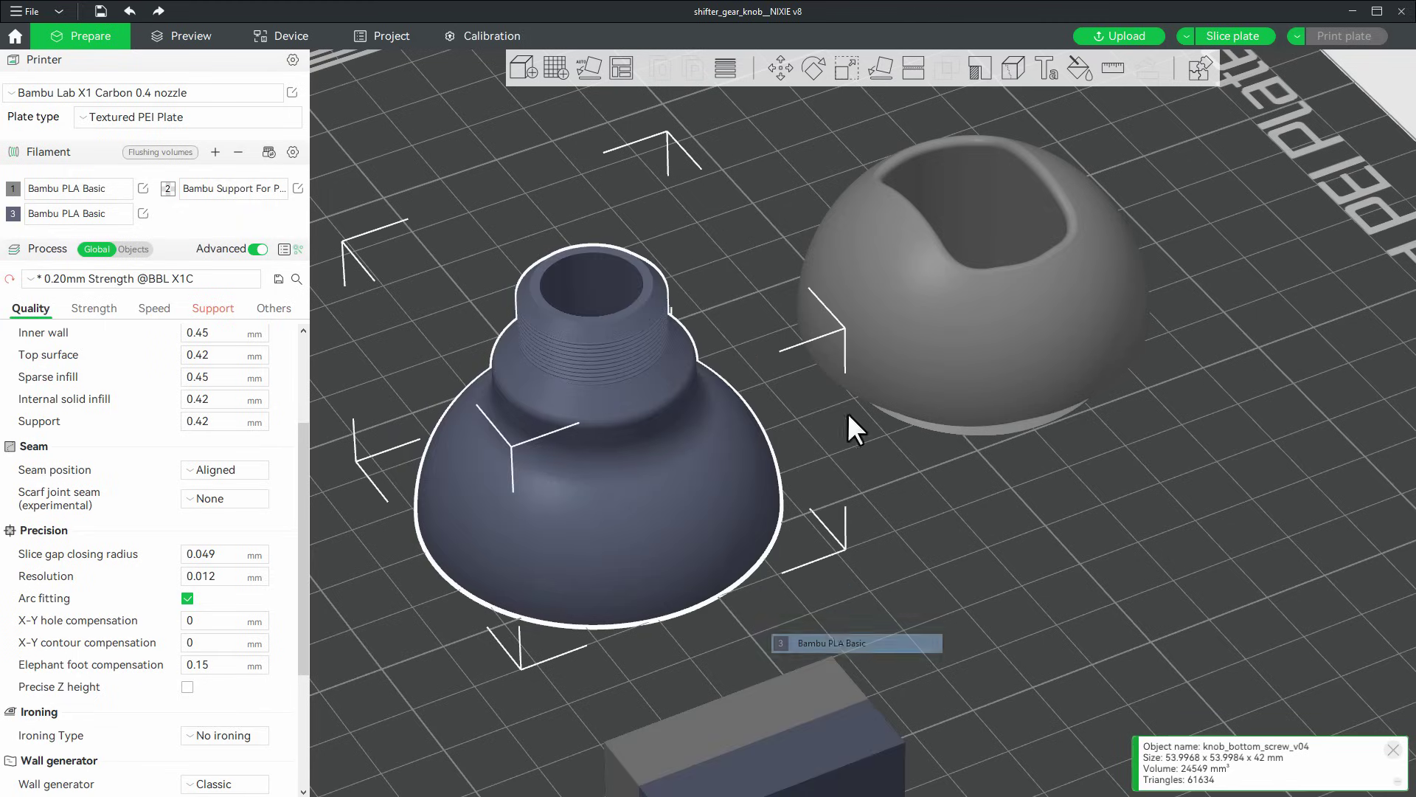
{"action": "right_click", "coordinate": [876, 187]}
{"action": "mouse_move", "coordinate": [949, 562]}
{"action": "left_click", "coordinate": [1107, 601]}
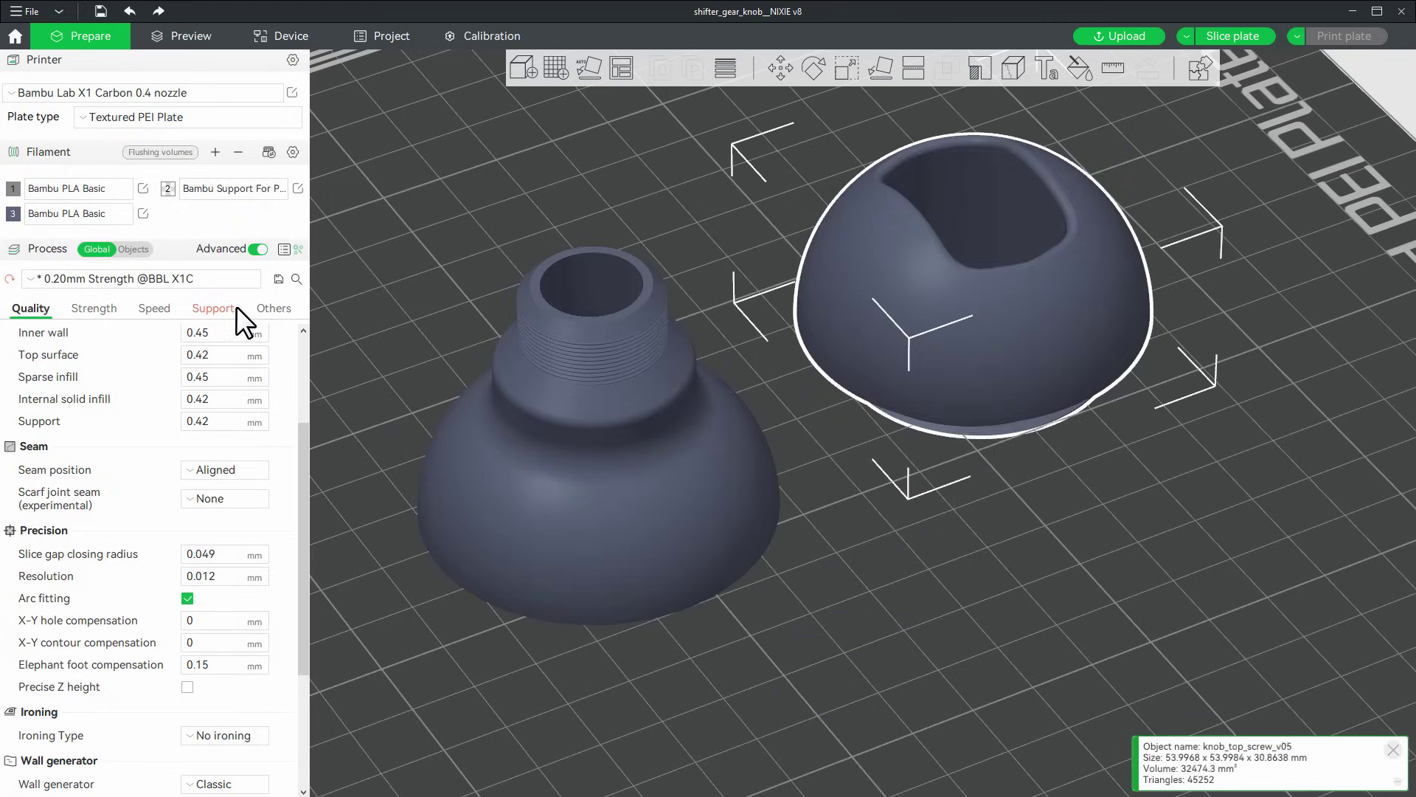
Set the support/raft interface filament to Sup.PLA, accept the recommended support-material settings, and slice the plate.
{"action": "left_click", "coordinate": [206, 304]}
{"action": "left_click", "coordinate": [201, 427]}
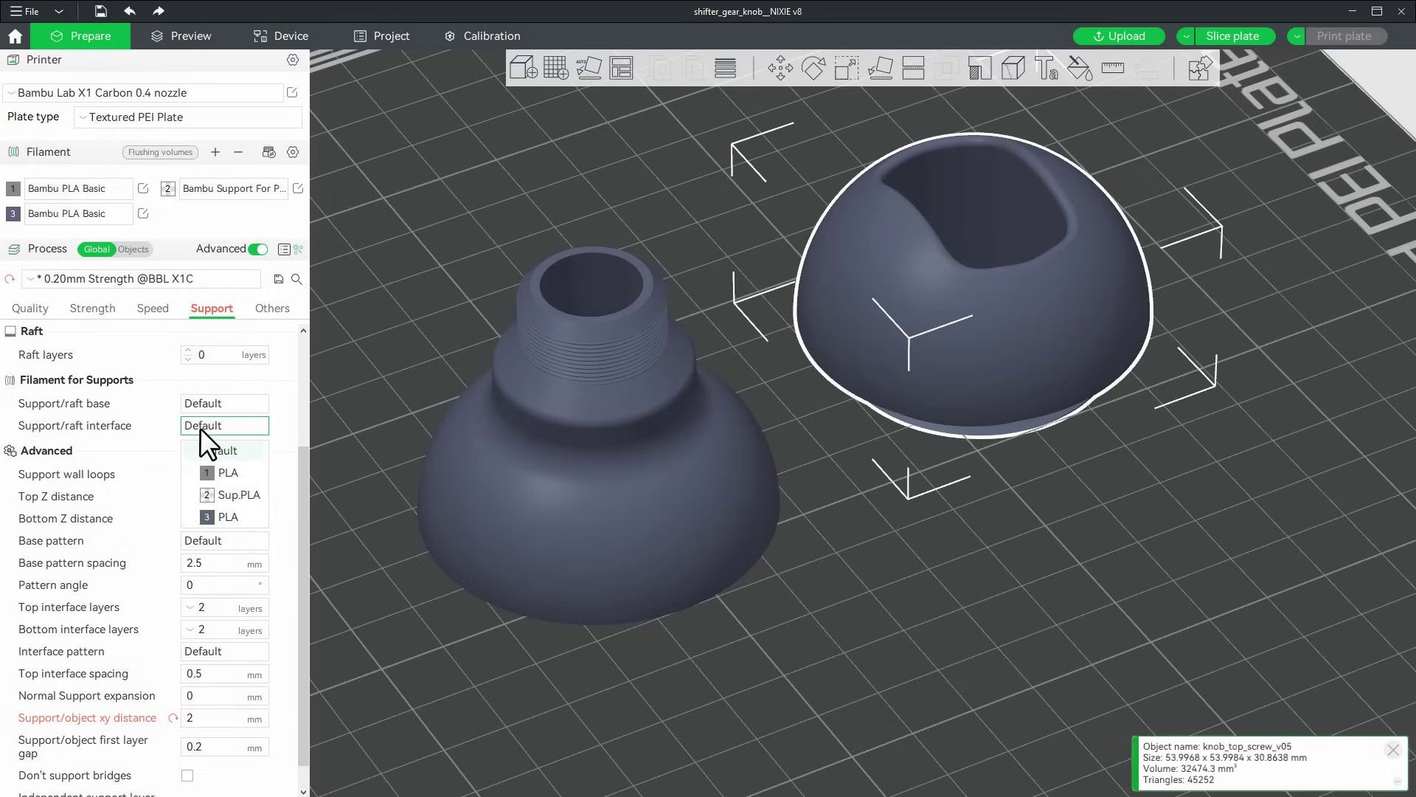
{"action": "left_click", "coordinate": [227, 494]}
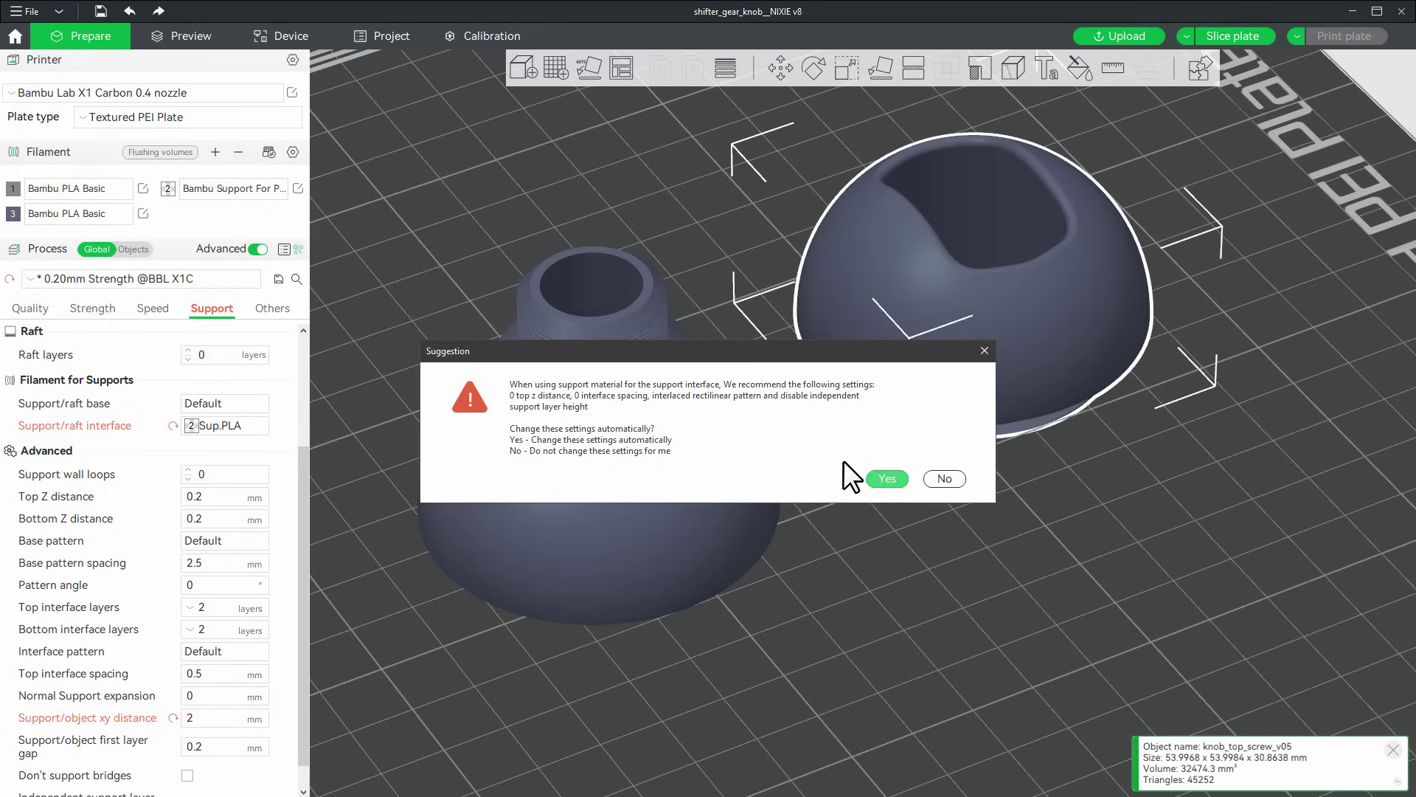
{"action": "left_click", "coordinate": [886, 478]}
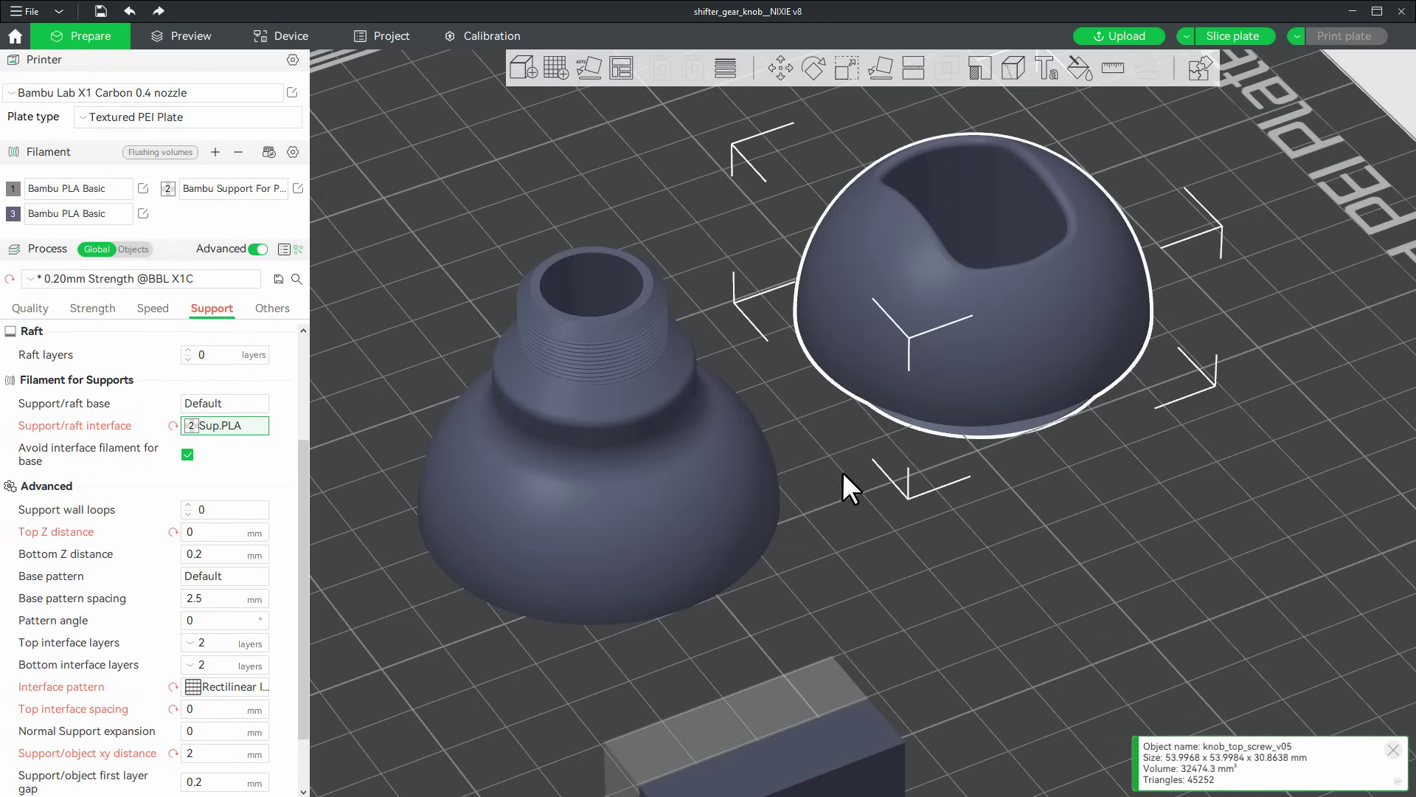
{"action": "left_click", "coordinate": [1227, 34]}
Examine the support-material interface around layer 32 of both parts, and return to the full-height view of the whole plate.
{"action": "left_click_drag", "start_coordinate": [1378, 321], "coordinate": [1371, 604]}
{"action": "scroll", "coordinate": [785, 474], "scroll_direction": "up", "scroll_amount": 8}
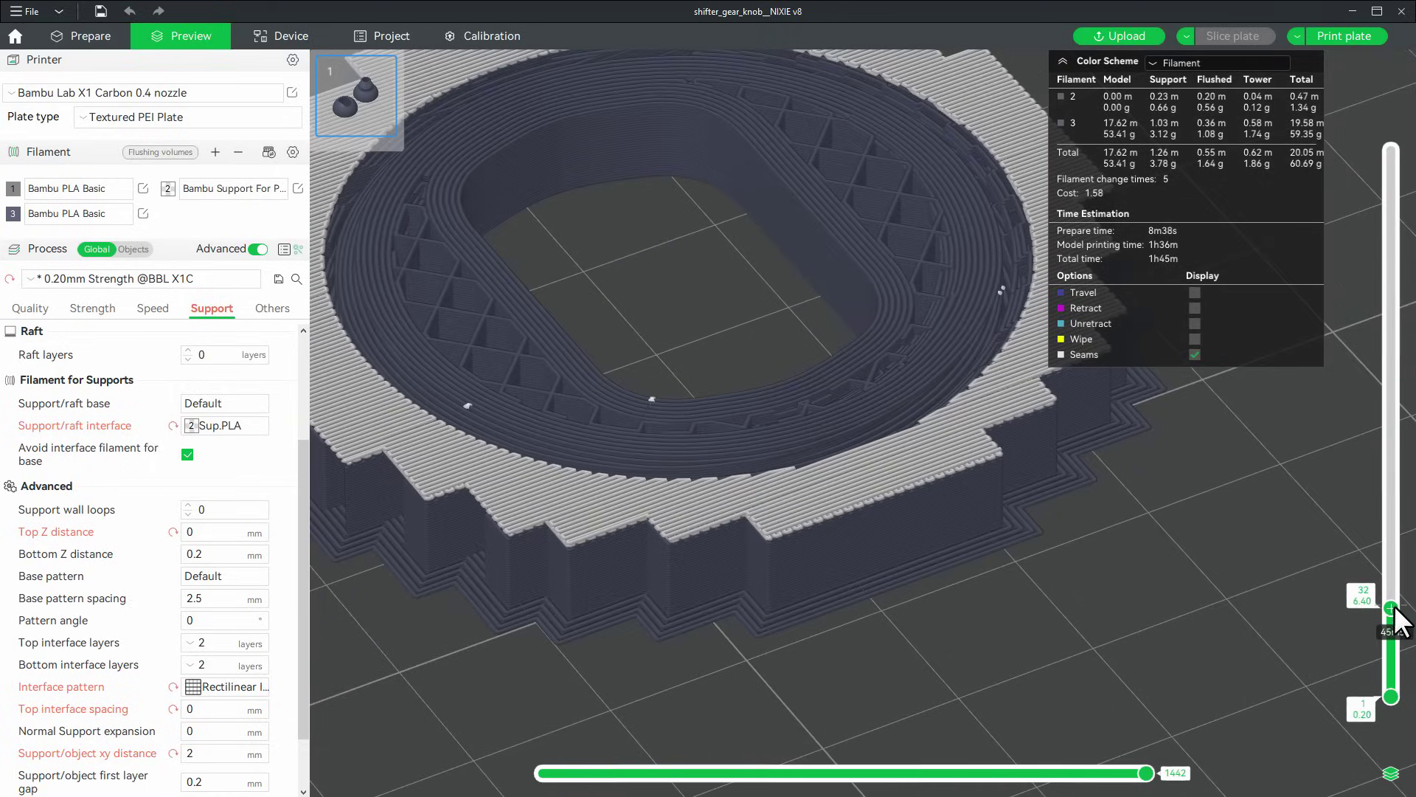
{"action": "left_click_drag", "start_coordinate": [1391, 607], "coordinate": [1392, 608]}
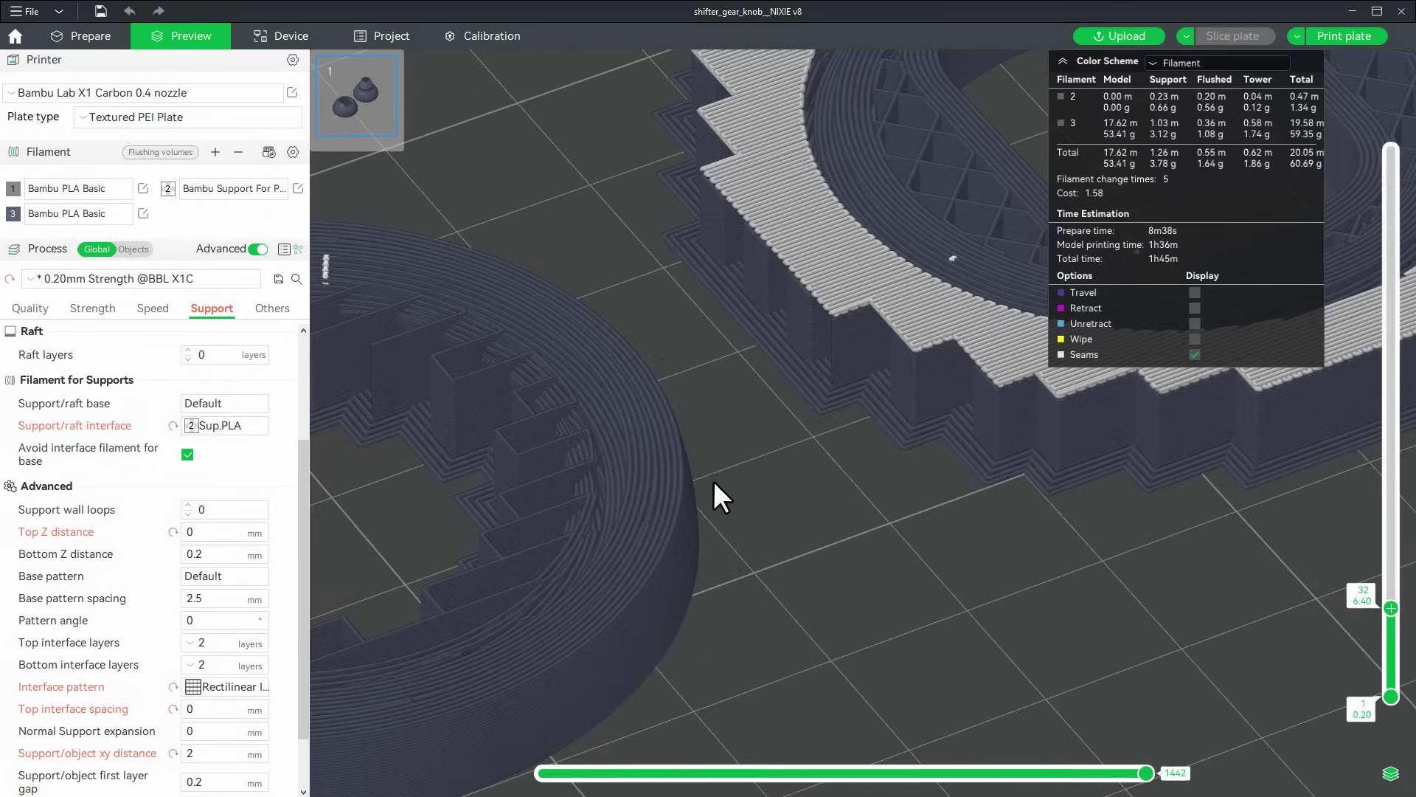
{"action": "left_click_drag", "start_coordinate": [714, 480], "coordinate": [965, 443]}
{"action": "left_click_drag", "start_coordinate": [1391, 607], "coordinate": [1391, 151]}
{"action": "key", "text": "z"}
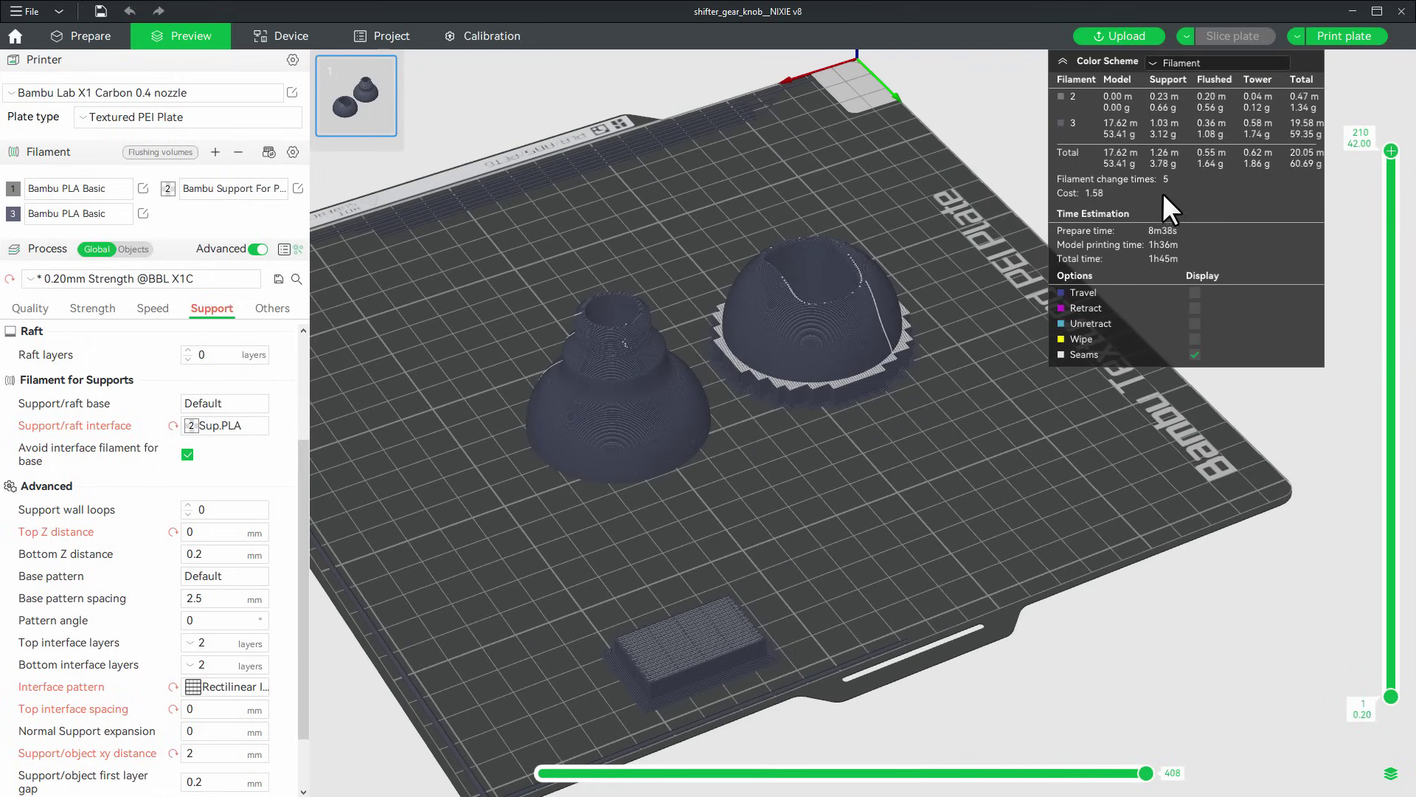
Inspect the sliced plate and start sending it to the printer as a print job.
{"action": "scroll", "coordinate": [795, 410], "scroll_direction": "up", "scroll_amount": 2}
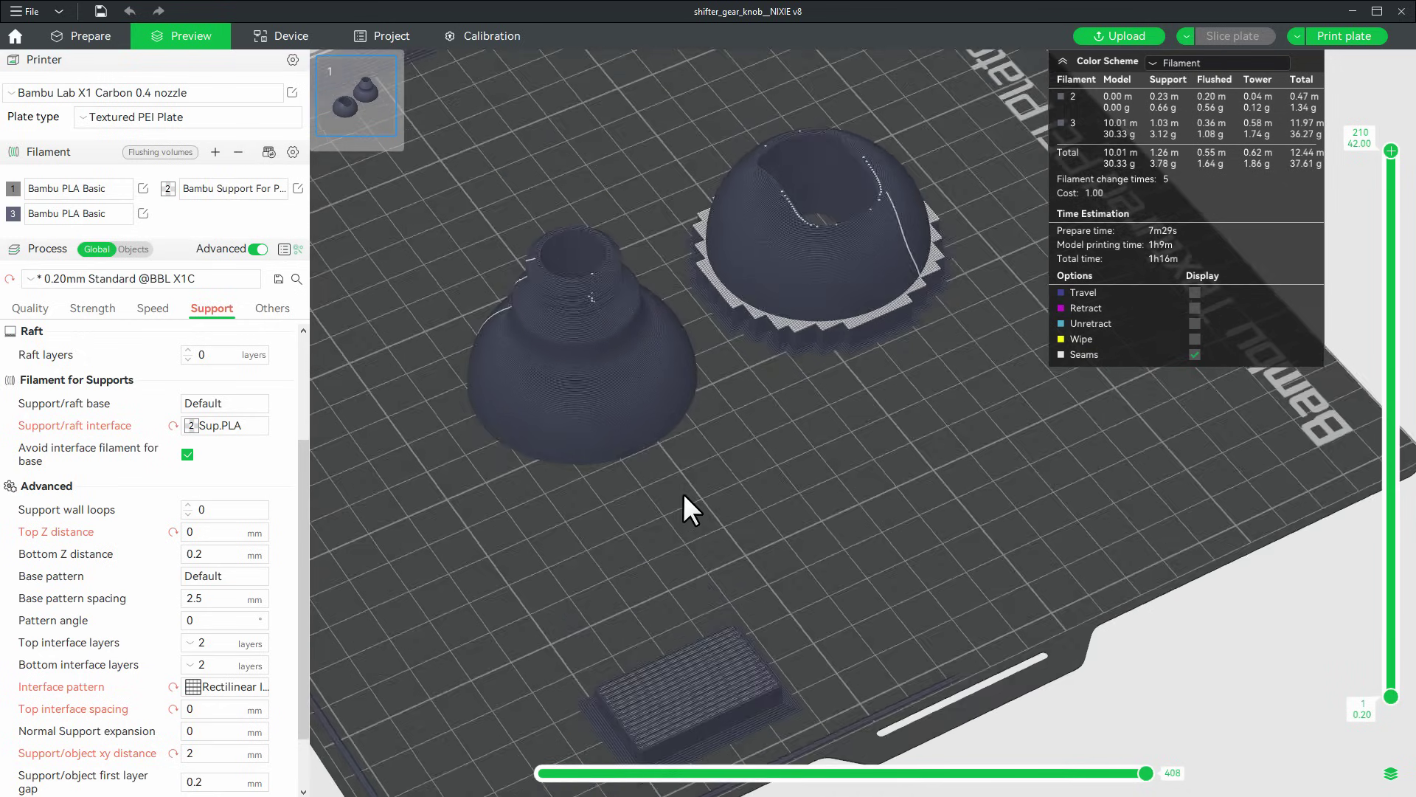
{"action": "scroll", "coordinate": [651, 520], "scroll_direction": "up", "scroll_amount": 2}
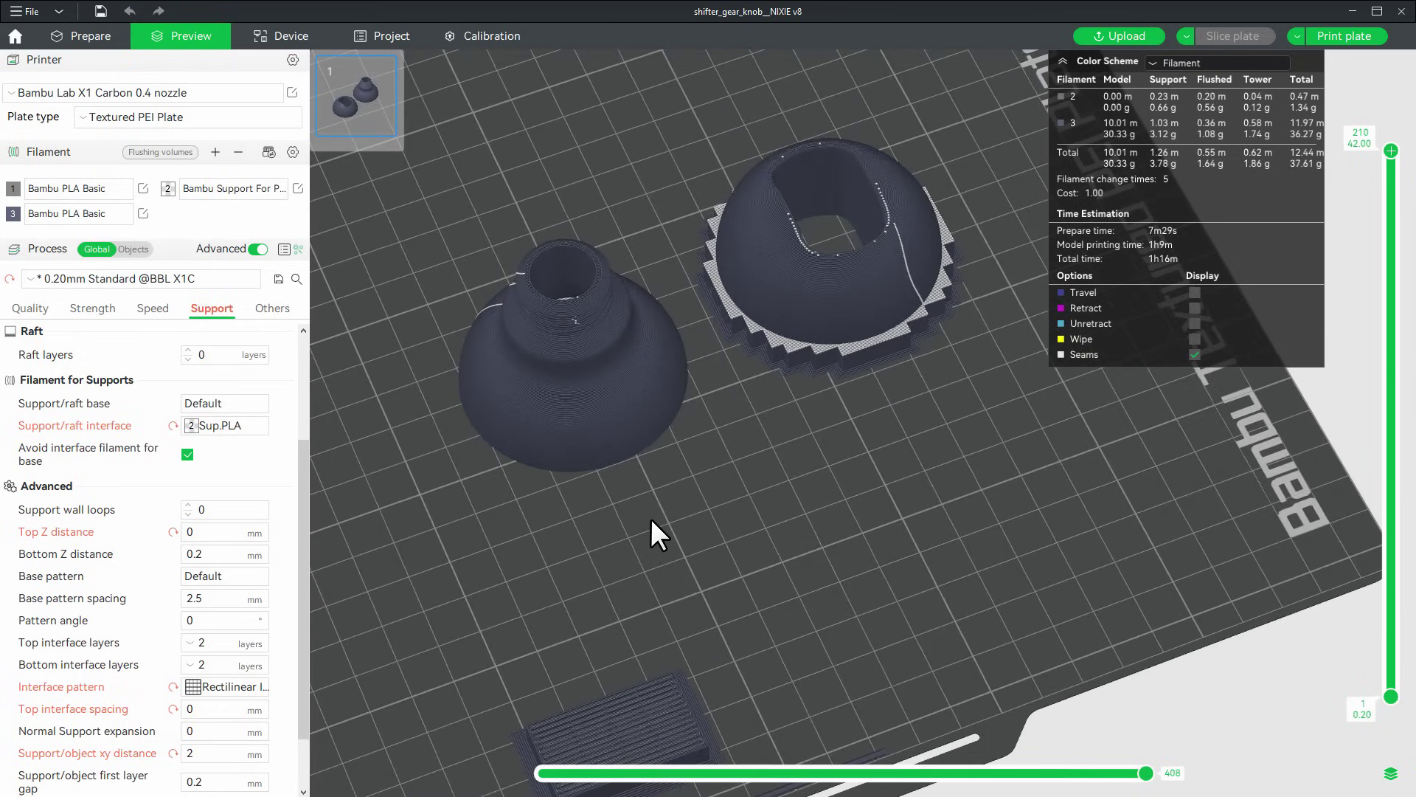
{"action": "left_click_drag", "start_coordinate": [651, 518], "coordinate": [738, 472]}
{"action": "left_click", "coordinate": [1356, 35]}
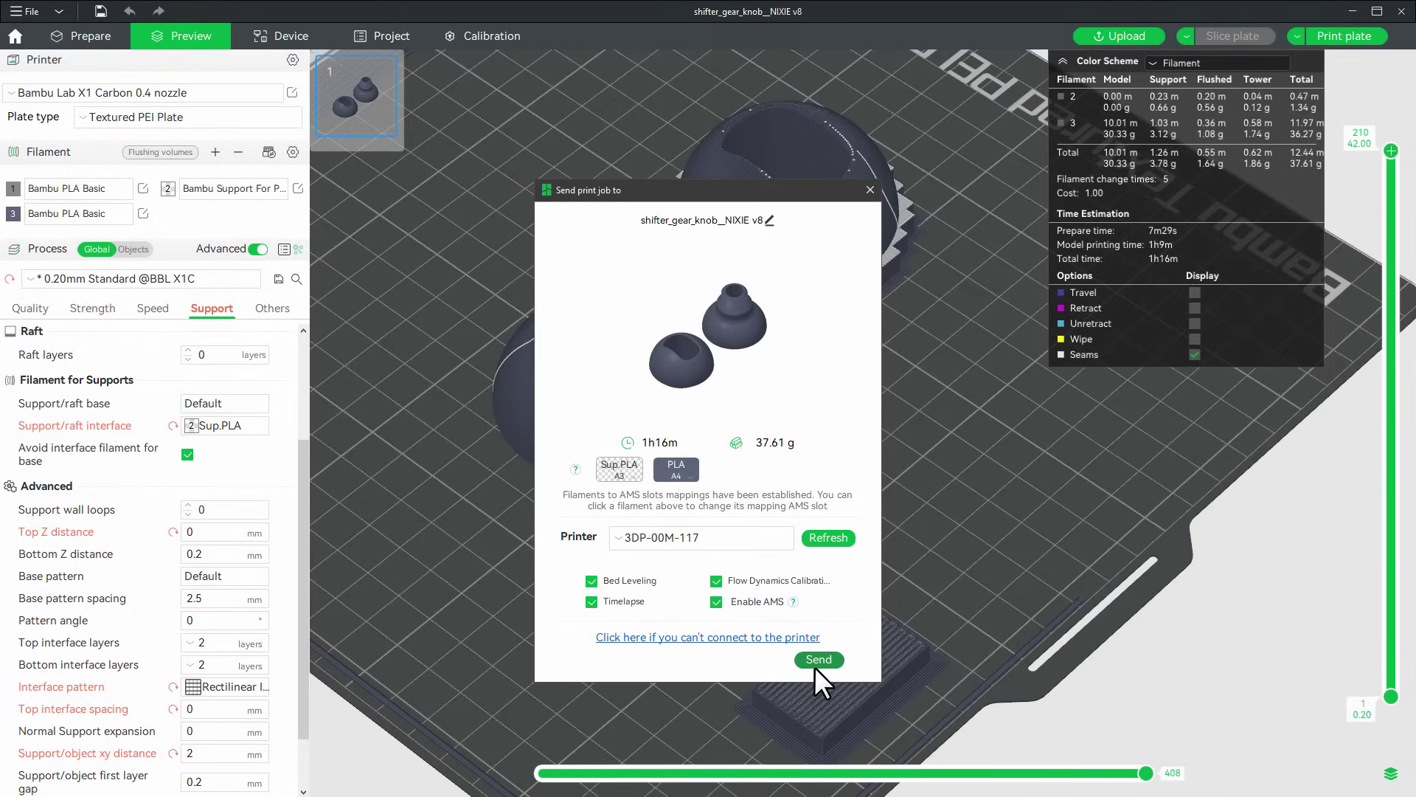